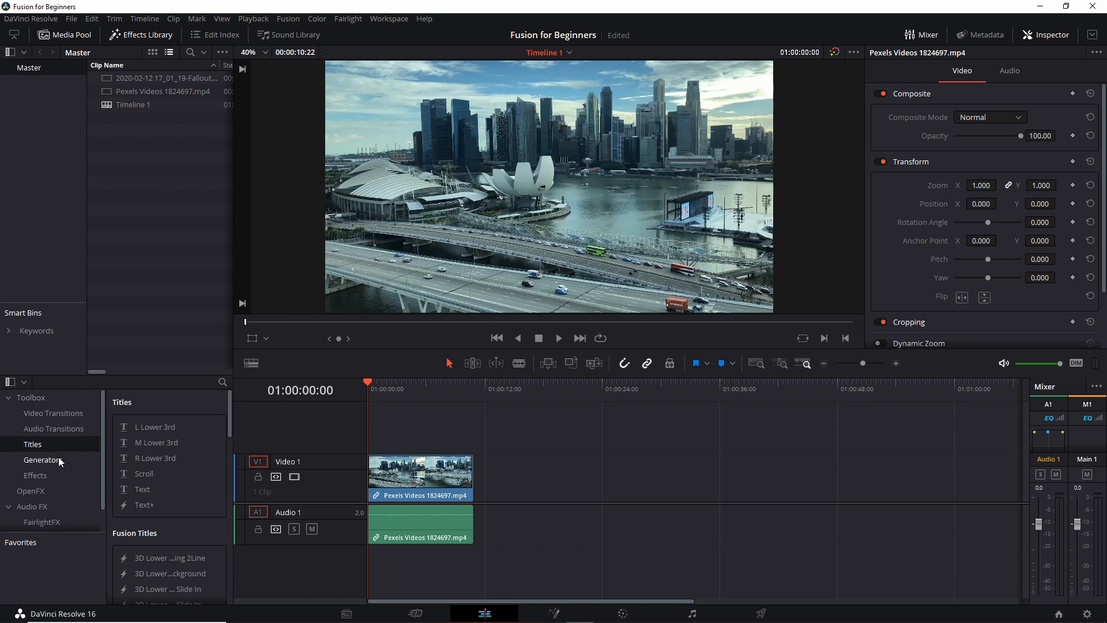
# - Browse the Video Transitions, Titles and Generators categories in the effects library
pyautogui.scroll(-1, 59, 459)
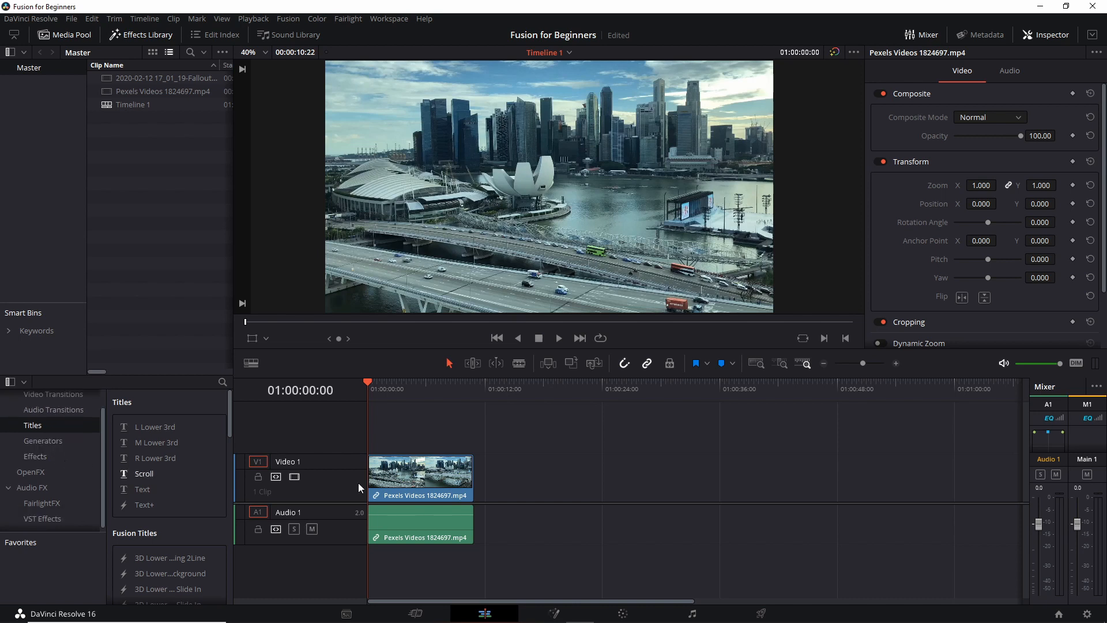
pyautogui.click(53, 395)
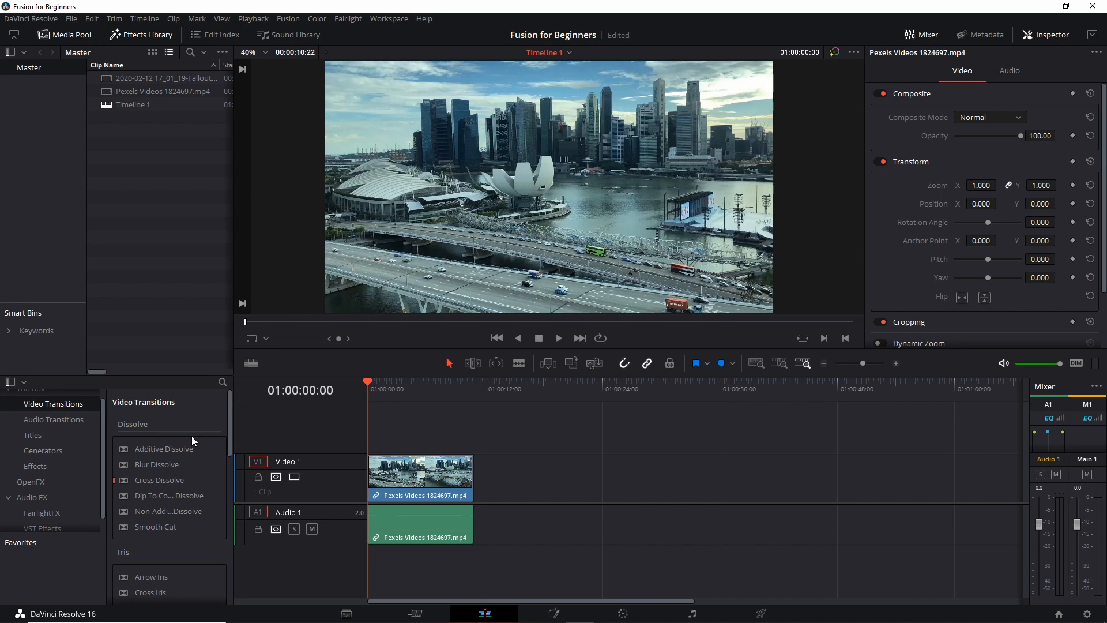
pyautogui.scroll(-5, 191, 436)
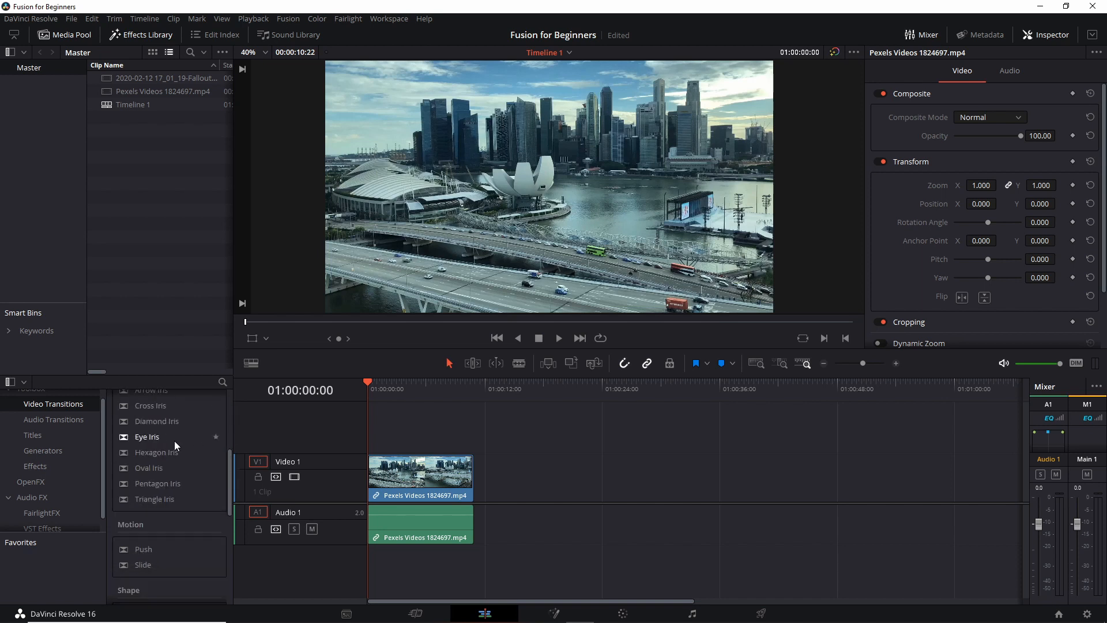
pyautogui.click(36, 435)
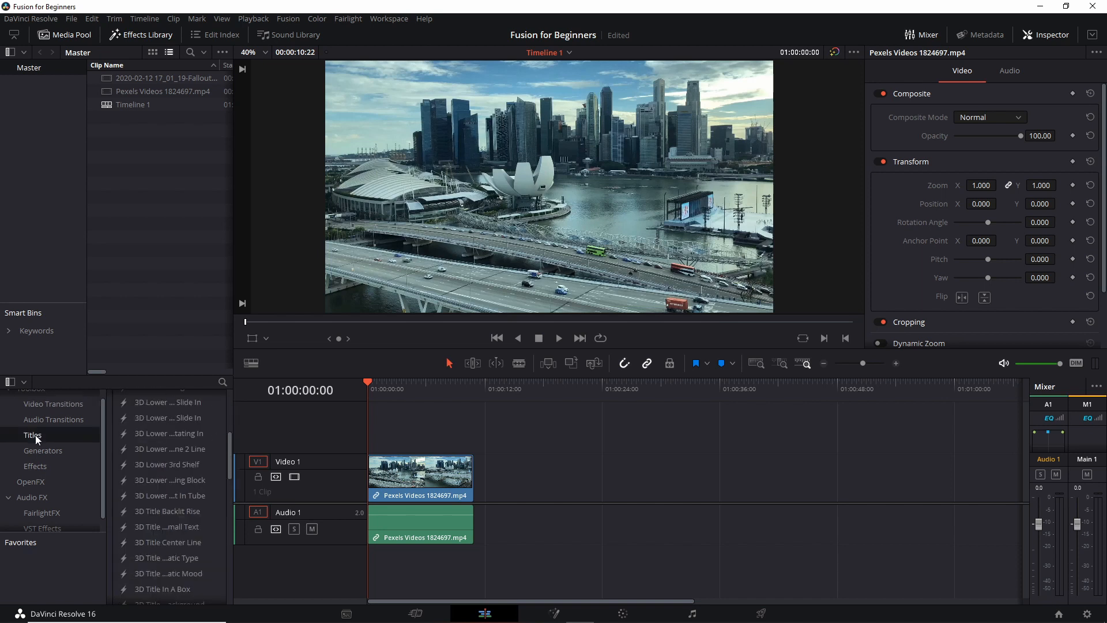
pyautogui.click(85, 407)
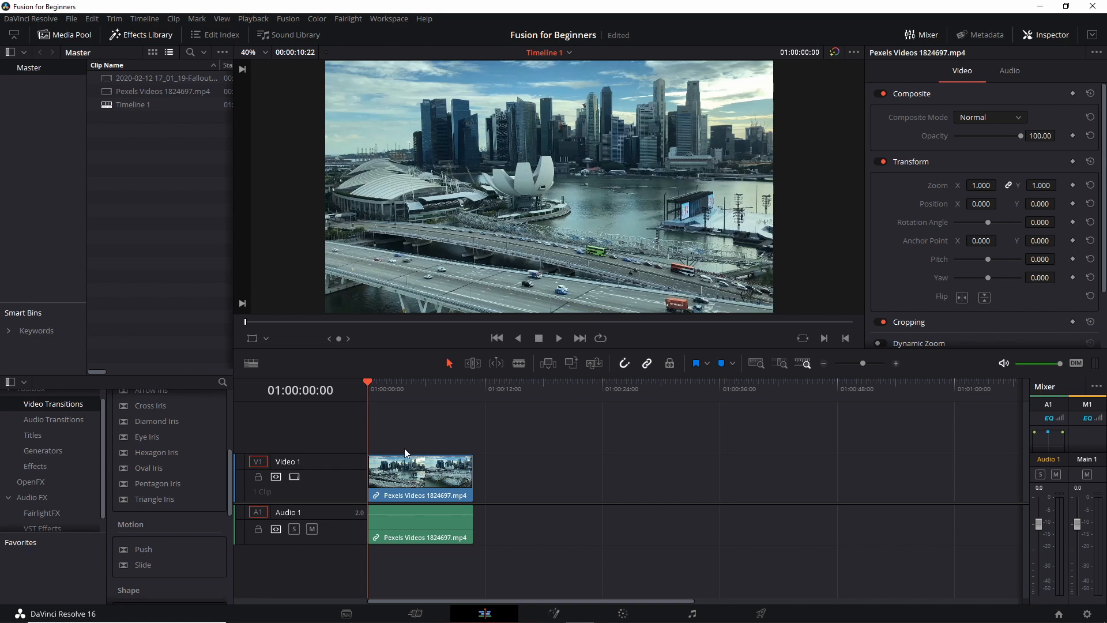
pyautogui.click(417, 463)
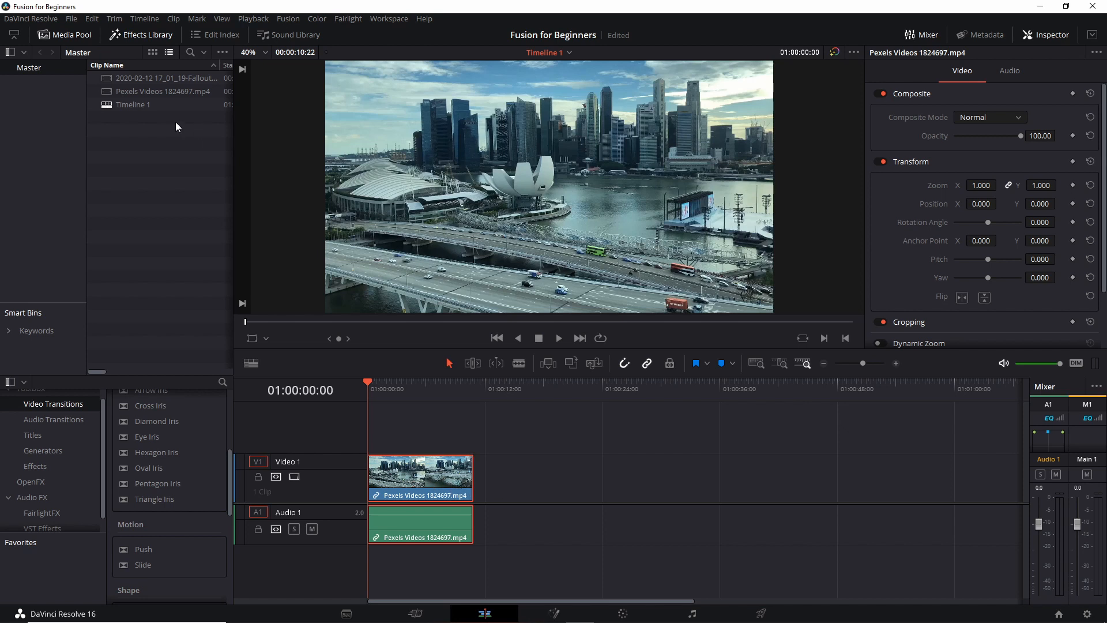
pyautogui.click(80, 451)
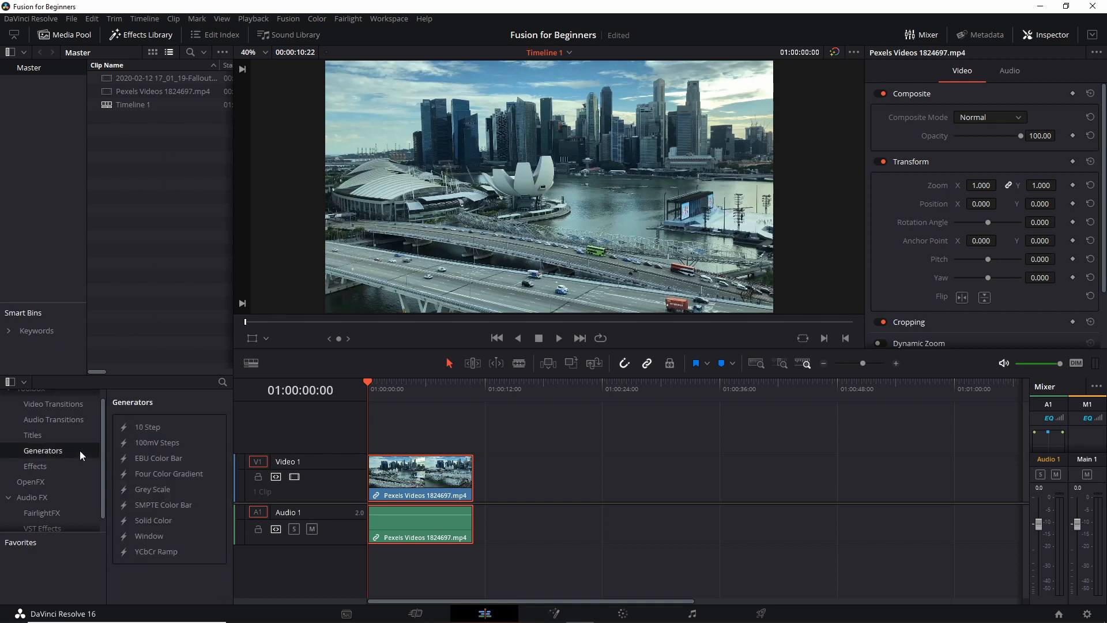
# - Add a Fusion Composition effect to Video 1 after the Pexels clip and move the playhead onto it
pyautogui.click(71, 465)
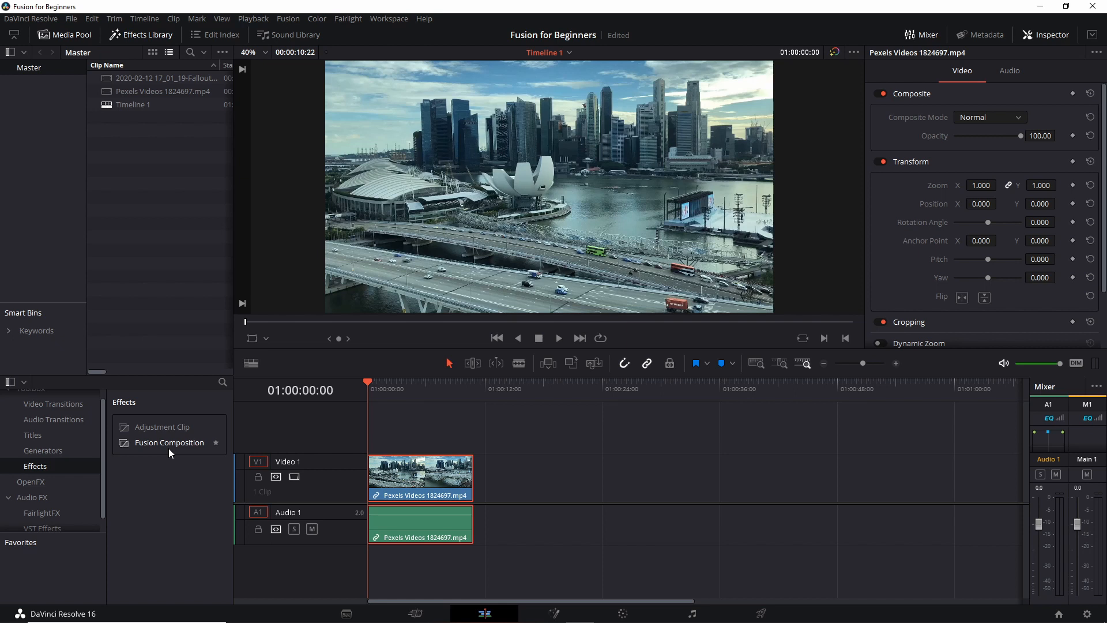
pyautogui.moveTo(168, 449); pyautogui.dragTo(532, 483)
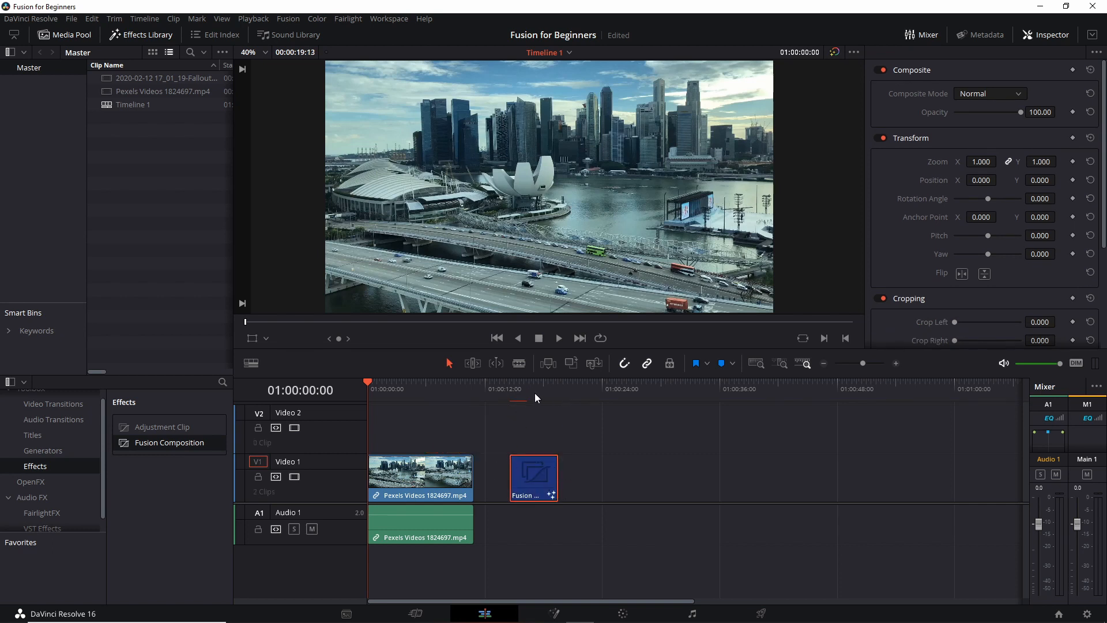
pyautogui.click(533, 393)
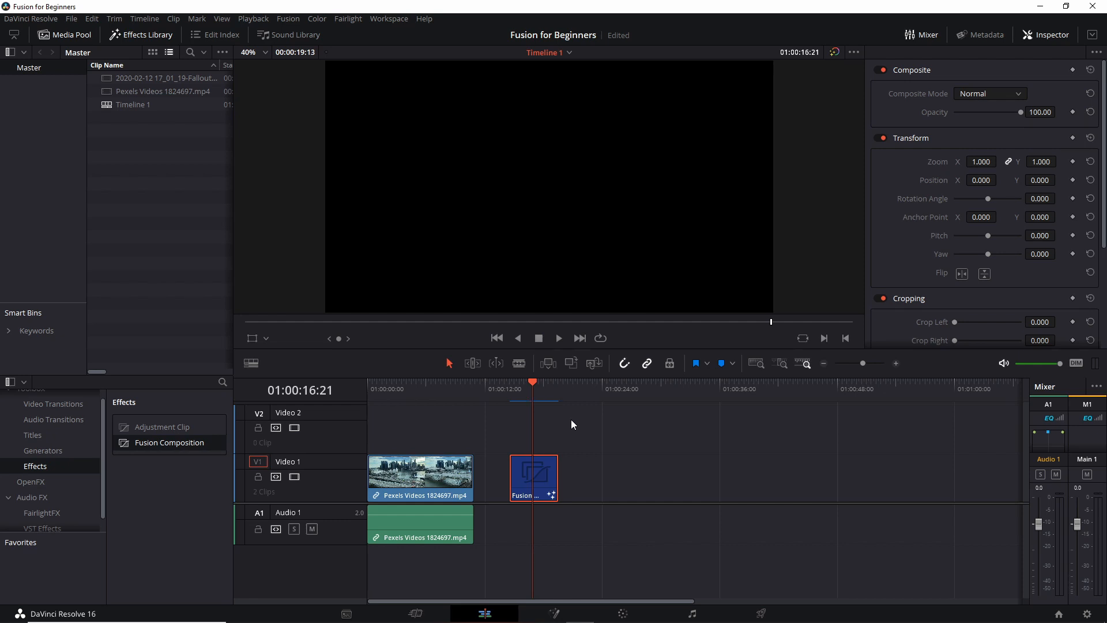
# - Move the playhead to 01:00:04:01 over the Pexels clip, select that clip and switch to the Fusion page
pyautogui.click(408, 387)
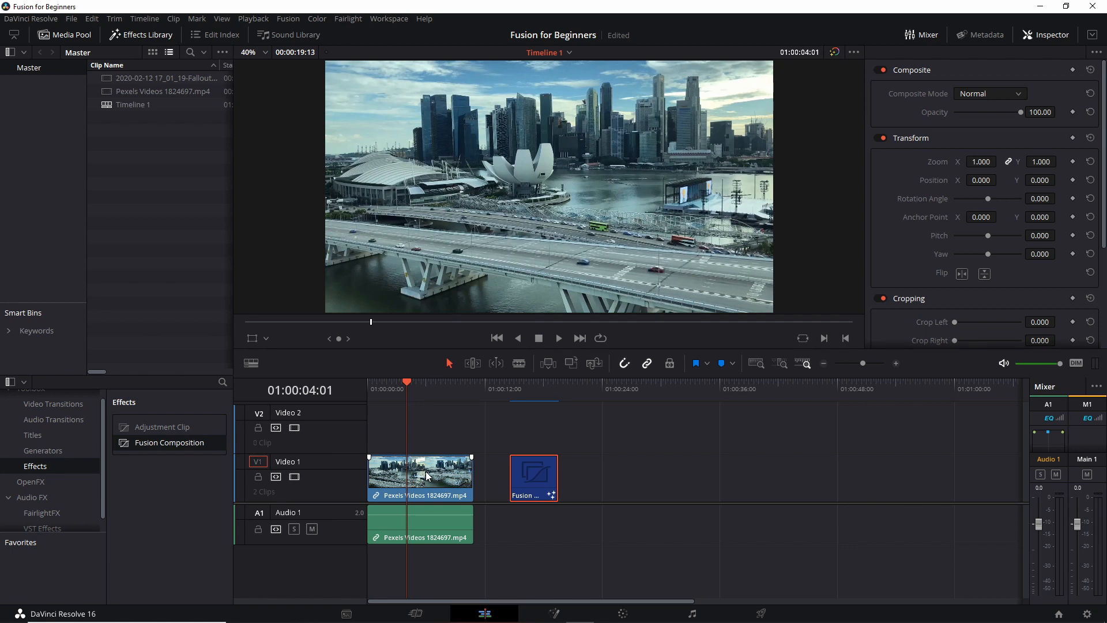
pyautogui.click(428, 476)
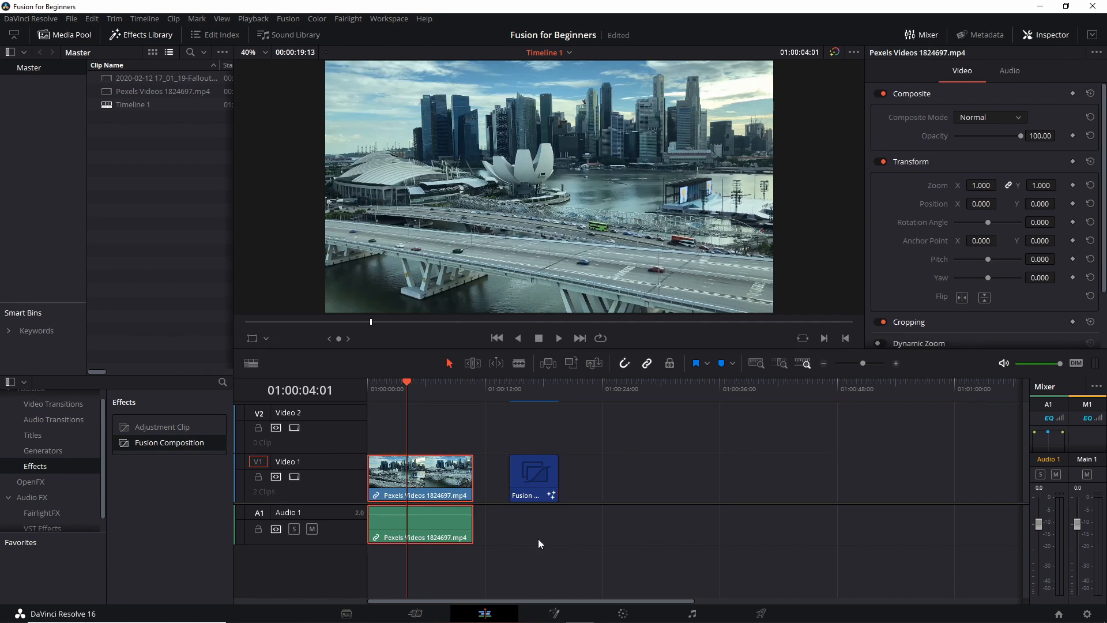
pyautogui.click(555, 615)
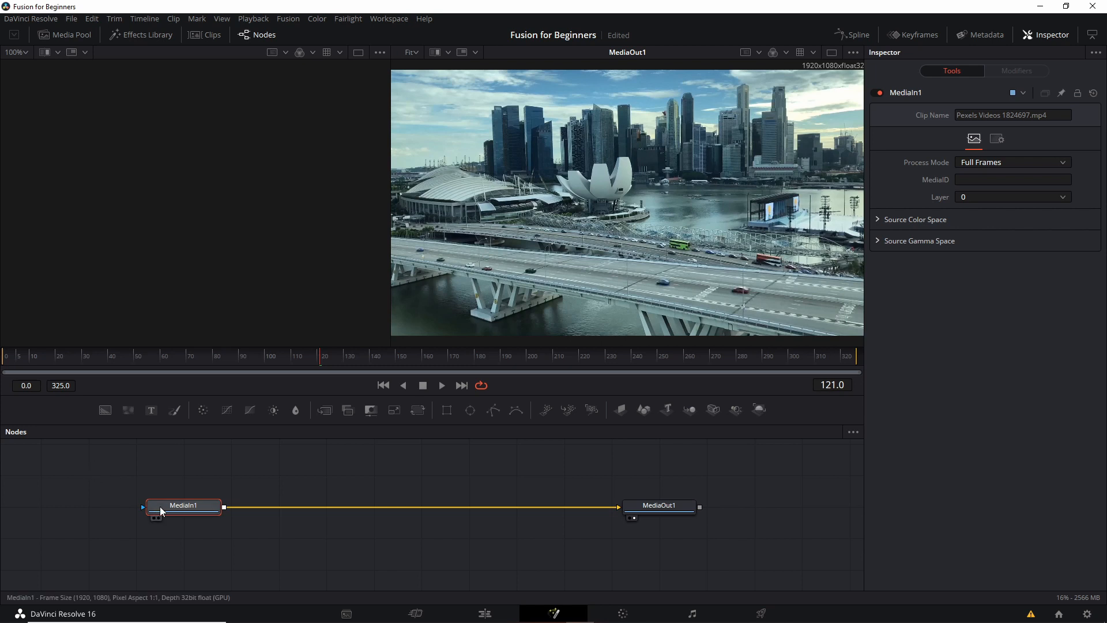
# - Insert a Transform node between MediaIn1 and MediaOut1 and shift its Center X to 0.719
pyautogui.moveTo(161, 506)
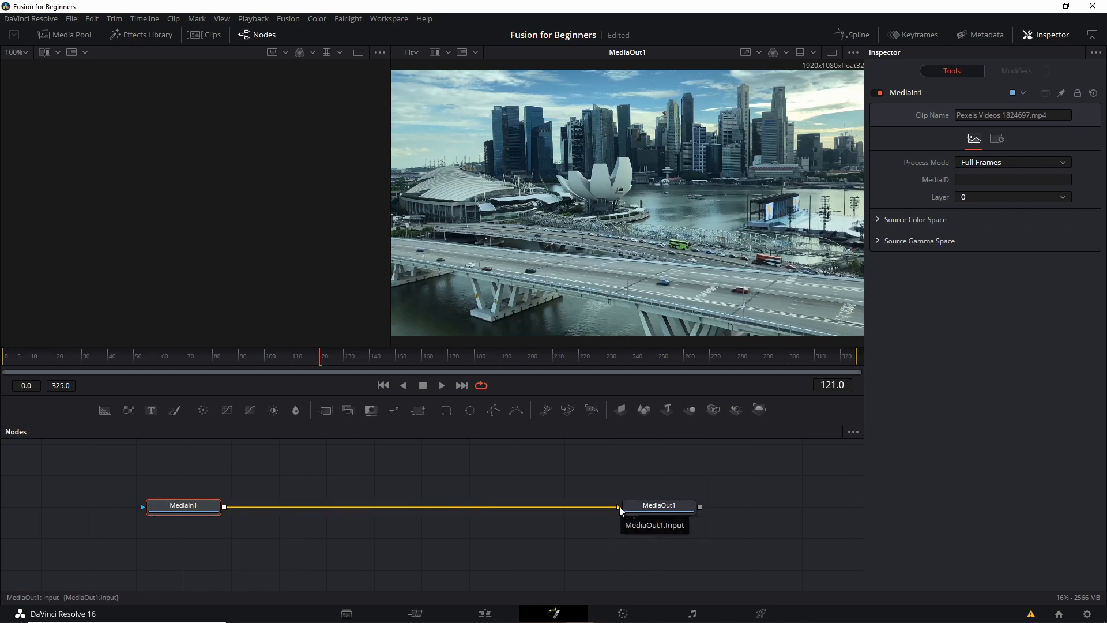
pyautogui.moveTo(649, 507)
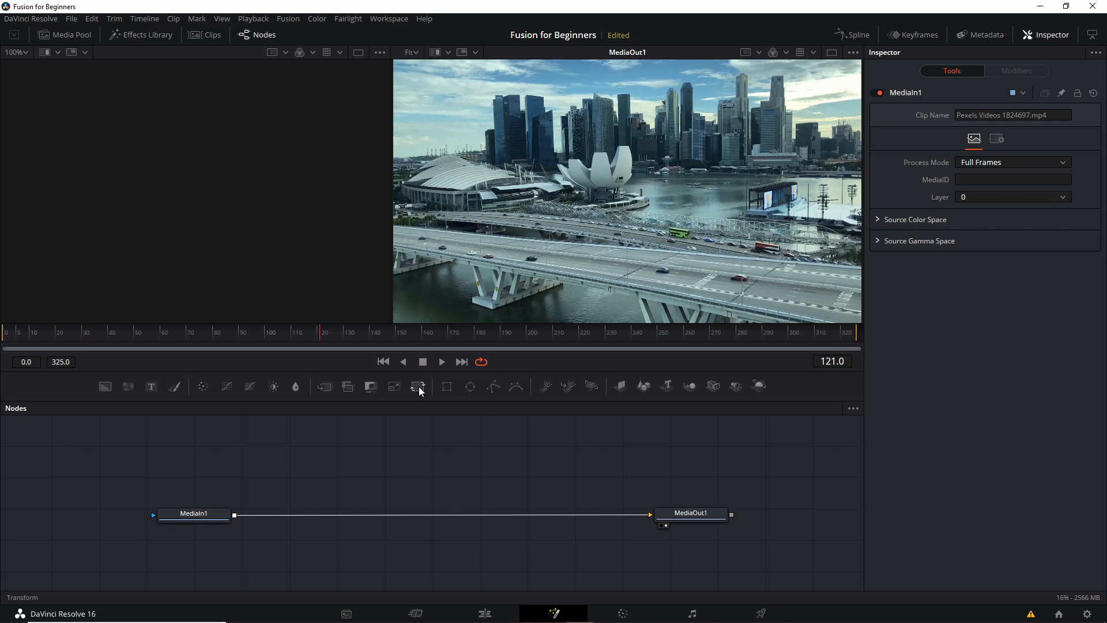
pyautogui.click(193, 515)
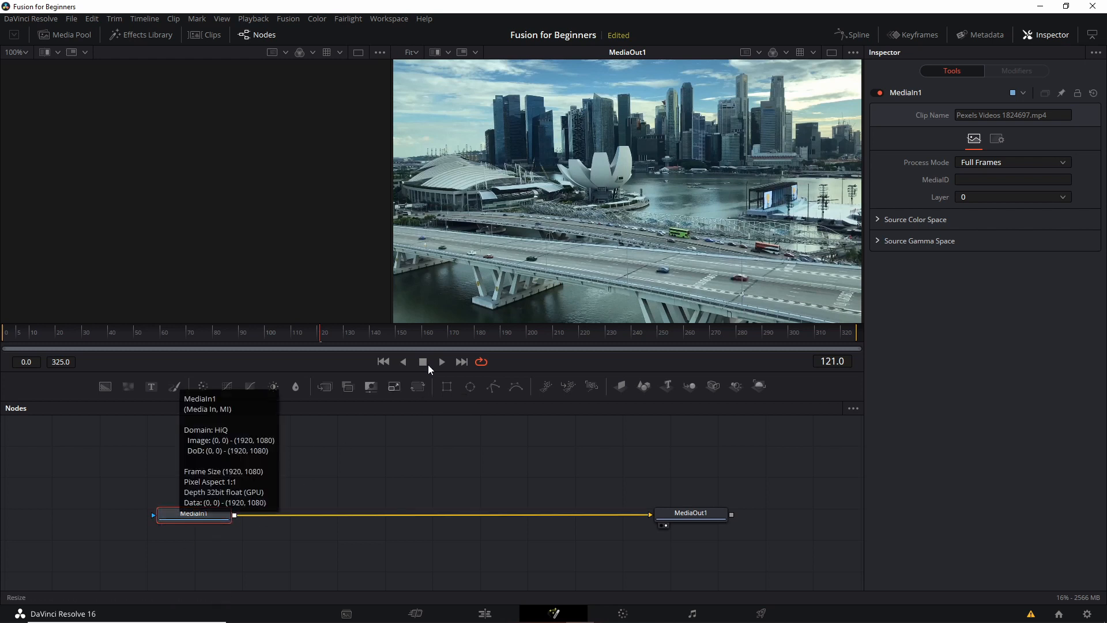
pyautogui.click(426, 384)
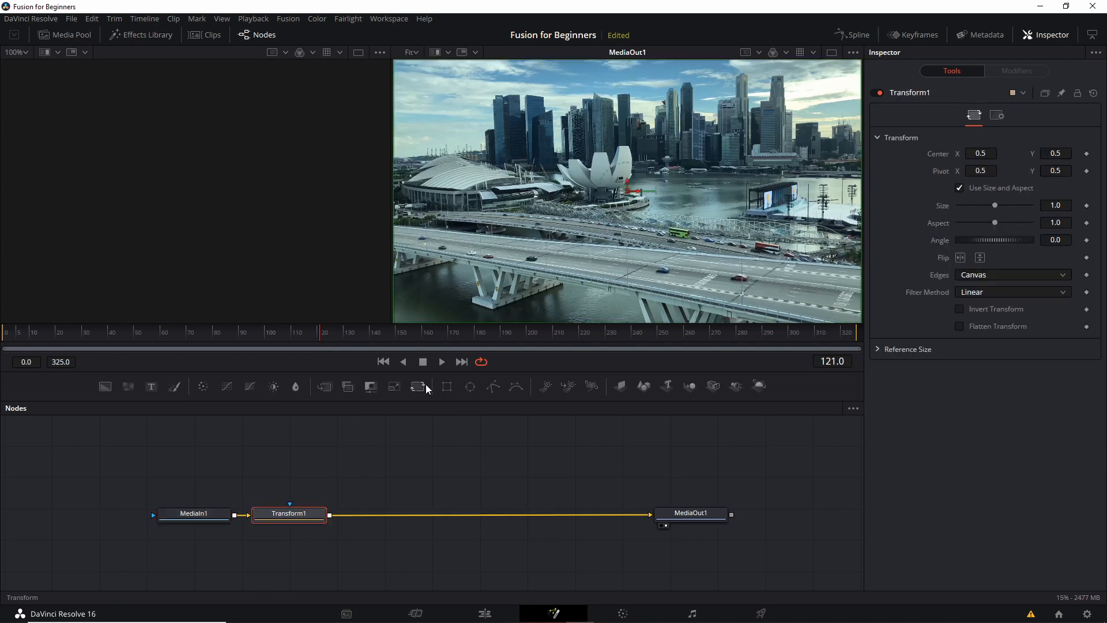
pyautogui.moveTo(316, 514); pyautogui.dragTo(340, 516)
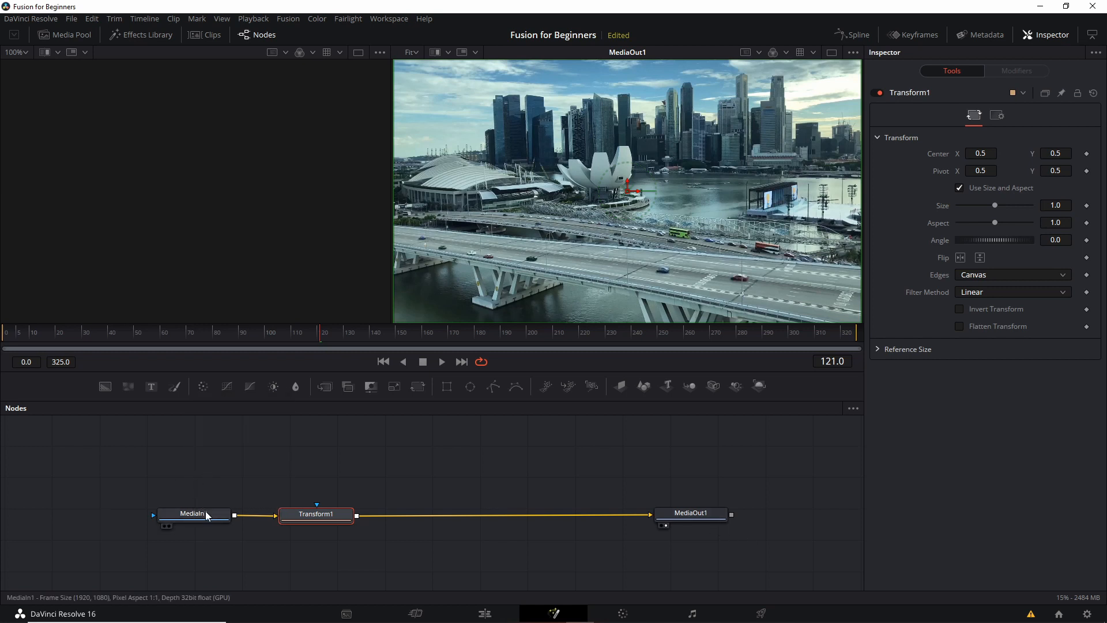
pyautogui.moveTo(208, 515)
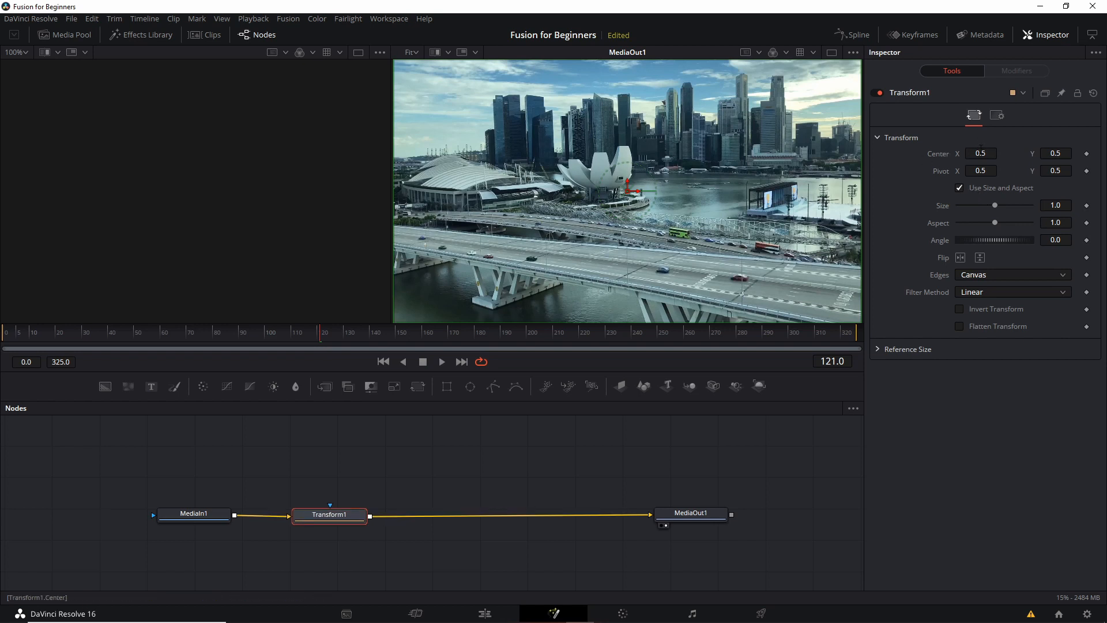
pyautogui.moveTo(981, 151); pyautogui.dragTo(1106, 151)
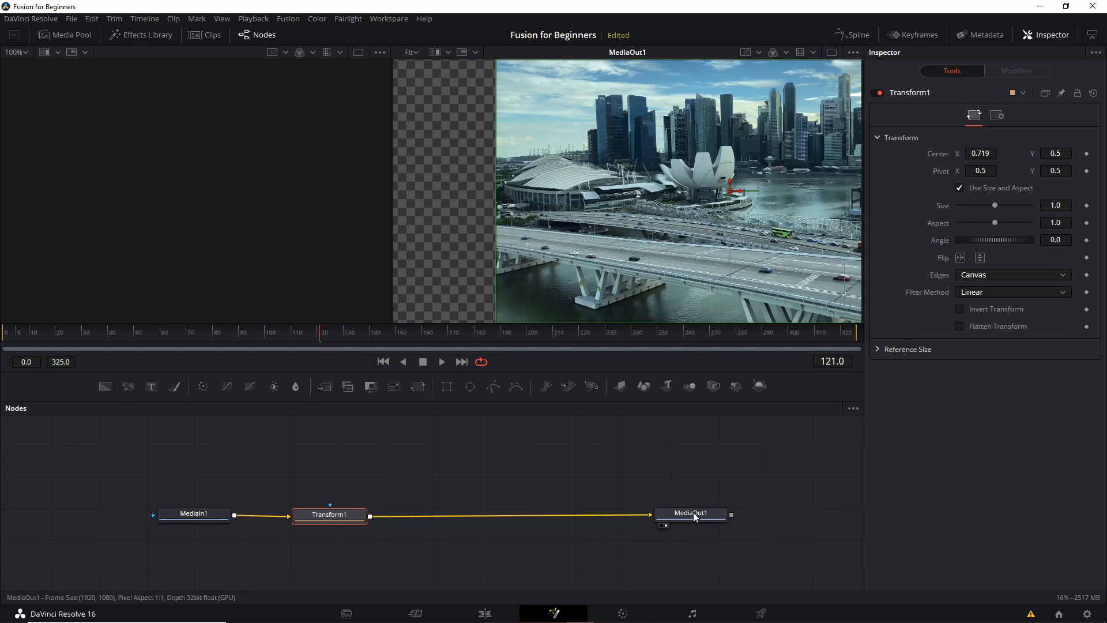
# - Show MediaIn1 in the empty viewer for comparison with MediaOut1, with the whole MediaOut1 frame visible
pyautogui.moveTo(693, 512)
pyautogui.click(669, 518)
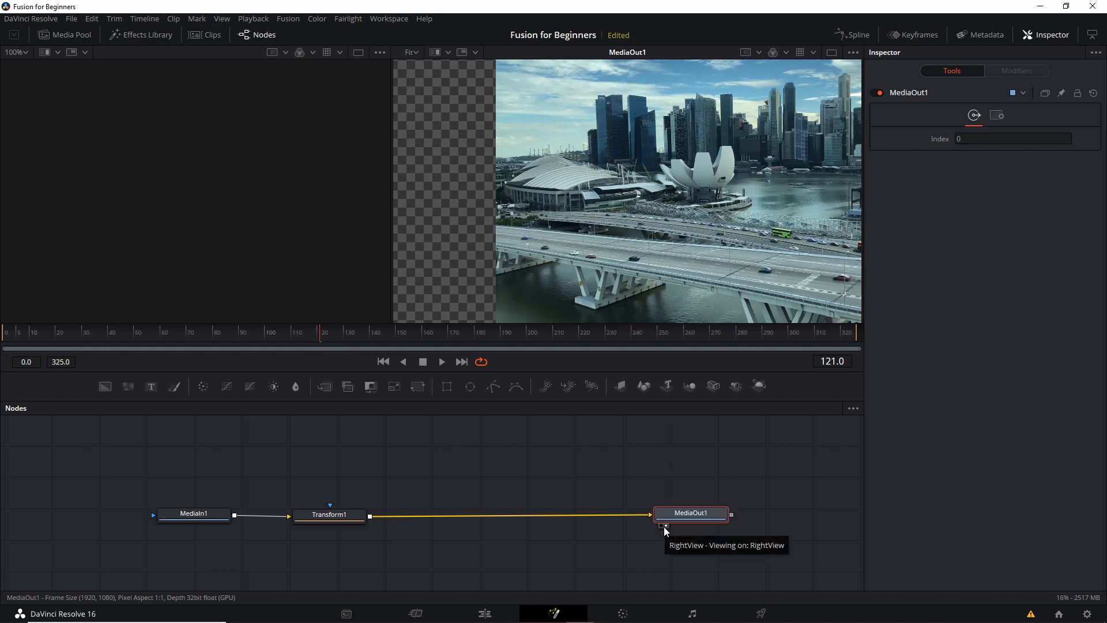
pyautogui.click(194, 513)
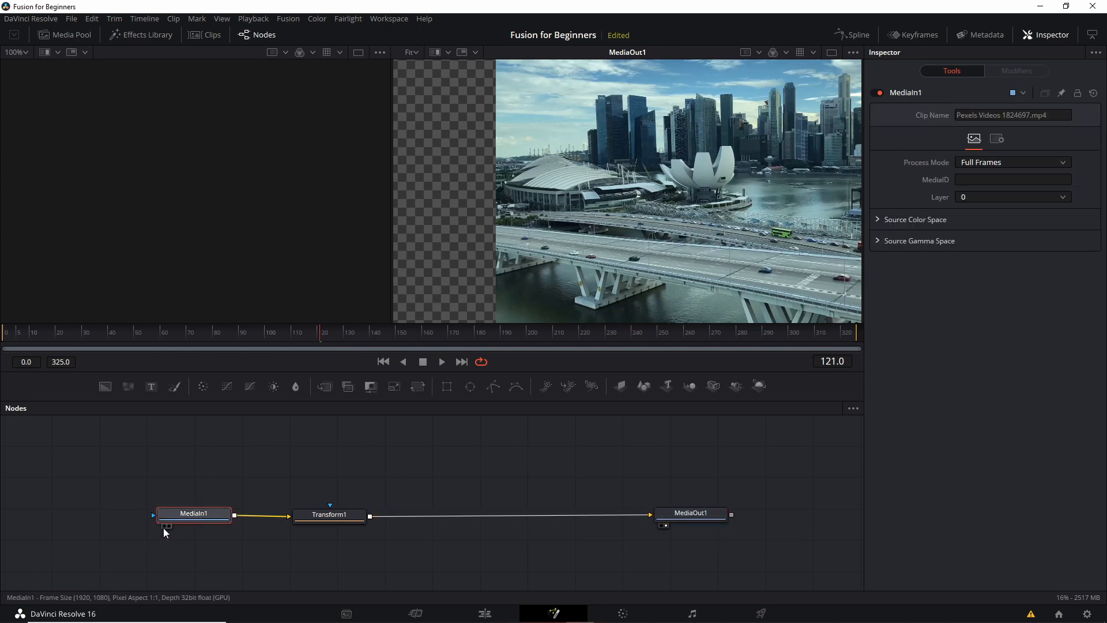
pyautogui.click(164, 527)
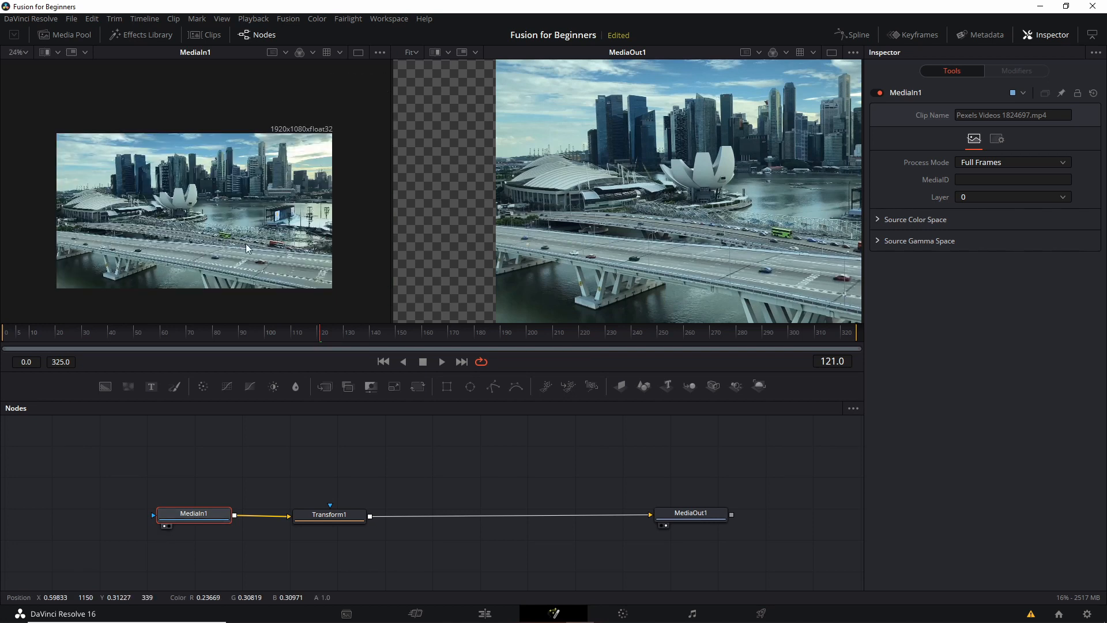
pyautogui.scroll(-1, 257, 242)
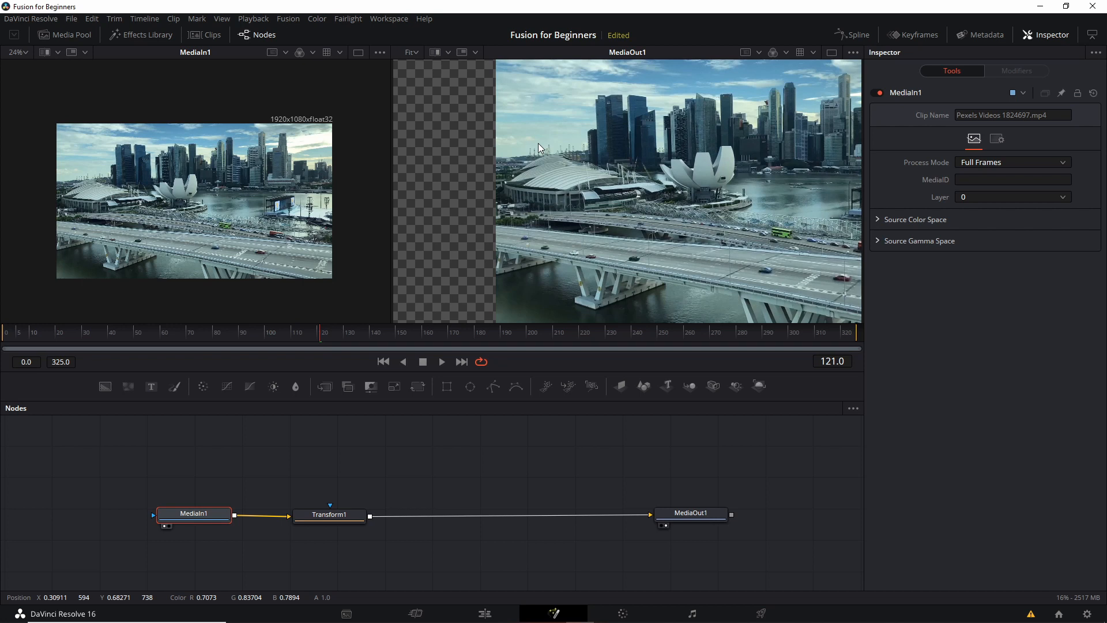
pyautogui.scroll(-1, 541, 148)
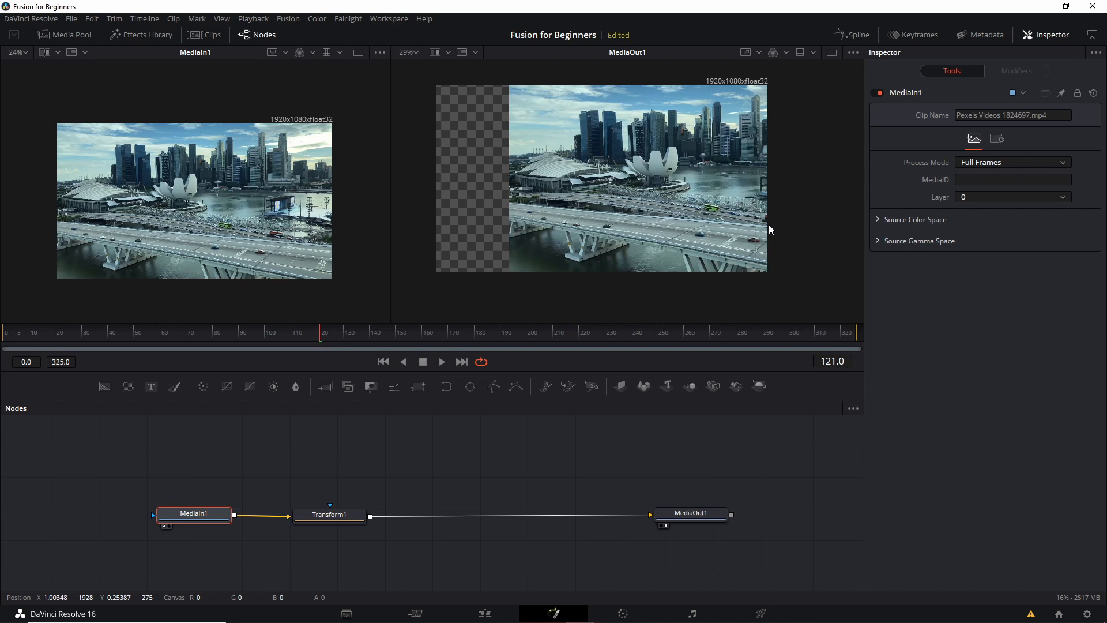
# - Delete the Transform node from between MediaIn1 and MediaOut1
pyautogui.moveTo(329, 515); pyautogui.dragTo(336, 514)
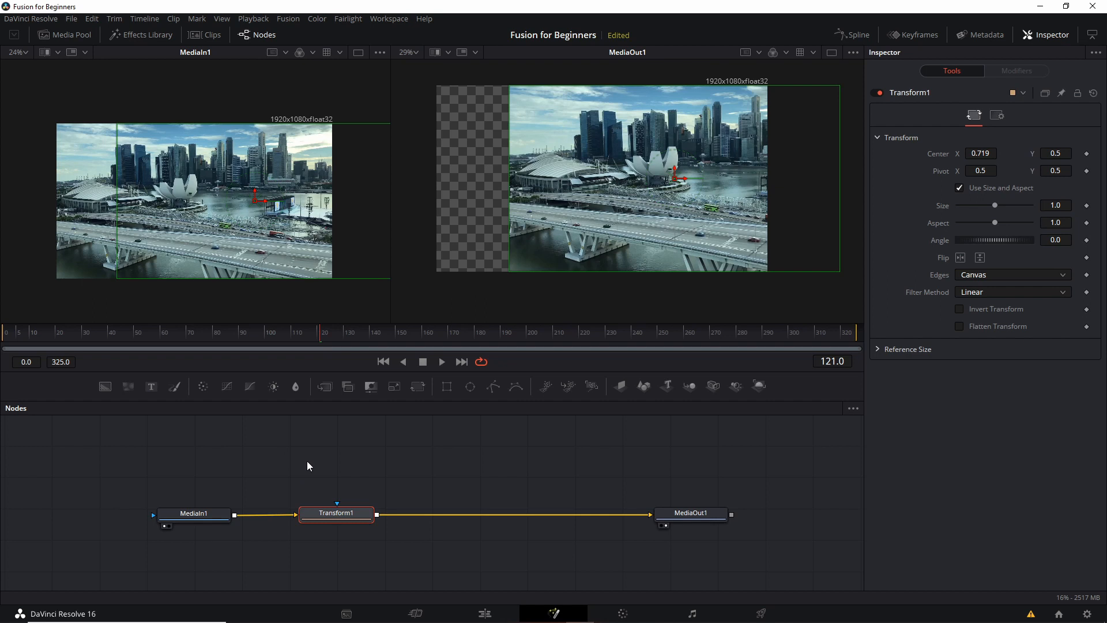
pyautogui.click(339, 538)
pyautogui.press('Delete')
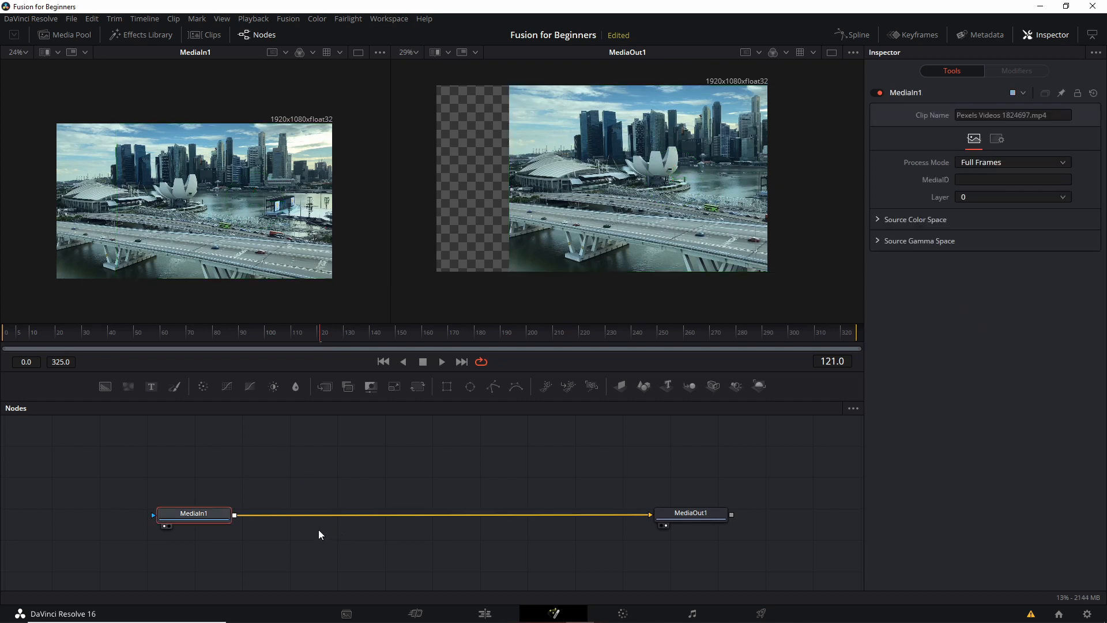
# - Insert a Blur node after MediaIn1, move it along the connection and delete it
pyautogui.click(203, 516)
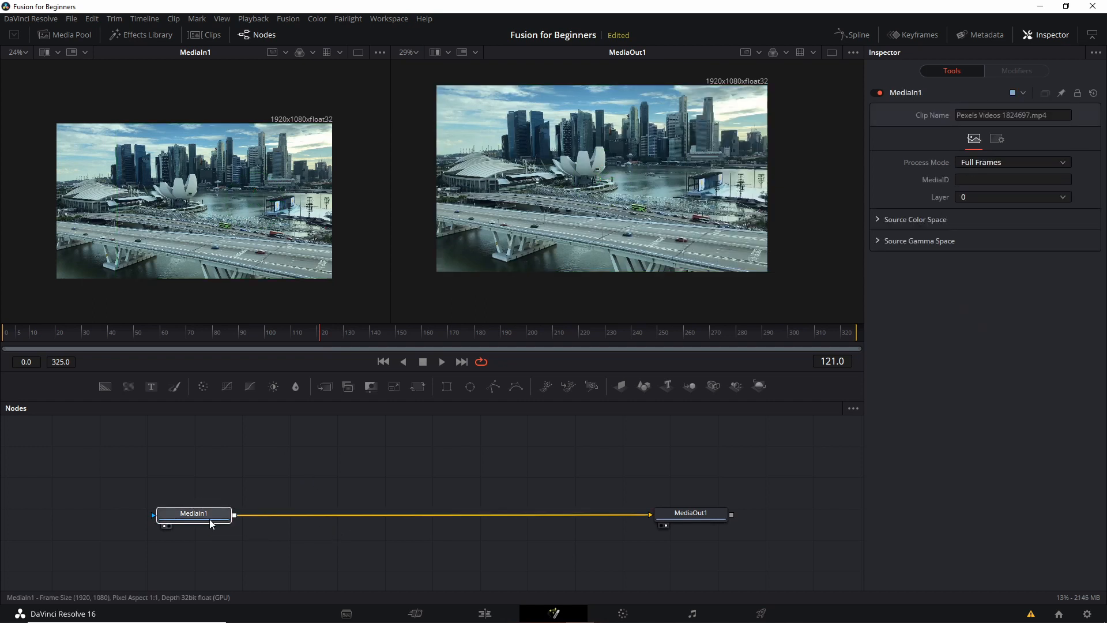
pyautogui.moveTo(212, 524)
pyautogui.click(295, 392)
pyautogui.moveTo(321, 510); pyautogui.dragTo(344, 515)
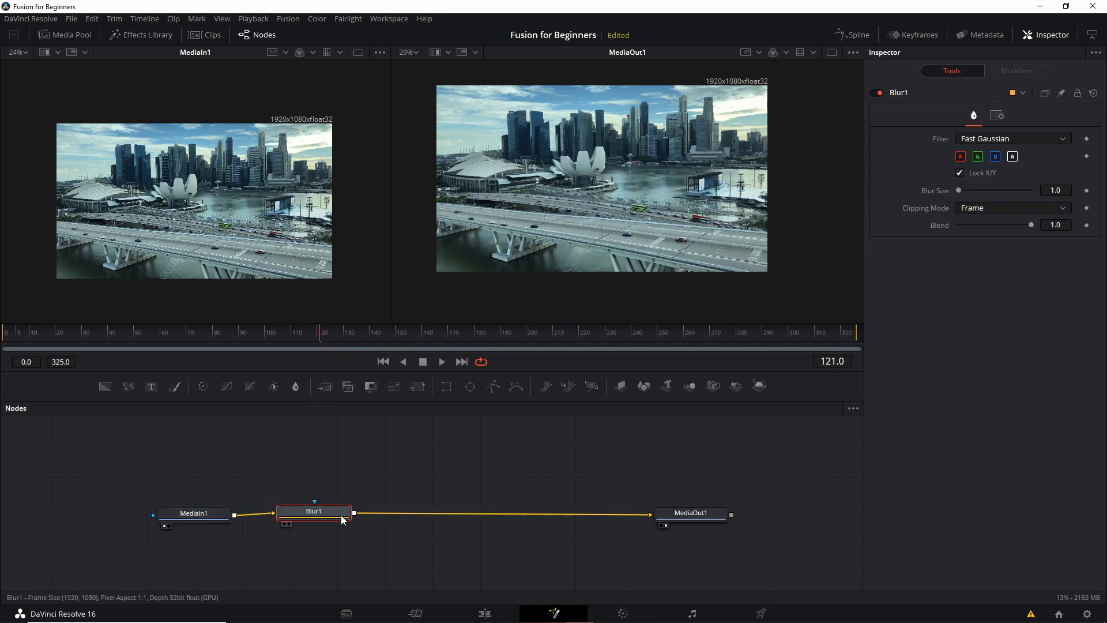
pyautogui.moveTo(336, 517); pyautogui.dragTo(354, 517)
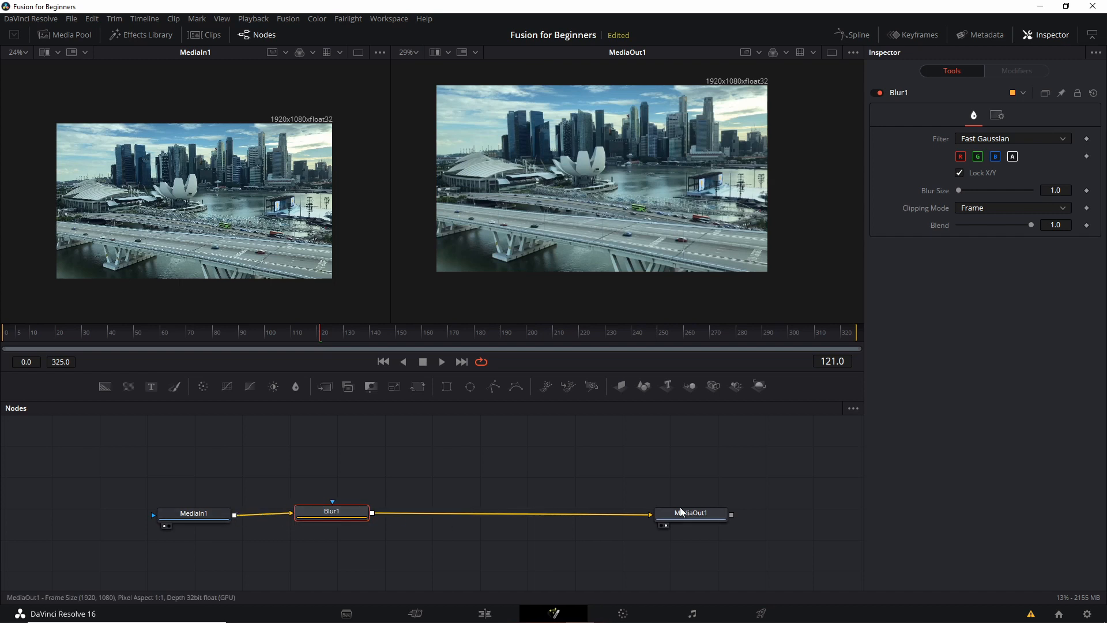
pyautogui.press('Delete')
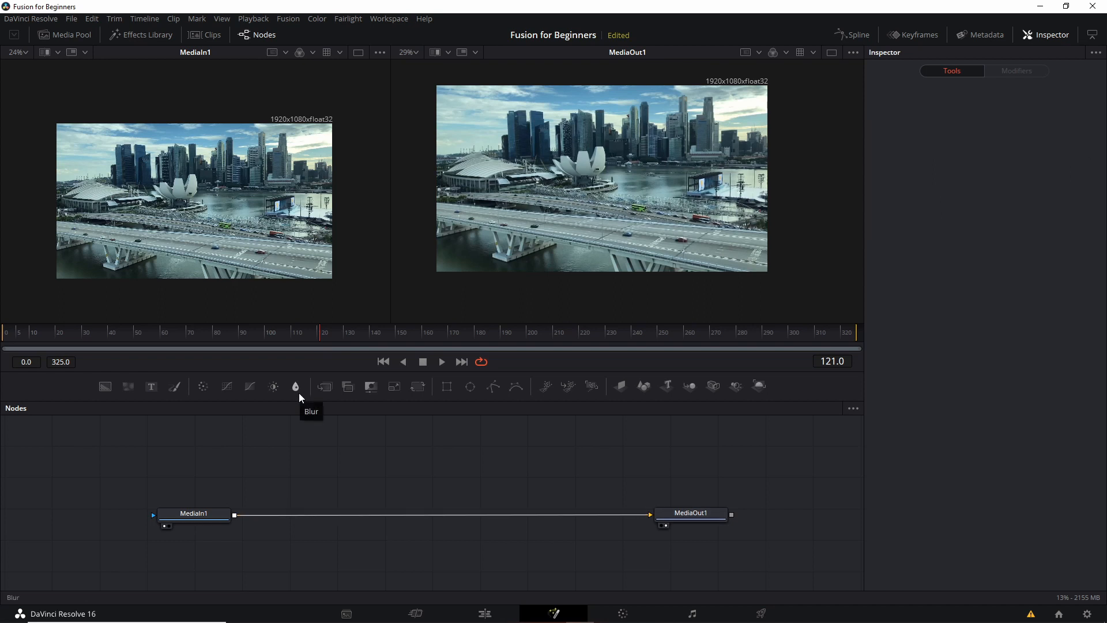
# - Add an unconnected Blur node and place it above the line joining MediaIn1 and MediaOut1
pyautogui.click(298, 392)
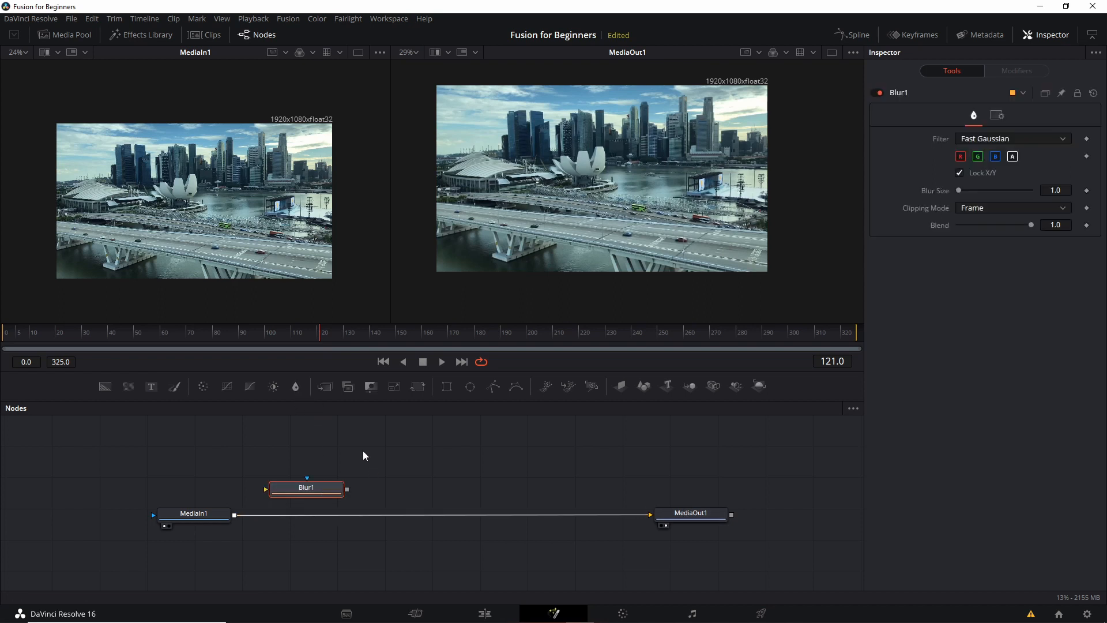
pyautogui.moveTo(334, 484); pyautogui.dragTo(352, 466)
pyautogui.click(409, 489)
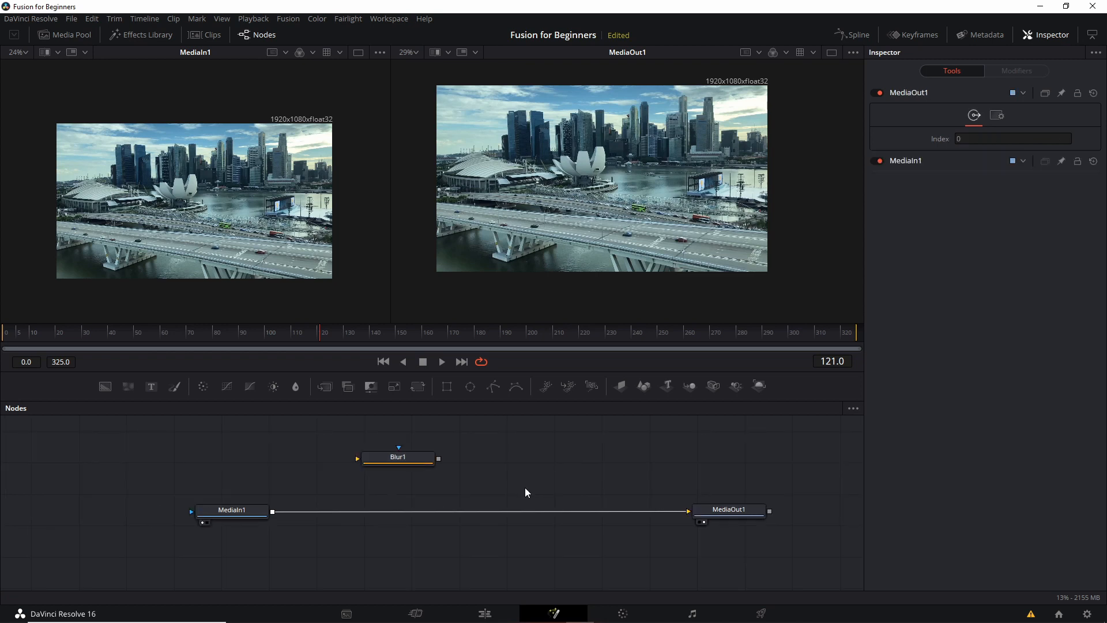
# - Disconnect MediaIn1 from MediaOut1 and move the Blur node closer to the gap between them
pyautogui.click(677, 513)
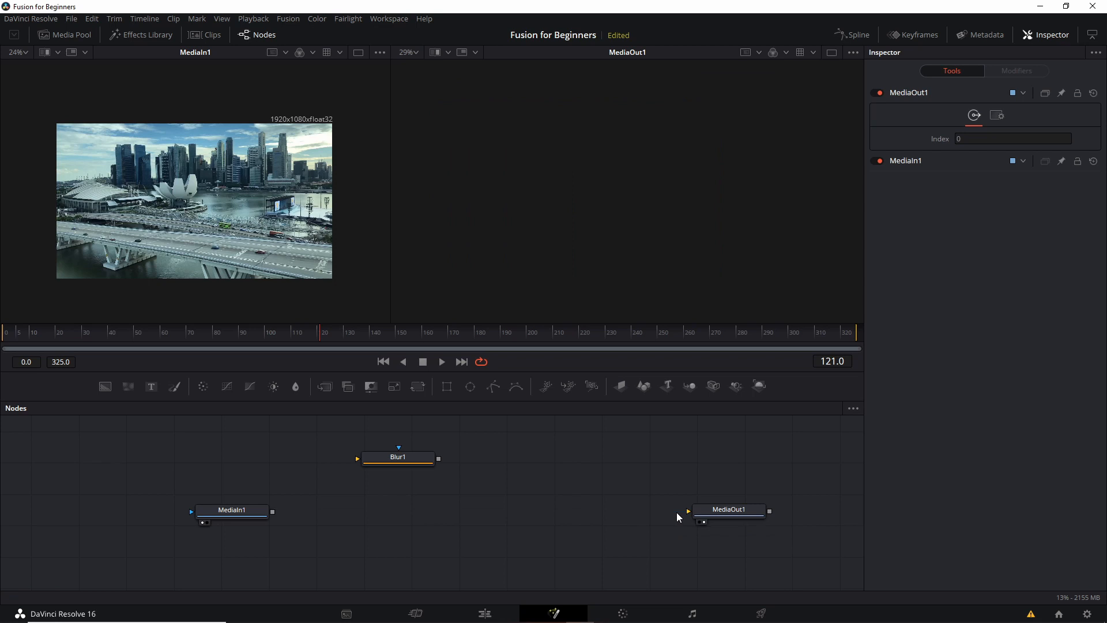
pyautogui.moveTo(424, 463); pyautogui.dragTo(455, 494)
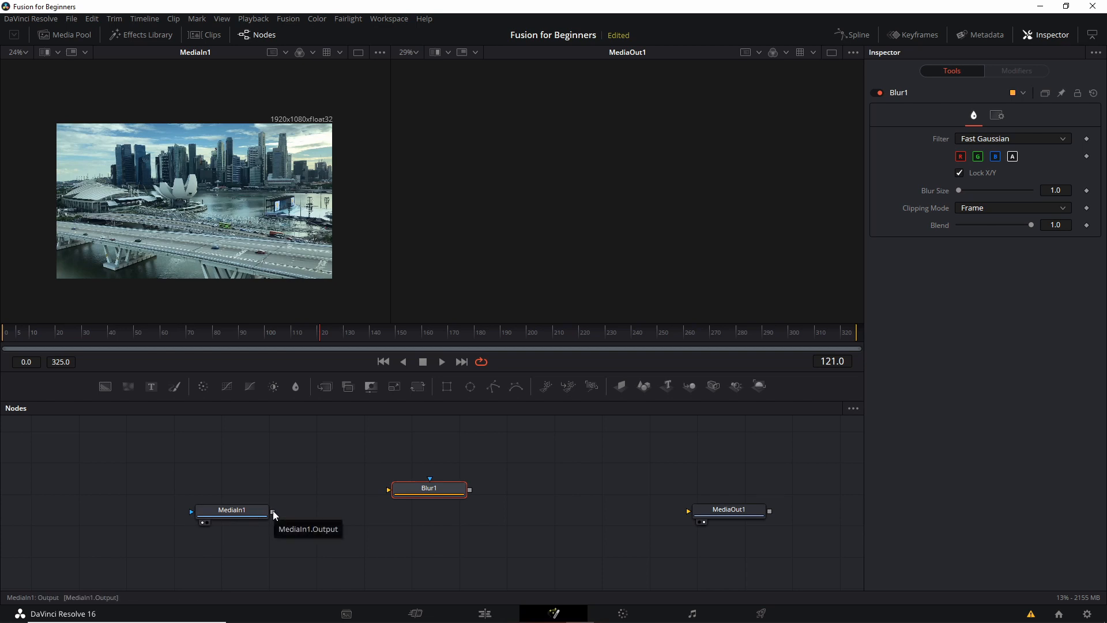
# - Connect MediaIn1 through the Blur1 node to MediaOut1 and lower Blur1 roughly in line with the other nodes
pyautogui.moveTo(272, 511); pyautogui.dragTo(388, 491)
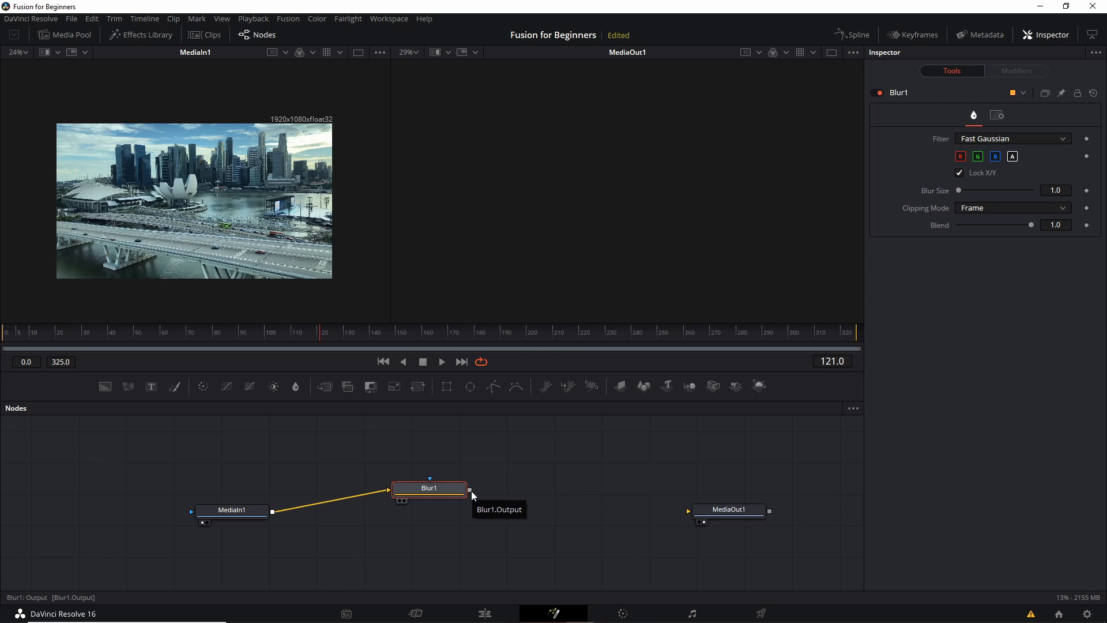
pyautogui.moveTo(472, 490); pyautogui.dragTo(688, 511)
pyautogui.moveTo(459, 489); pyautogui.dragTo(460, 504)
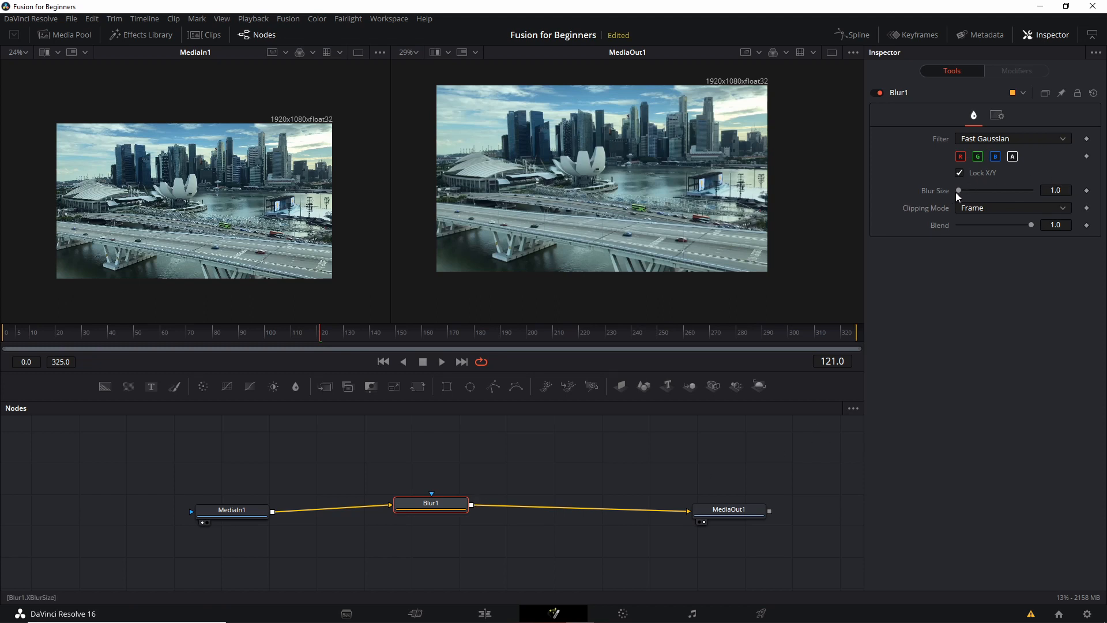
# - Hide and reshow the Inspector, and set the Blur Size of Blur1 to 33.9
pyautogui.click(1048, 33)
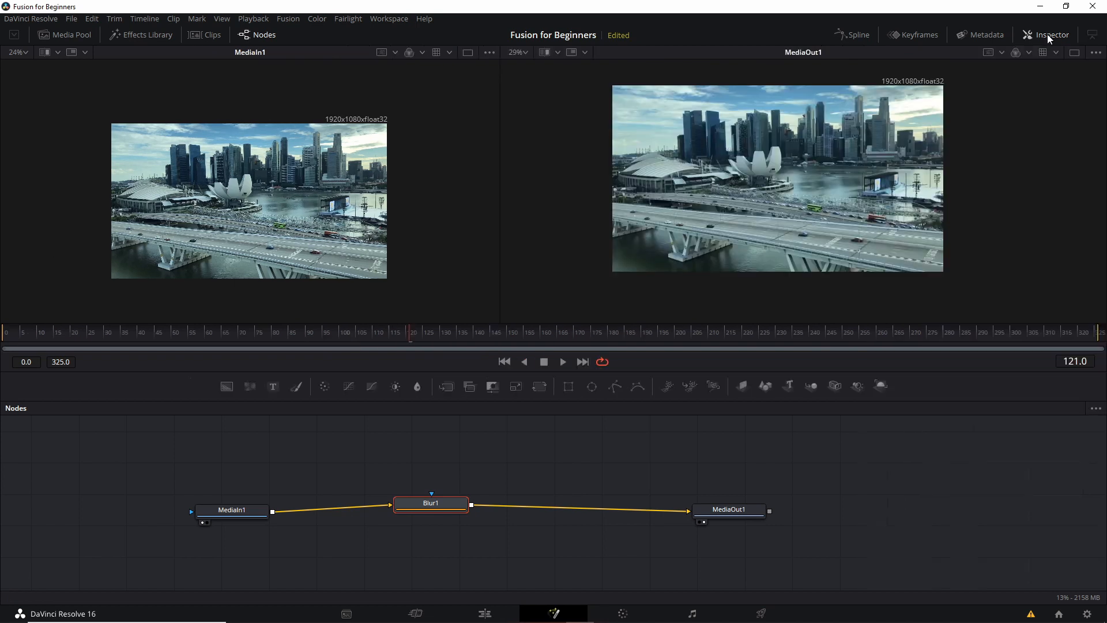
pyautogui.click(1048, 33)
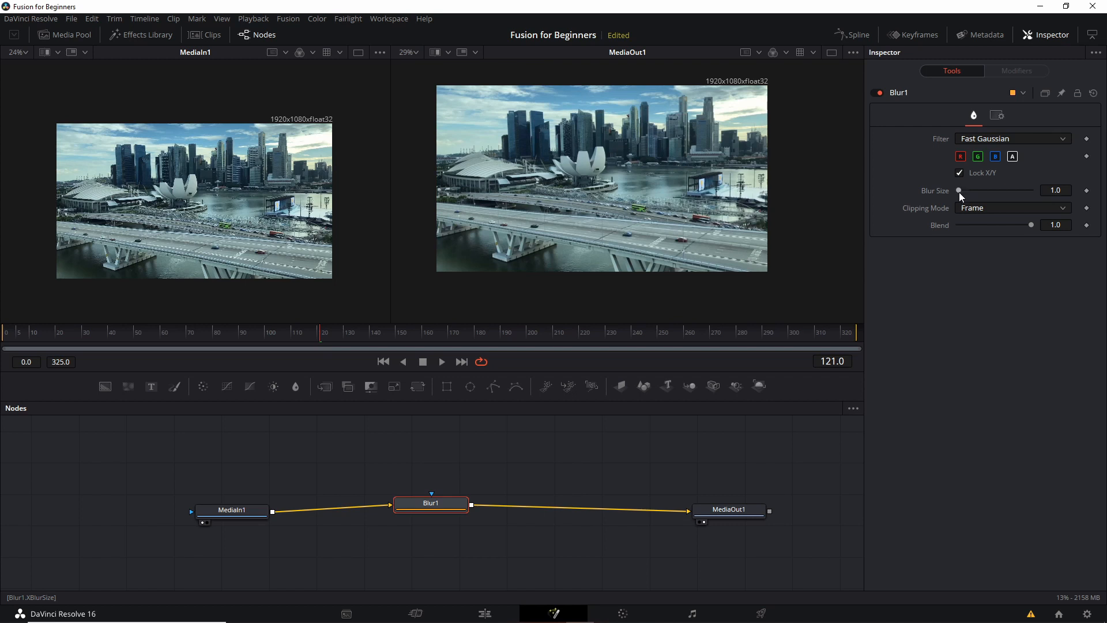
pyautogui.moveTo(960, 192); pyautogui.dragTo(984, 190)
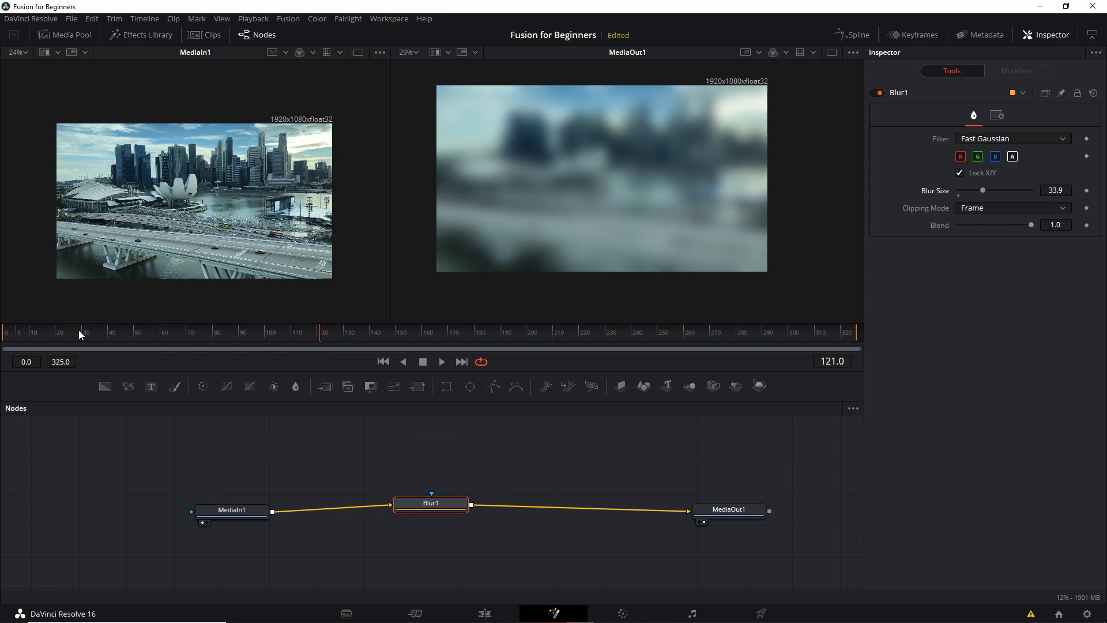
# - Keyframe the Blur Size of Blur1 at frame 40, and set it to 0.0 at frame 0
pyautogui.click(108, 334)
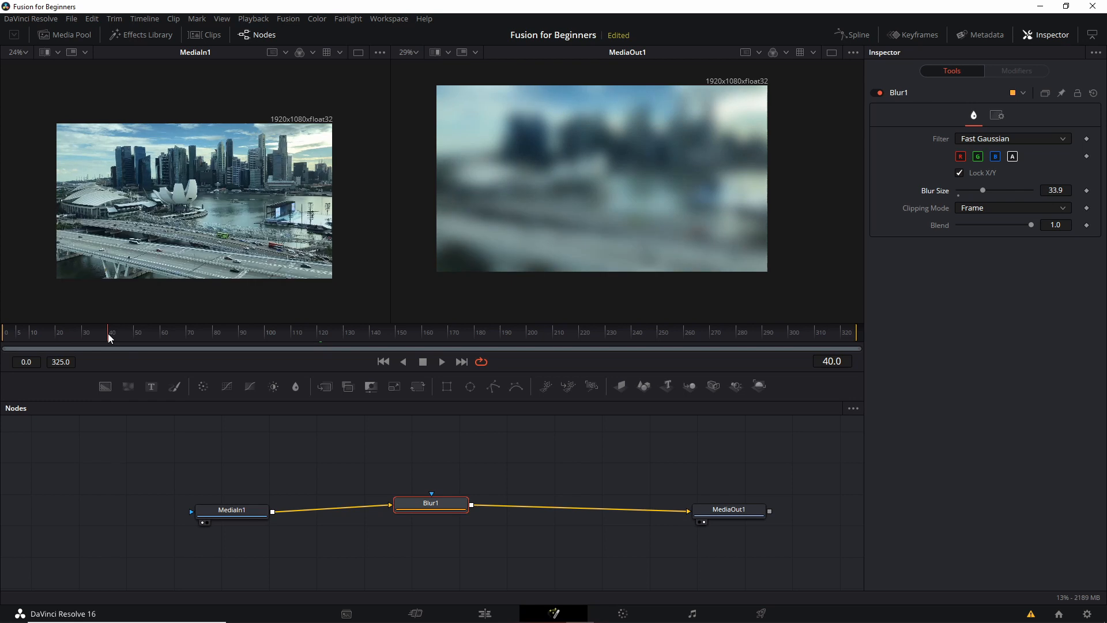
pyautogui.click(1086, 190)
pyautogui.moveTo(55, 335); pyautogui.dragTo(24, 337)
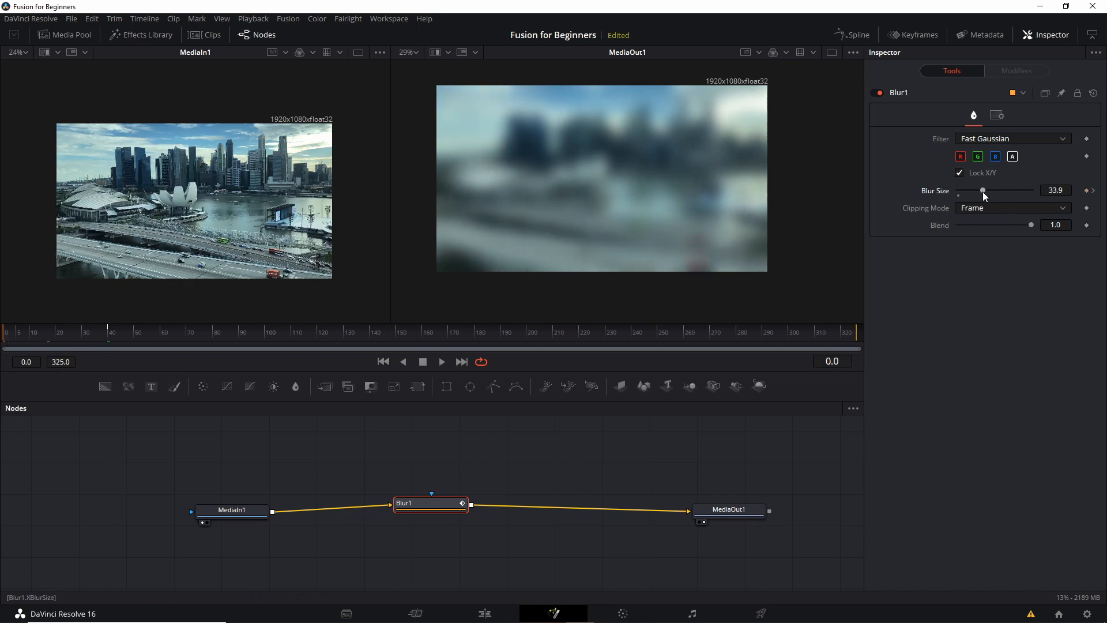
pyautogui.moveTo(982, 191); pyautogui.dragTo(924, 192)
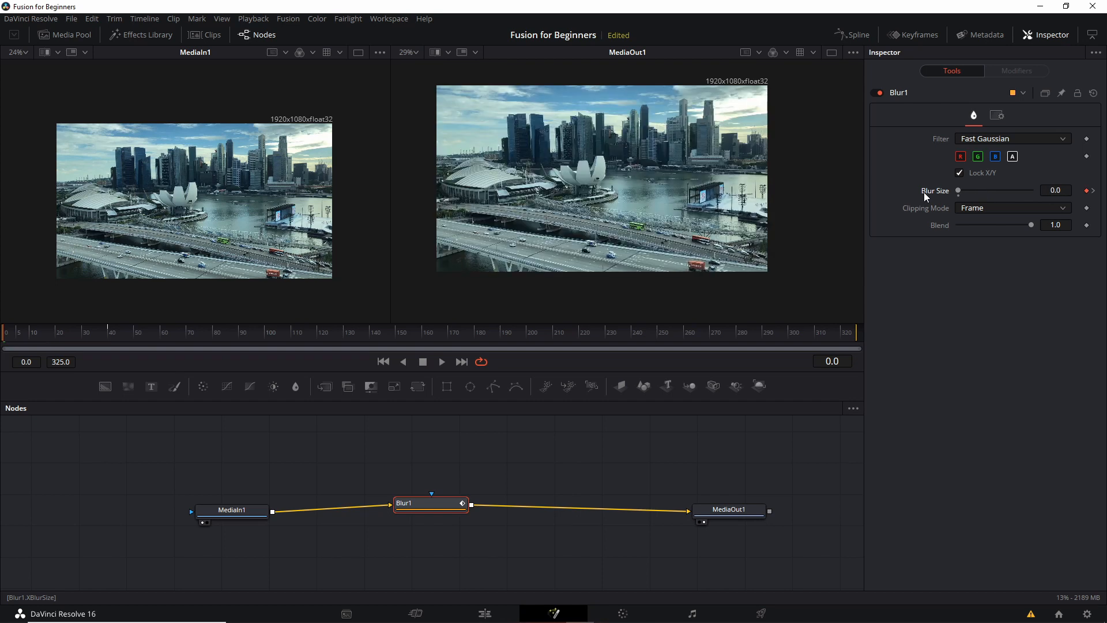
# - Jump back and forth between the two Blur Size keyframes to compare the sharp and blurred frames
pyautogui.click(1094, 191)
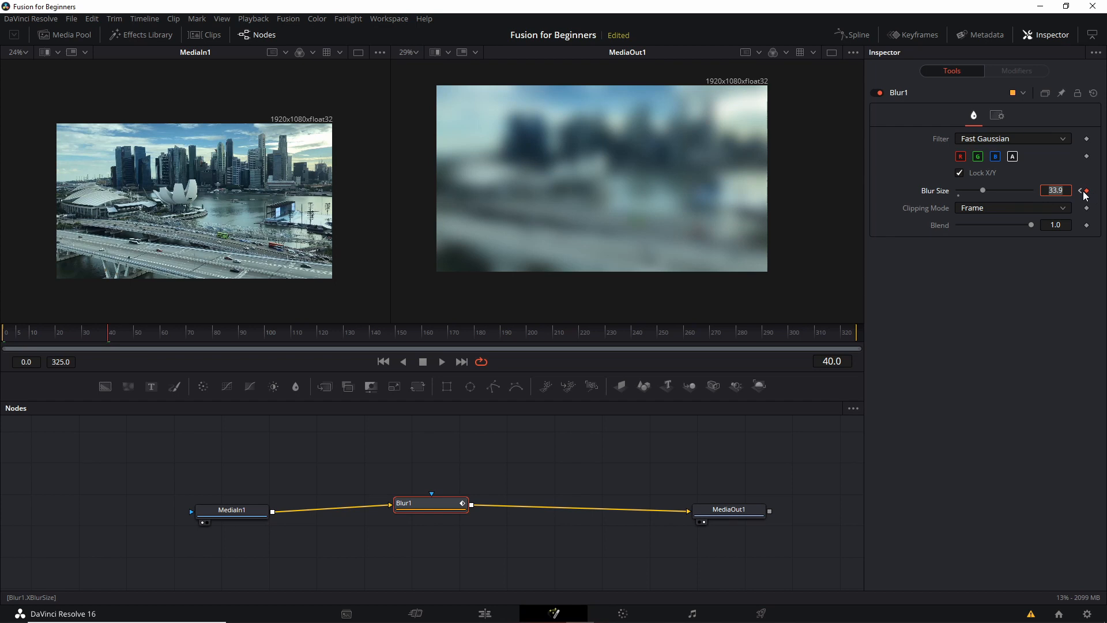
pyautogui.click(1080, 192)
pyautogui.click(1094, 192)
pyautogui.click(1082, 191)
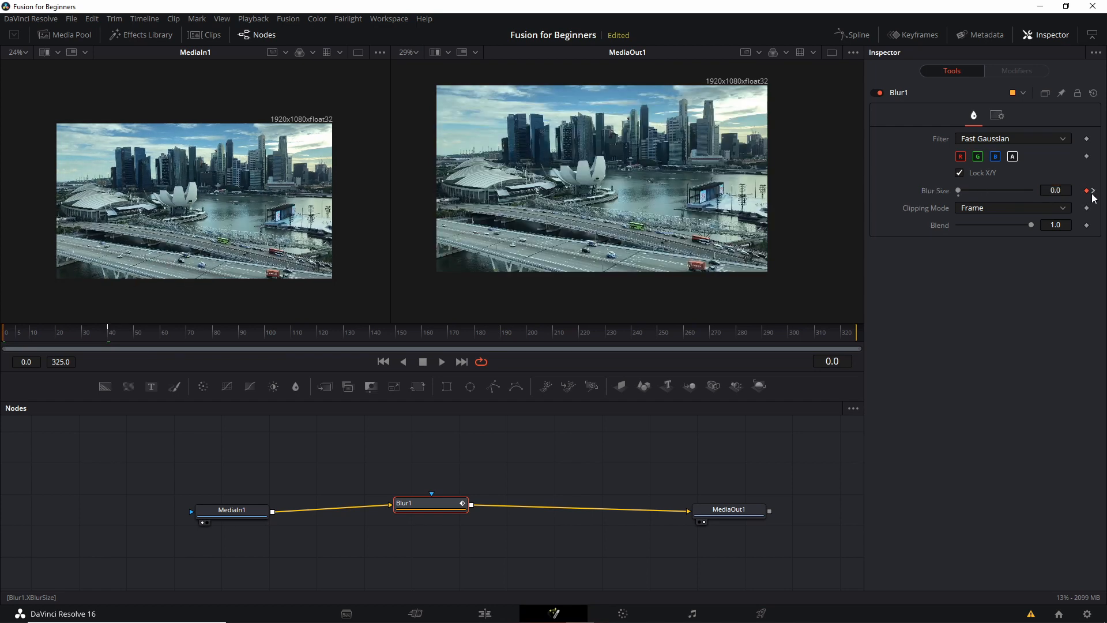
pyautogui.click(1094, 193)
pyautogui.click(1083, 194)
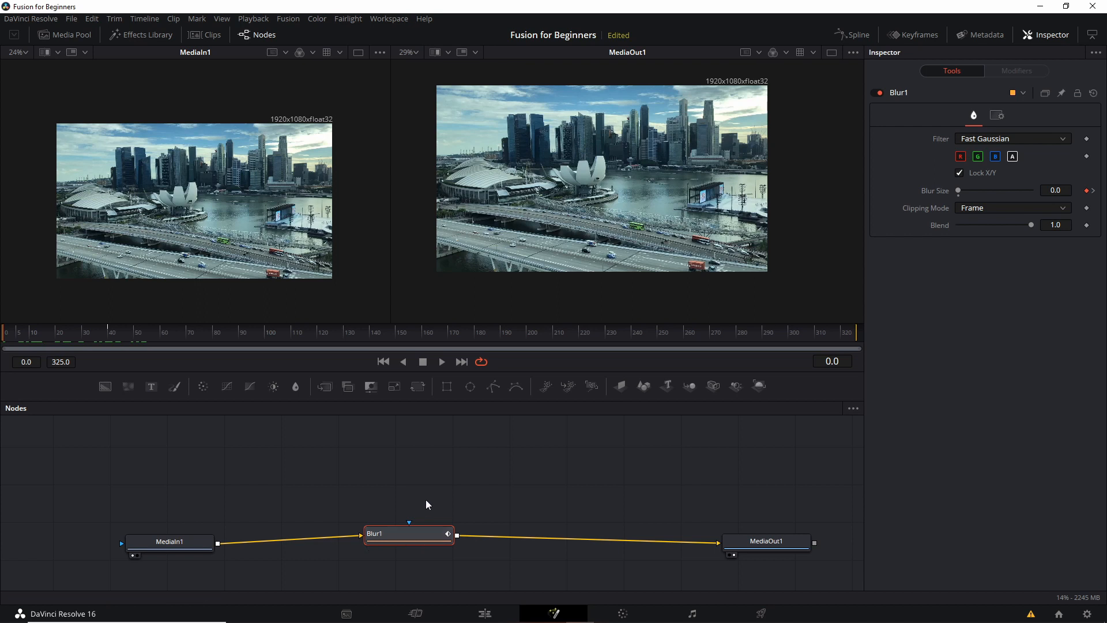
pyautogui.scroll(2, 428, 501)
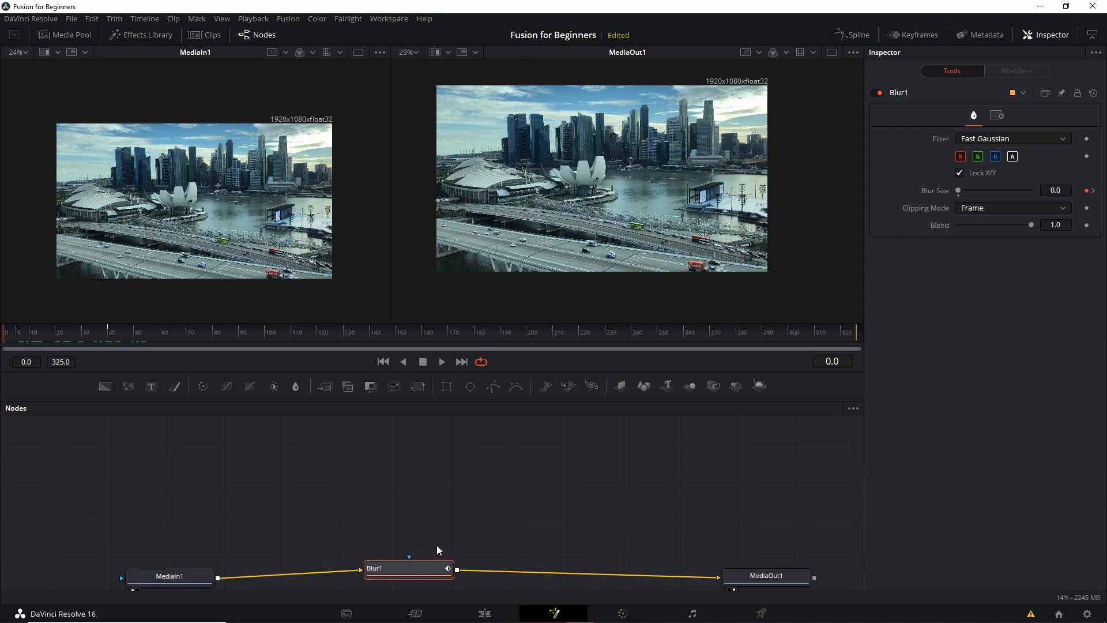
pyautogui.scroll(2, 437, 545)
pyautogui.moveTo(445, 560); pyautogui.dragTo(454, 479)
pyautogui.scroll(3, 455, 531)
pyautogui.moveTo(455, 531); pyautogui.dragTo(461, 450)
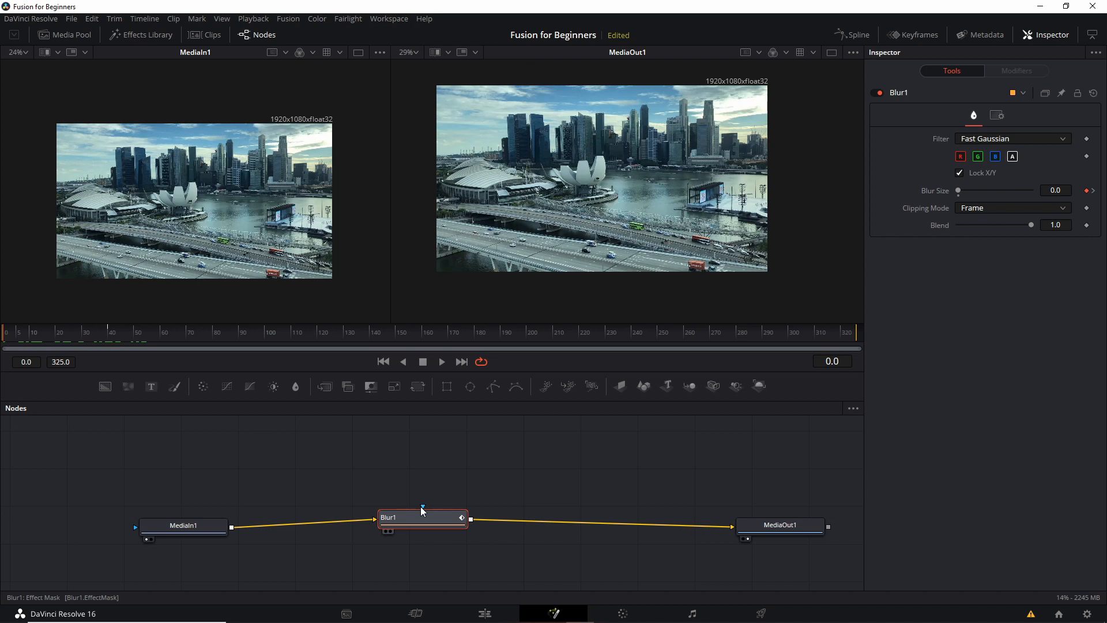
pyautogui.moveTo(365, 453); pyautogui.dragTo(368, 466)
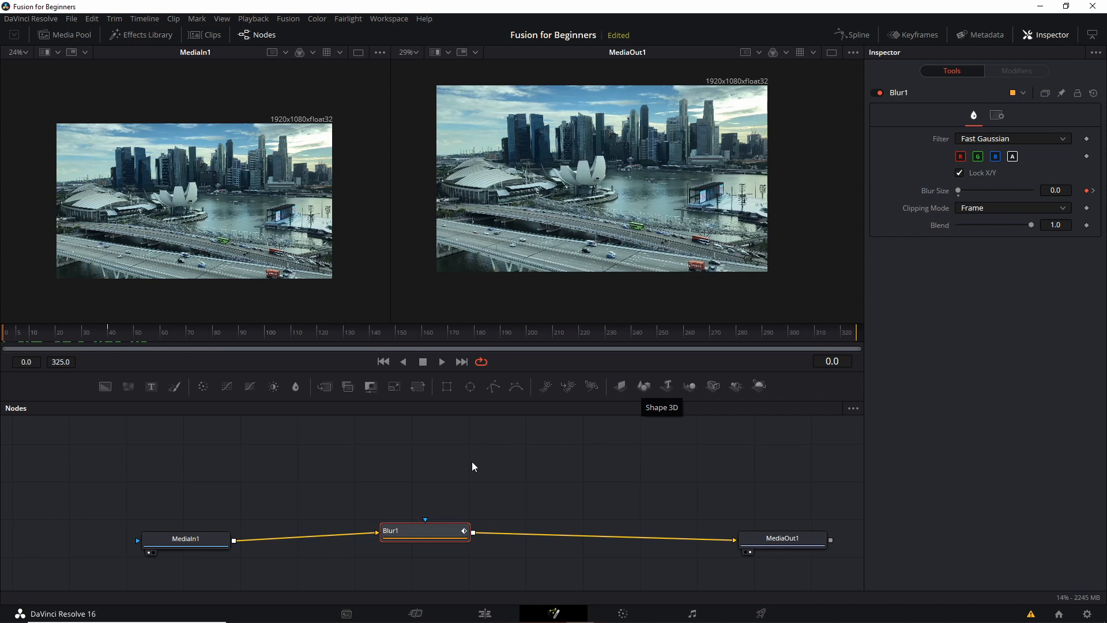
# - Add an unconnected Rectangle mask node and place it directly above Blur1
pyautogui.rightClick(402, 468)
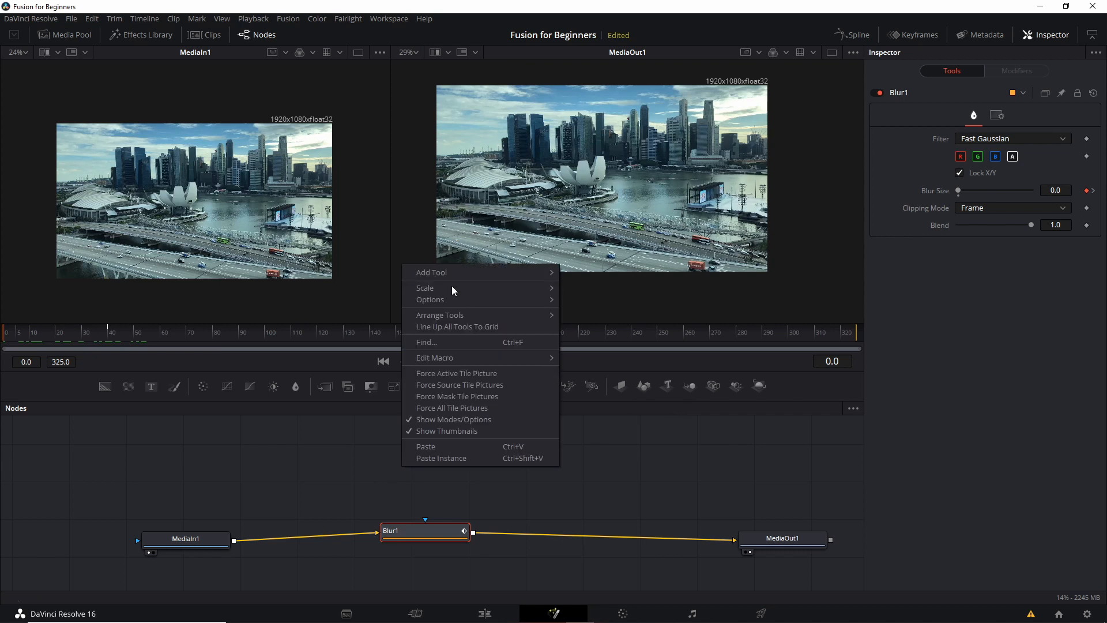
pyautogui.moveTo(459, 275)
pyautogui.moveTo(606, 372)
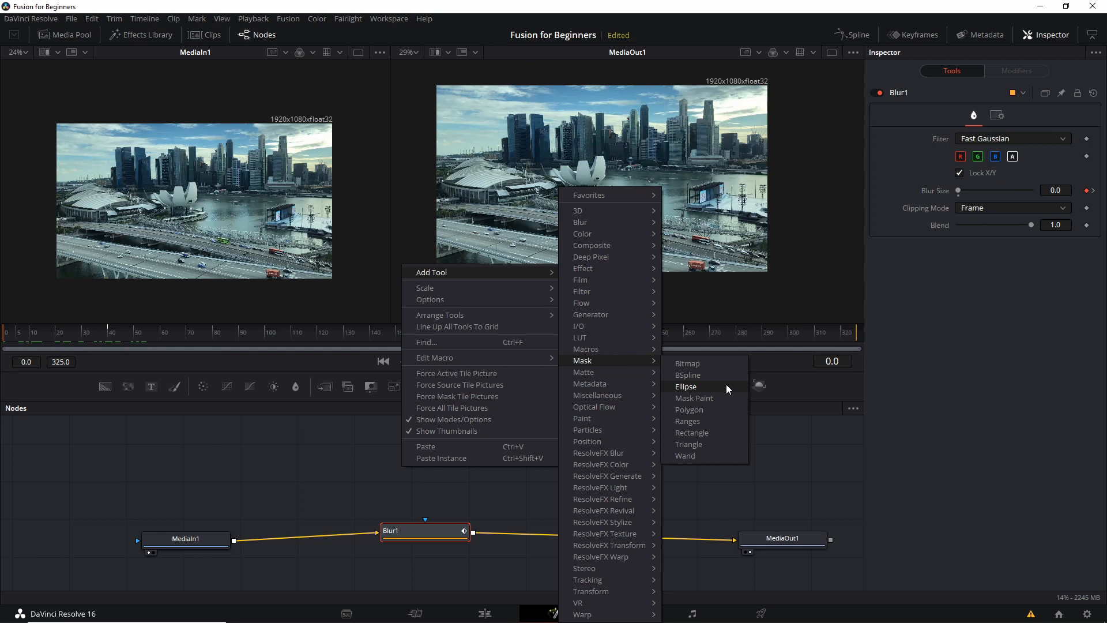
pyautogui.moveTo(620, 213)
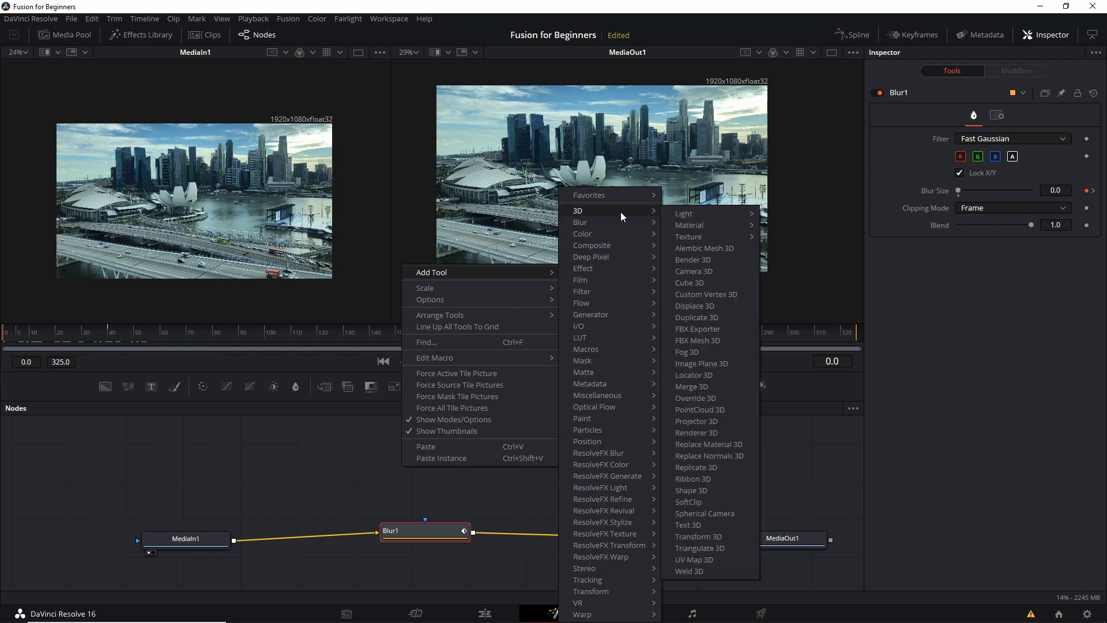
pyautogui.moveTo(621, 233)
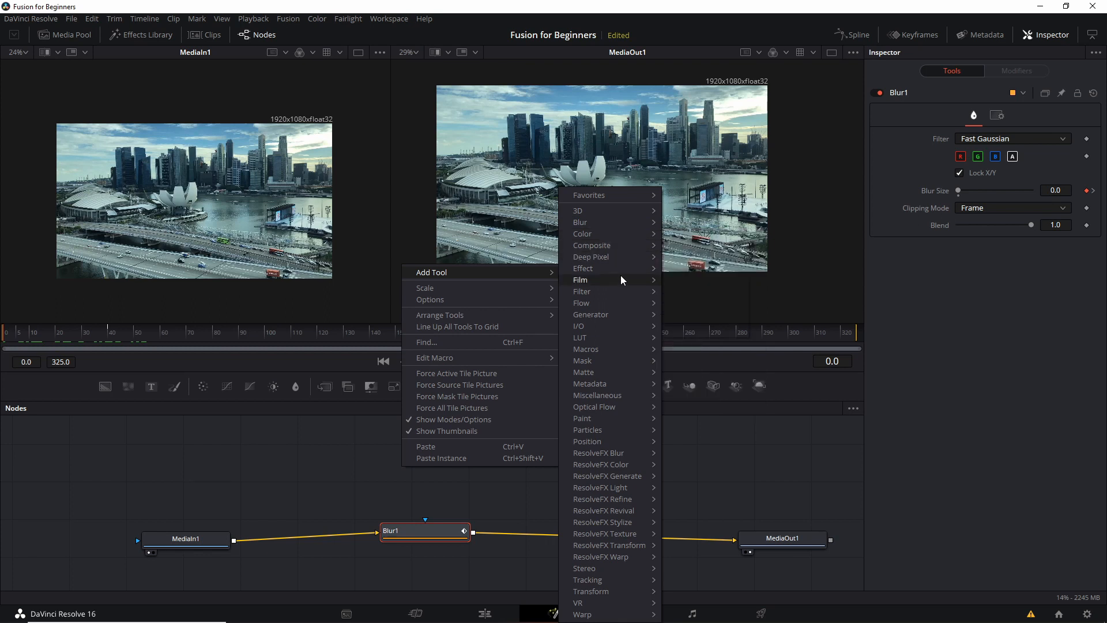
pyautogui.moveTo(622, 280)
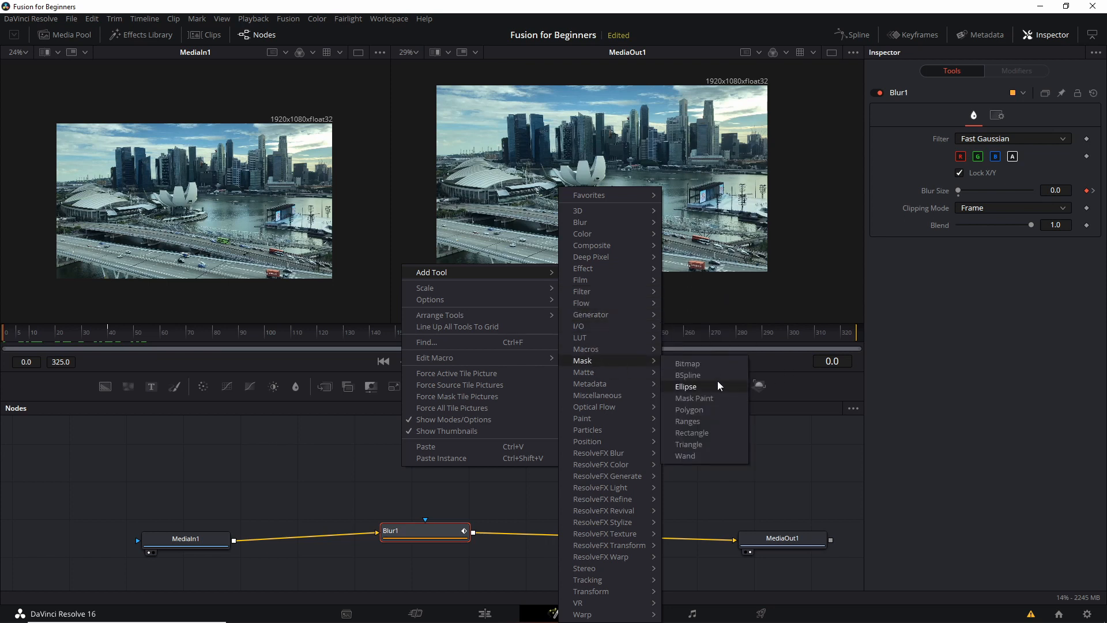
pyautogui.click(699, 434)
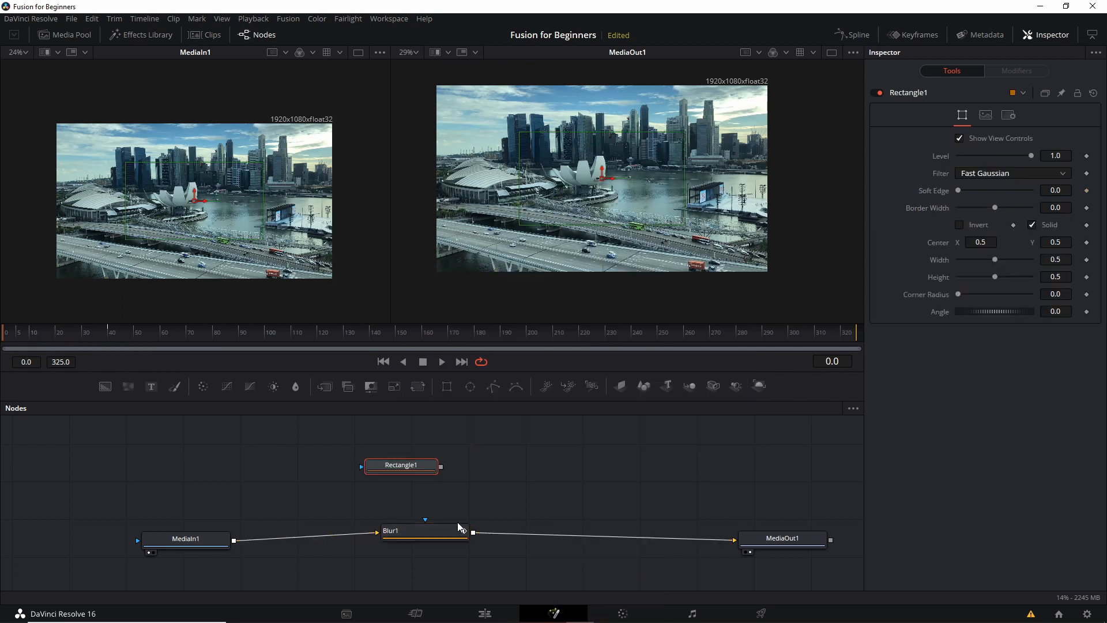
pyautogui.moveTo(411, 474); pyautogui.dragTo(433, 482)
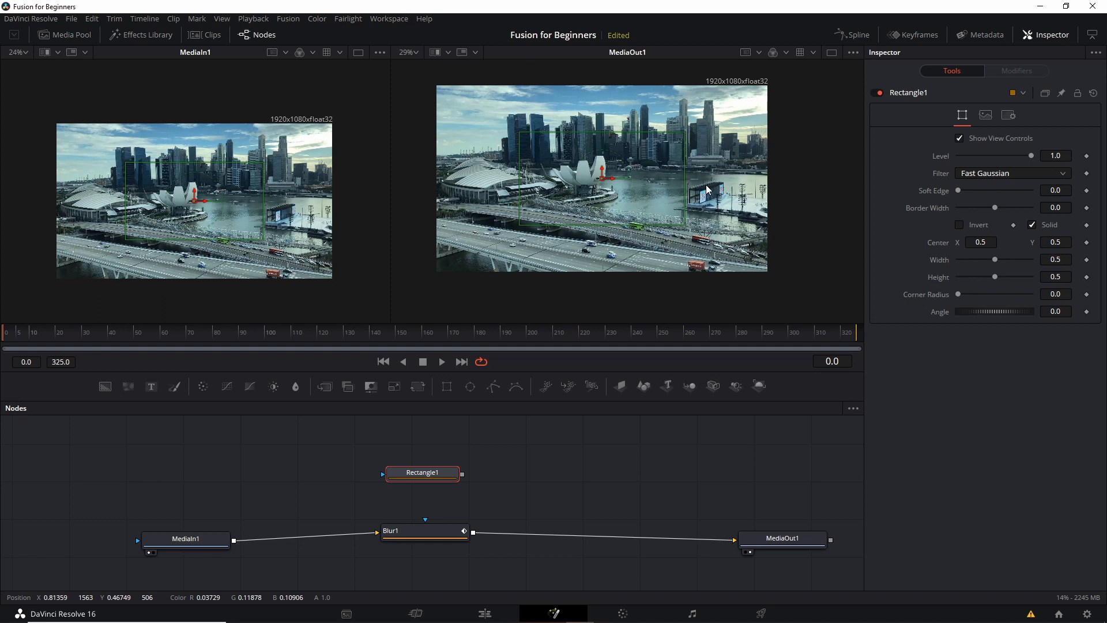
# - Enlarge the rectangle mask in the output viewer to a width and height of about 0.72 each
pyautogui.moveTo(686, 182); pyautogui.dragTo(716, 182)
pyautogui.moveTo(629, 226); pyautogui.dragTo(628, 238)
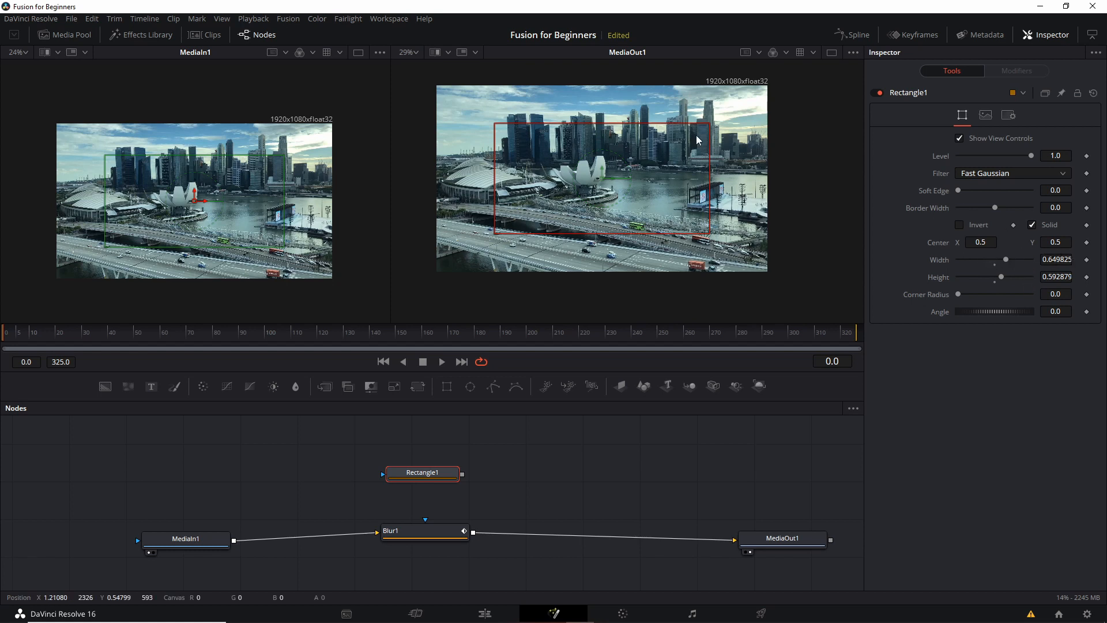
pyautogui.moveTo(629, 128); pyautogui.dragTo(626, 116)
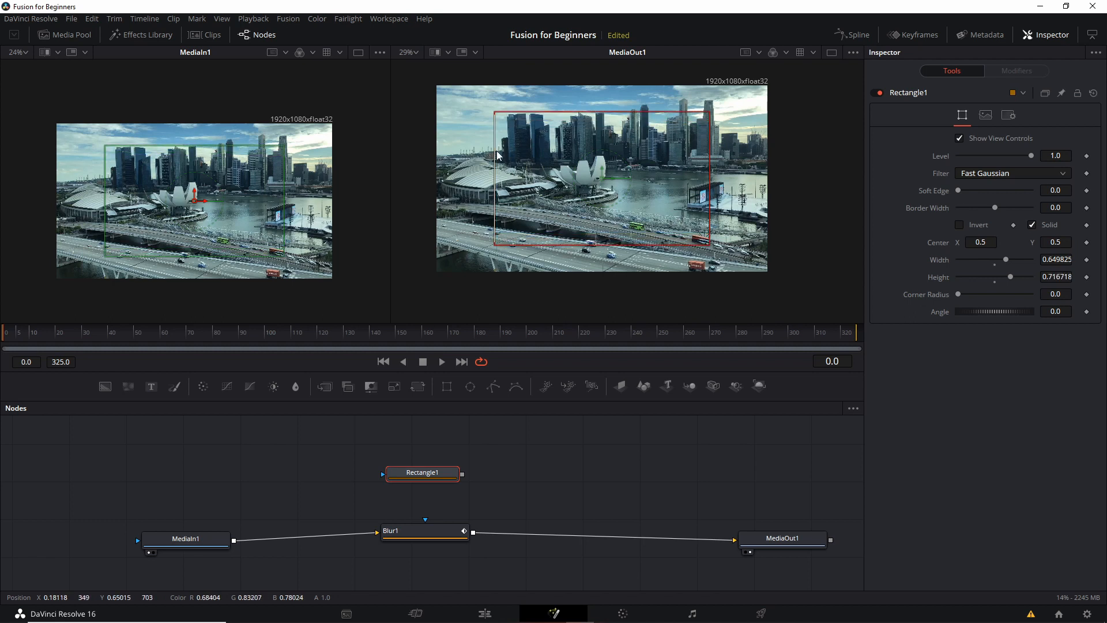
pyautogui.moveTo(496, 156); pyautogui.dragTo(486, 156)
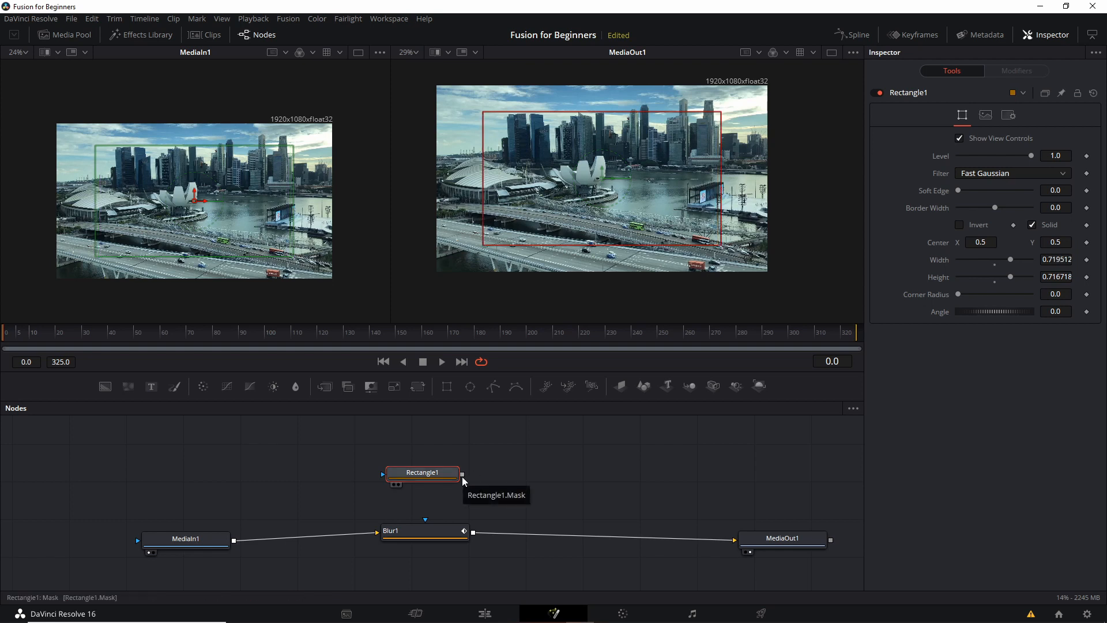
# - Connect Rectangle1 to the effect mask input of Blur1 and, at frame 46, invert the mask
pyautogui.moveTo(462, 474); pyautogui.dragTo(428, 524)
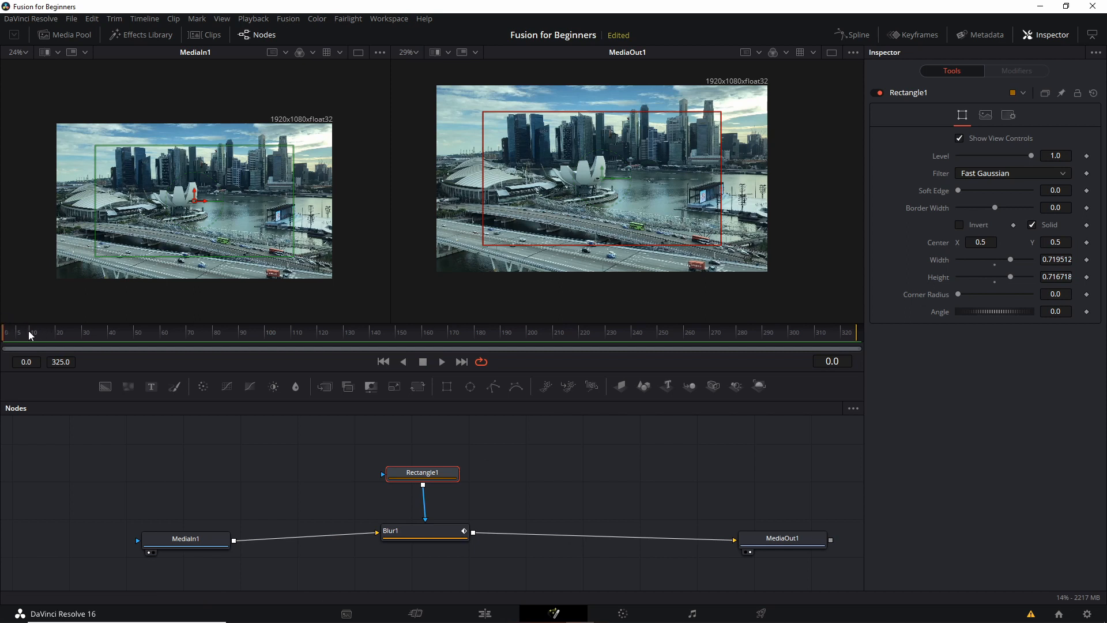
pyautogui.moveTo(28, 331); pyautogui.dragTo(126, 338)
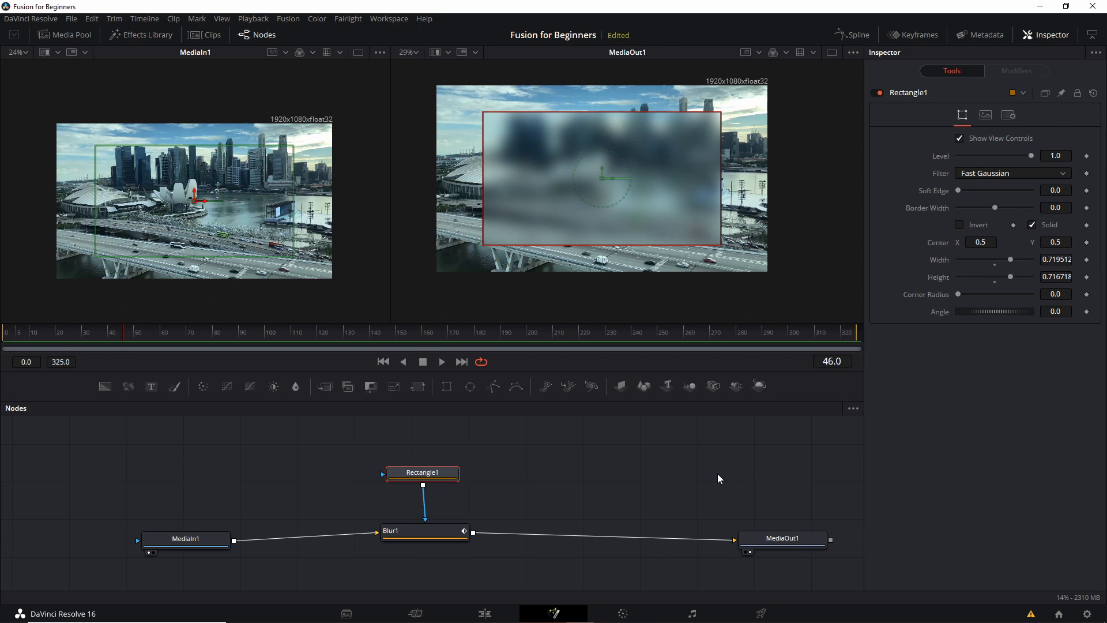
pyautogui.click(962, 225)
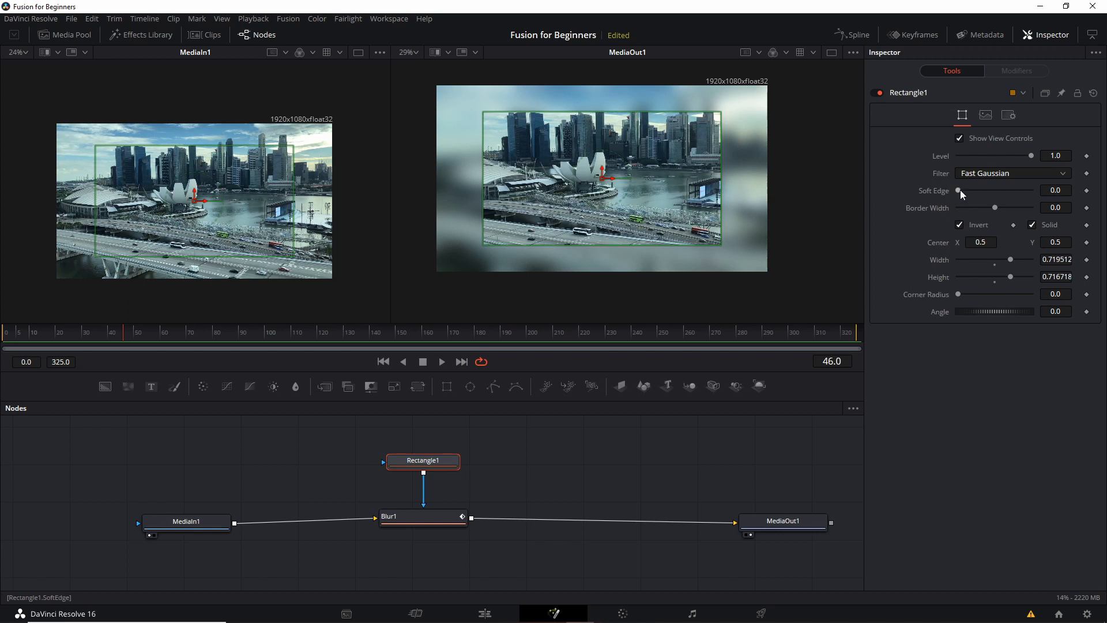
# - Set the rectangle mask's Soft Edge to 0.0425 and enlarge the mask slightly in the output viewer
pyautogui.click(484, 450)
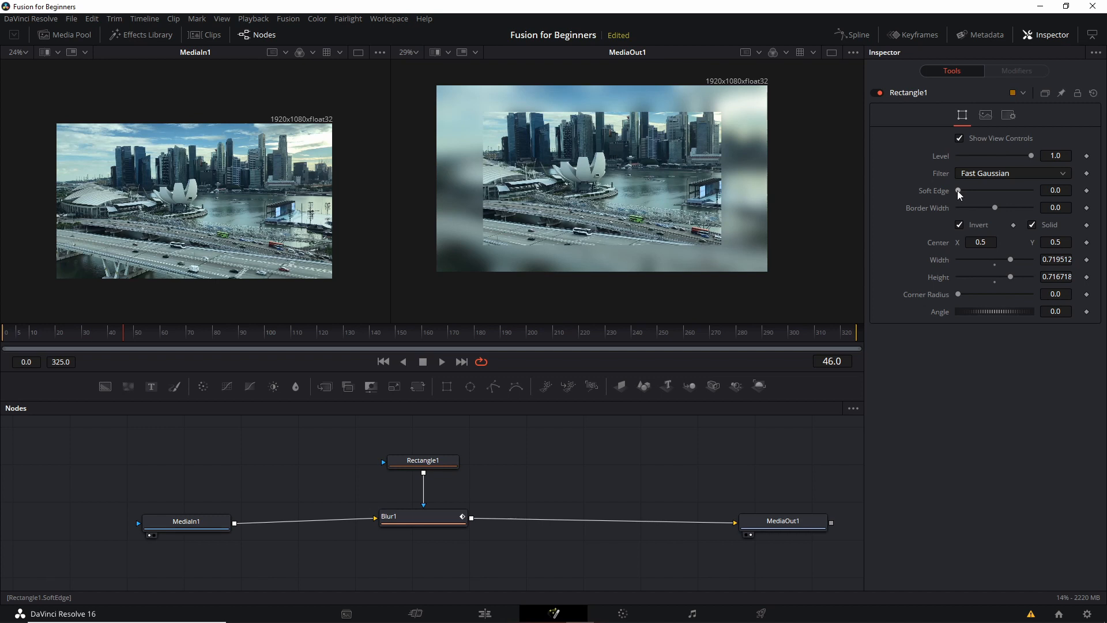
pyautogui.moveTo(959, 190); pyautogui.dragTo(974, 192)
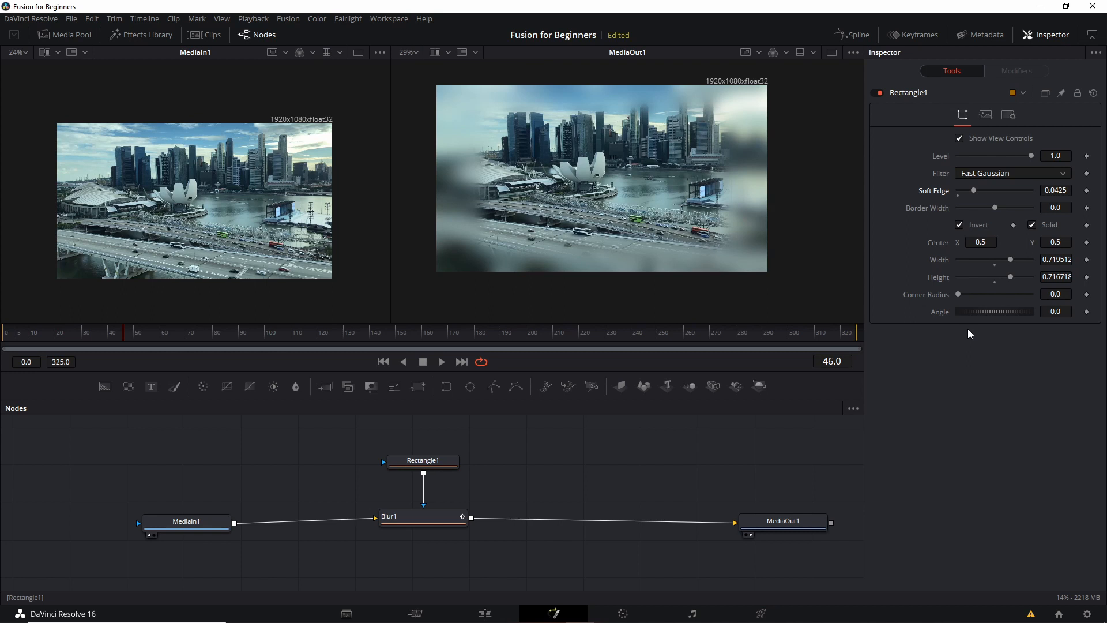
pyautogui.click(445, 469)
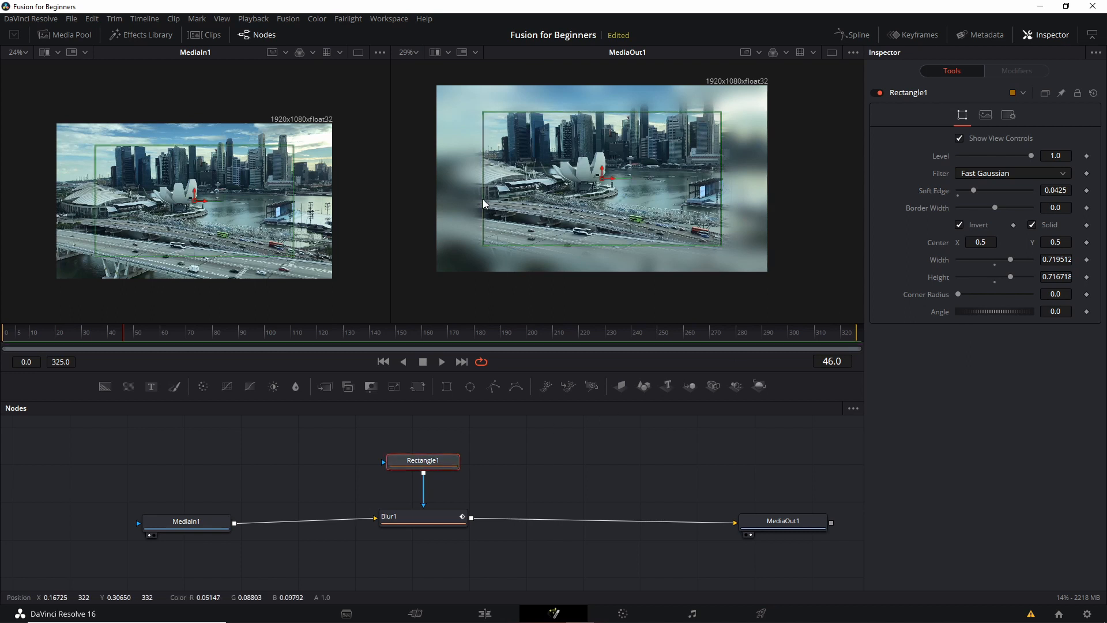
pyautogui.moveTo(483, 246); pyautogui.dragTo(476, 250)
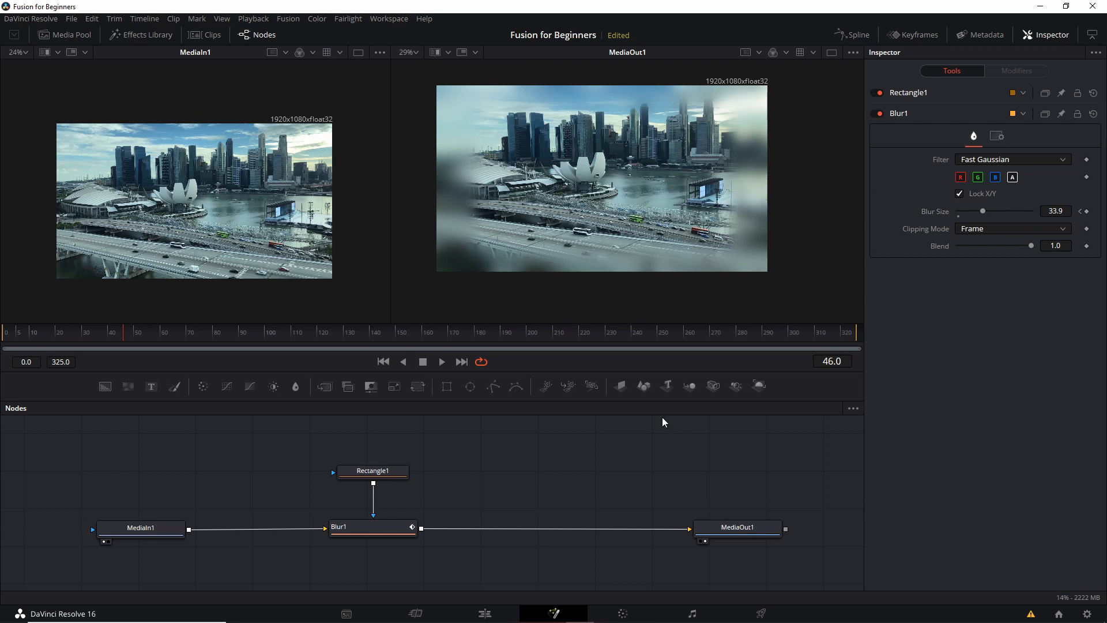
# - Add a Text 3D node without connecting it, and place it above the line between Blur1 and MediaOut1
pyautogui.click(668, 387)
pyautogui.moveTo(475, 507); pyautogui.dragTo(480, 461)
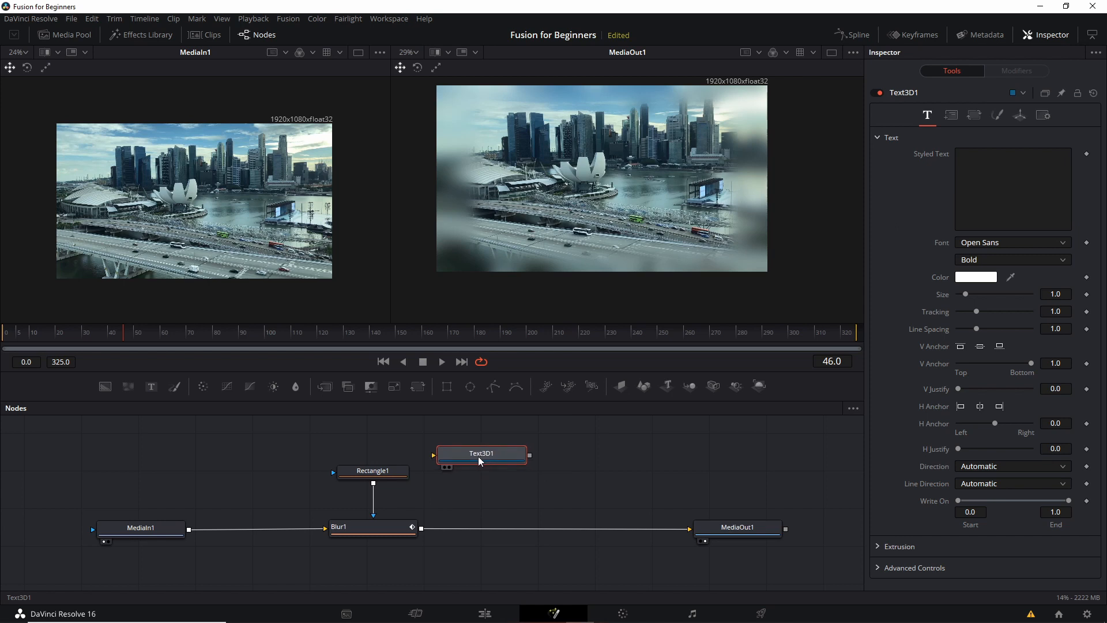
pyautogui.moveTo(114, 482); pyautogui.dragTo(781, 538)
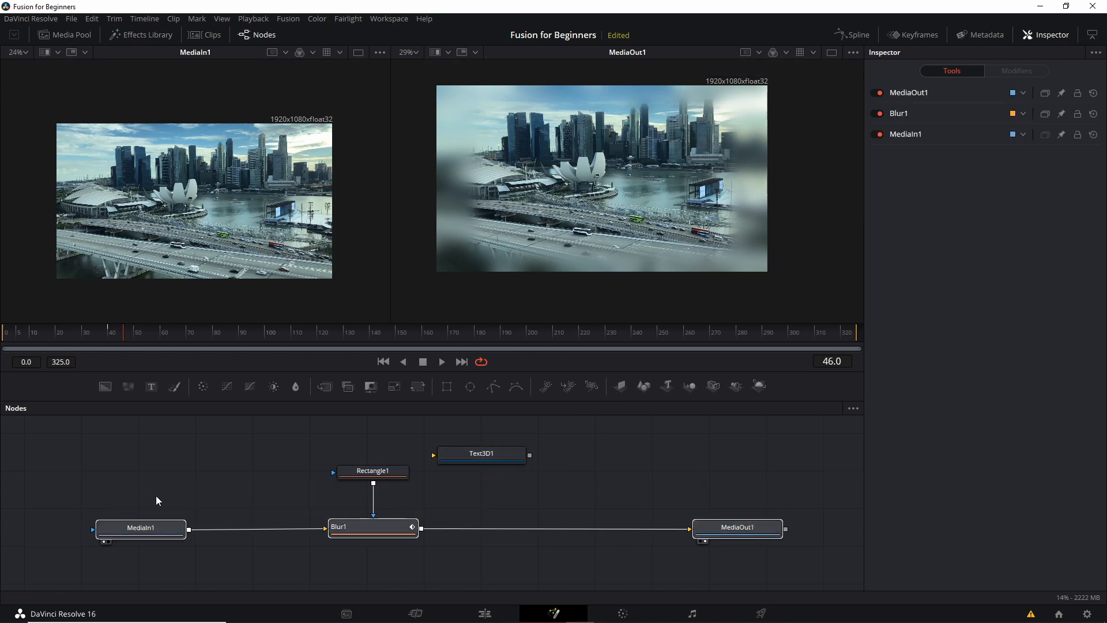
pyautogui.moveTo(156, 500); pyautogui.dragTo(704, 538)
pyautogui.click(482, 454)
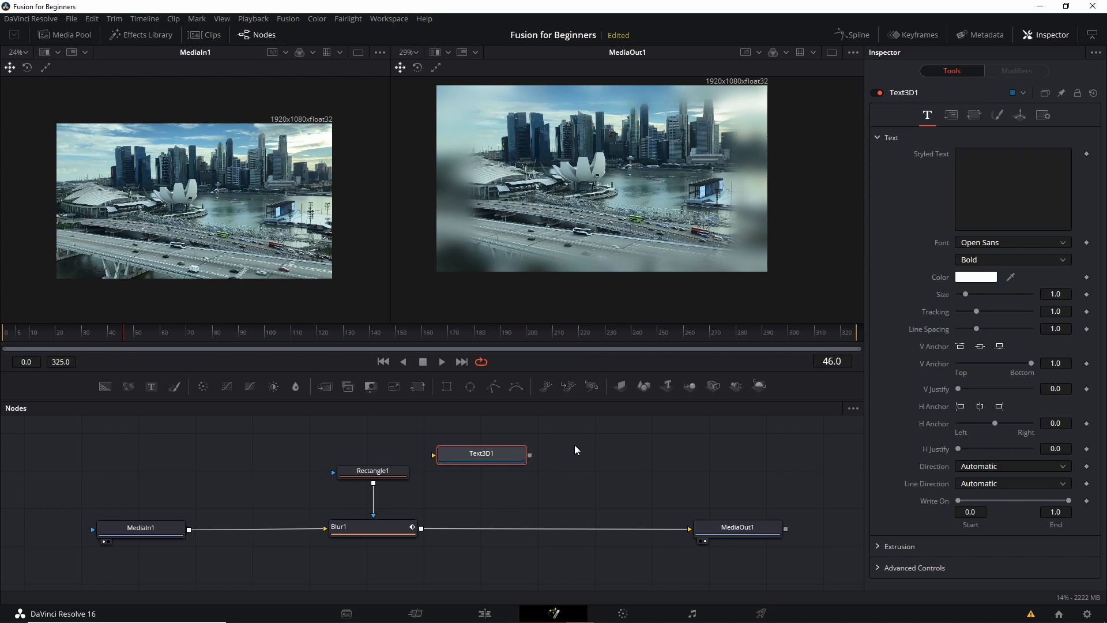
pyautogui.click(811, 558)
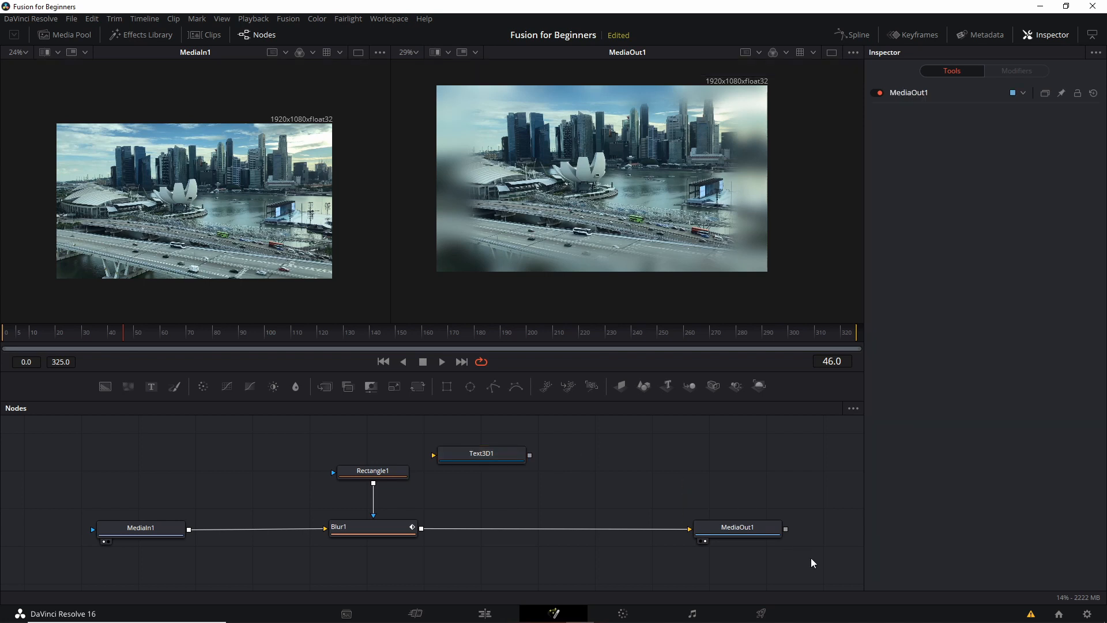
# - Add a Renderer 3D node after Text3D1, connected to its output
pyautogui.moveTo(756, 543); pyautogui.dragTo(686, 514)
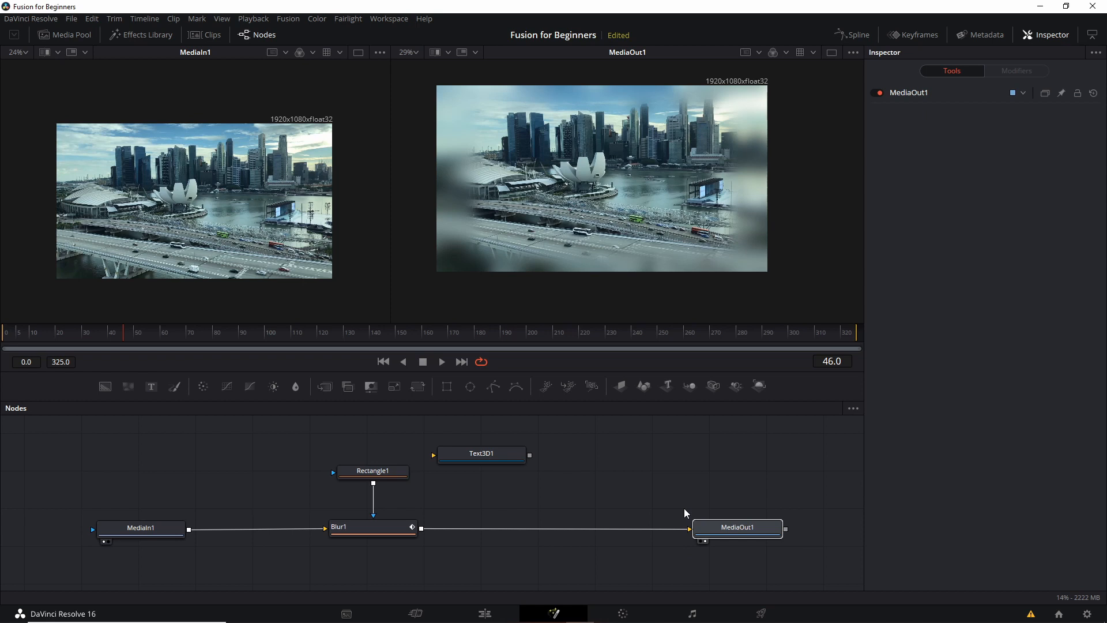
pyautogui.click(492, 459)
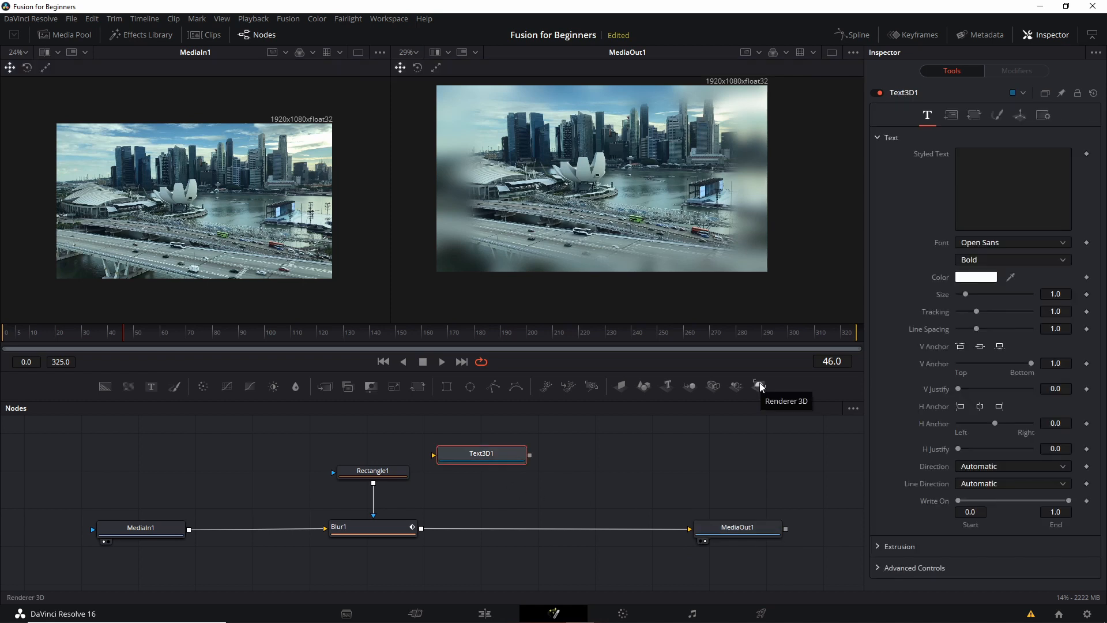
pyautogui.click(760, 386)
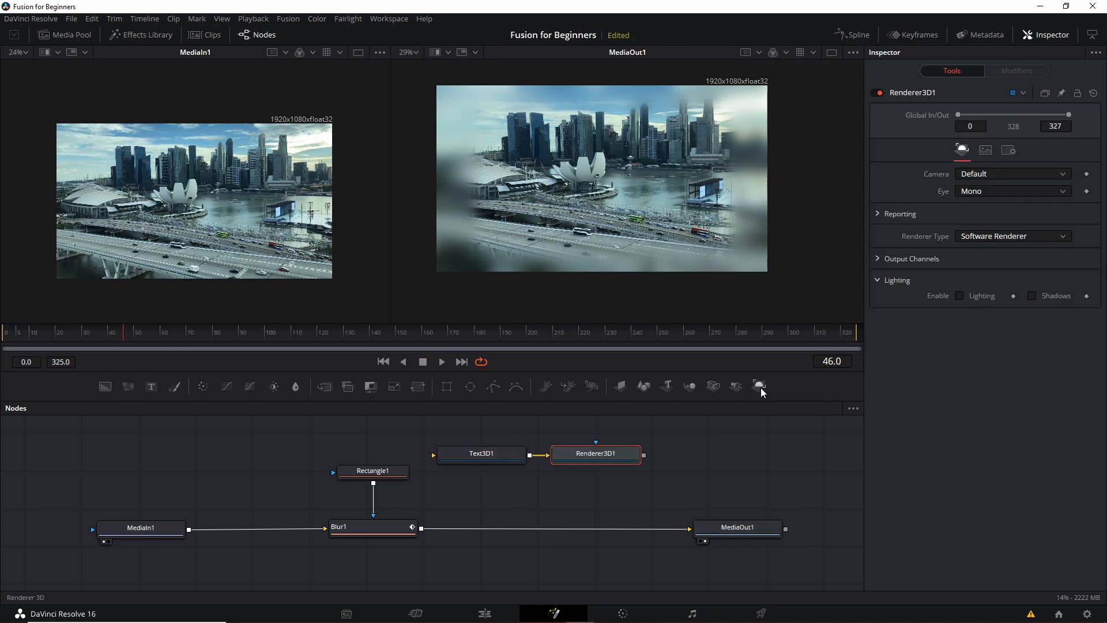
# - Compare the two separate node branches by selecting Text3D1 with Renderer3D1, and MediaIn1 with Blur1 and Rectangle1
pyautogui.moveTo(485, 438); pyautogui.dragTo(557, 455)
pyautogui.click(609, 475)
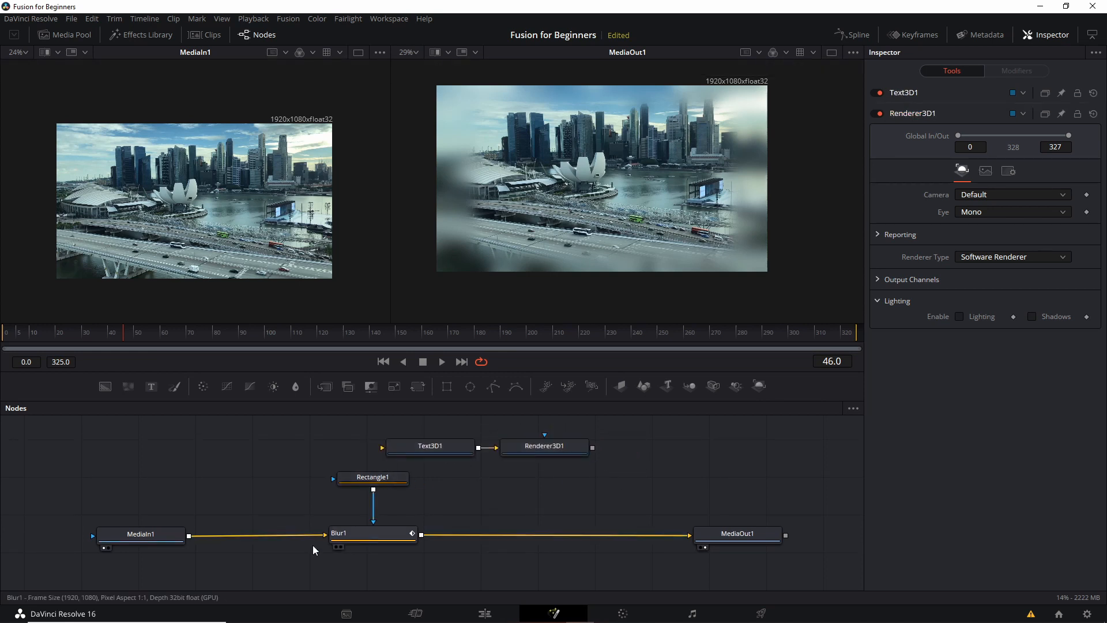
pyautogui.moveTo(123, 466); pyautogui.dragTo(407, 555)
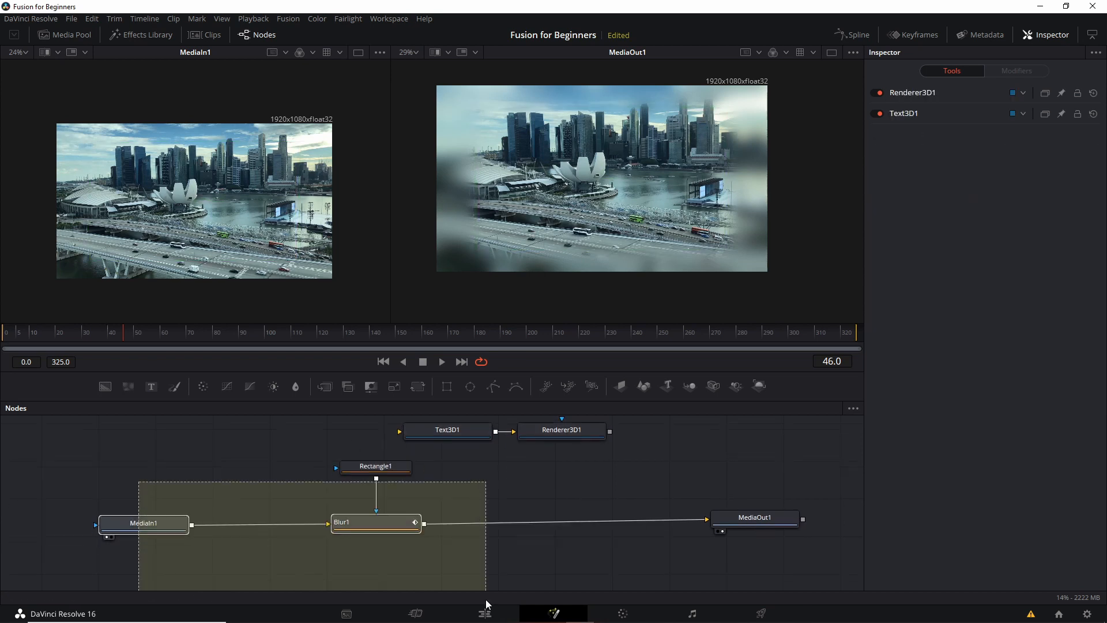
pyautogui.moveTo(485, 589); pyautogui.dragTo(483, 588)
pyautogui.moveTo(102, 462); pyautogui.dragTo(479, 548)
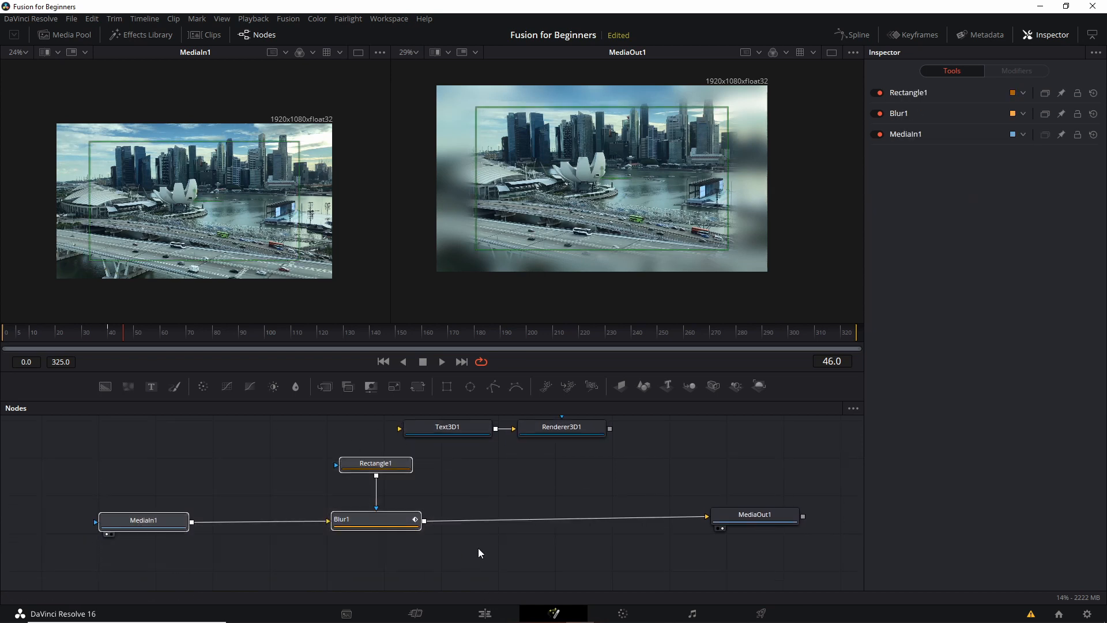
pyautogui.moveTo(606, 483); pyautogui.dragTo(580, 504)
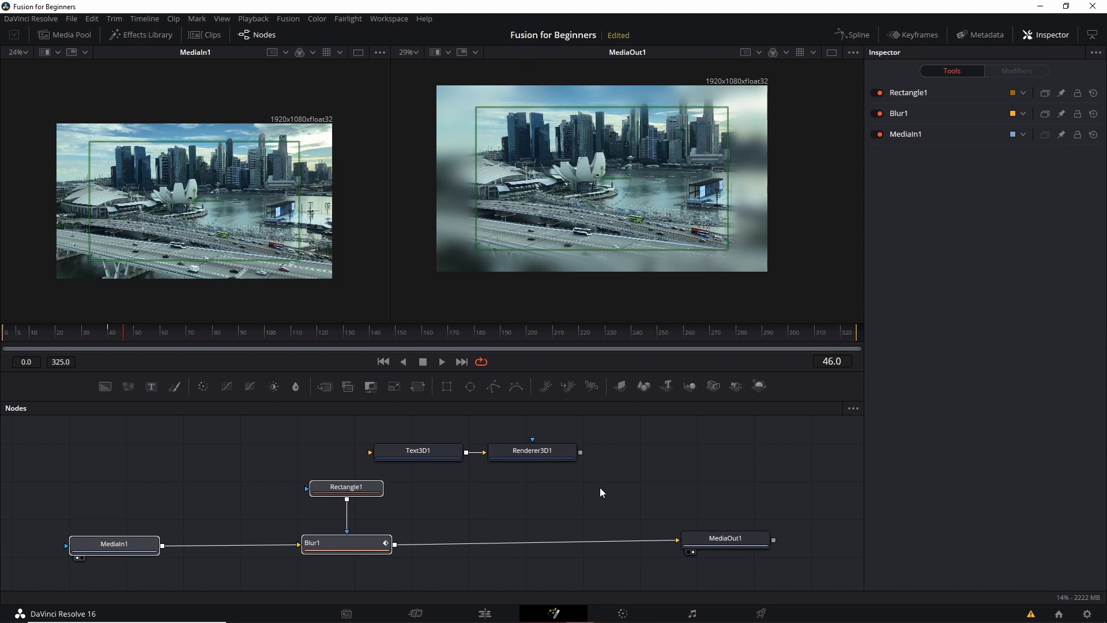
pyautogui.moveTo(618, 470); pyautogui.dragTo(415, 440)
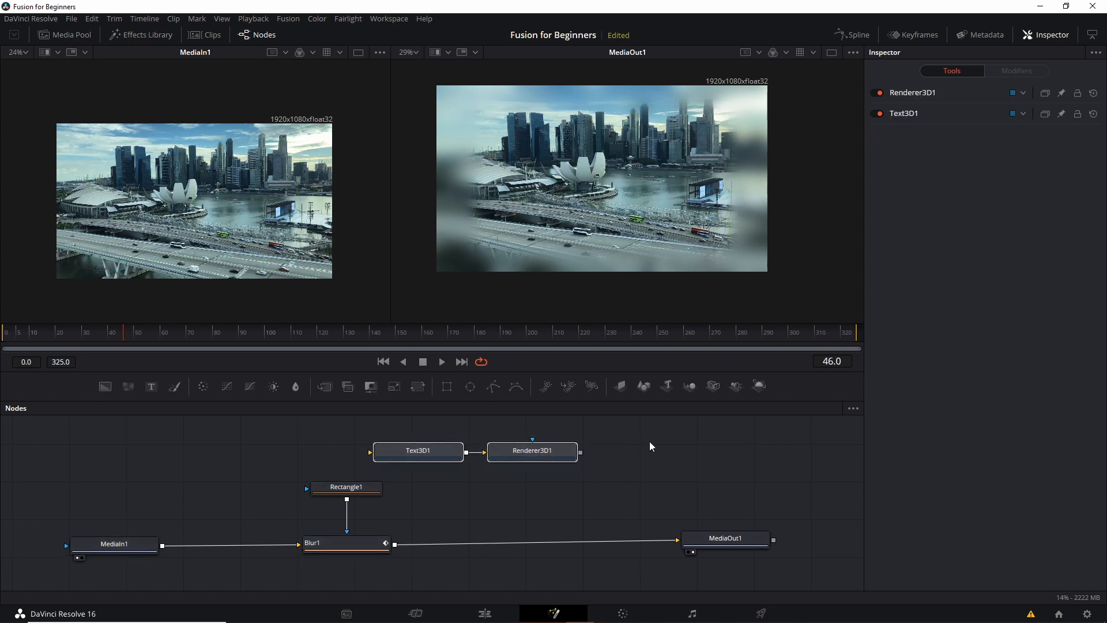
pyautogui.click(618, 467)
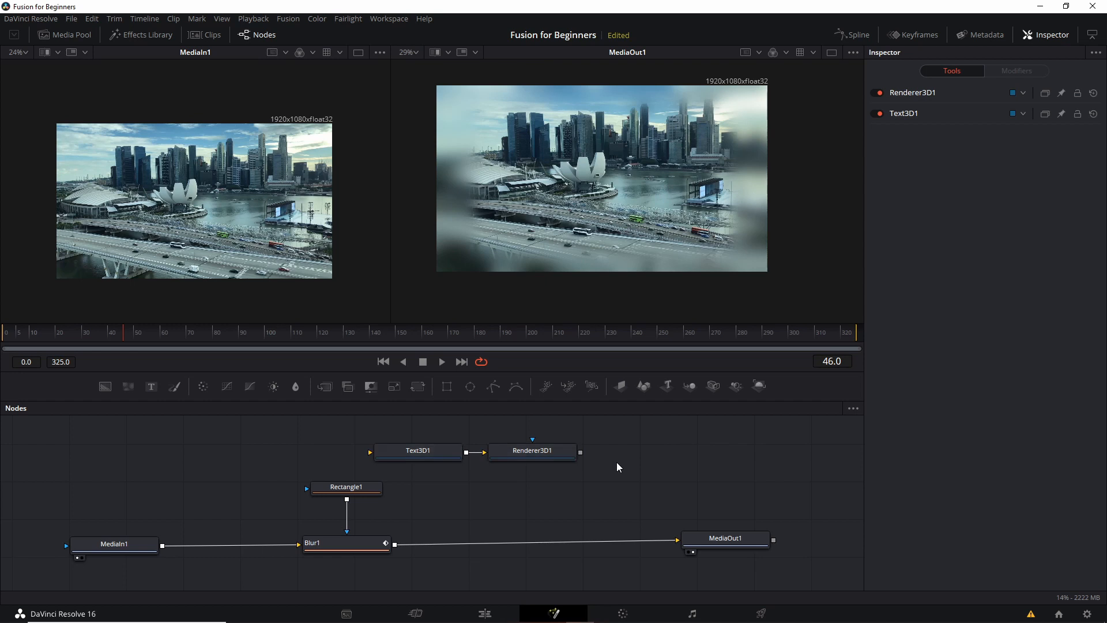
# - Add a Merge node without connecting it, and place it just above the line between Blur1 and MediaOut1
pyautogui.rightClick(610, 458)
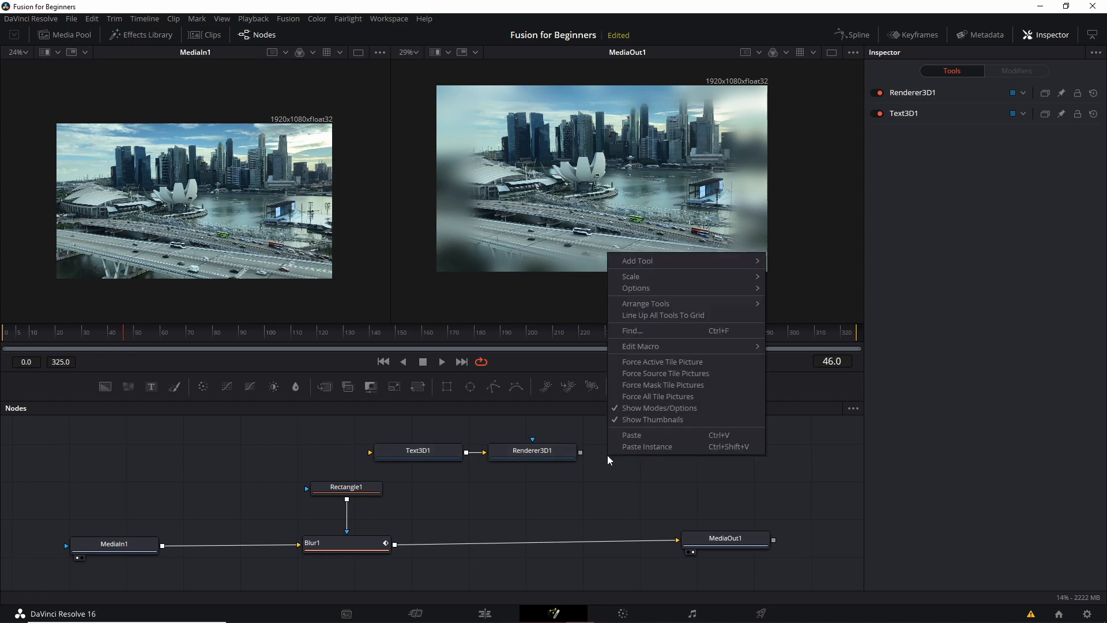
pyautogui.moveTo(694, 271)
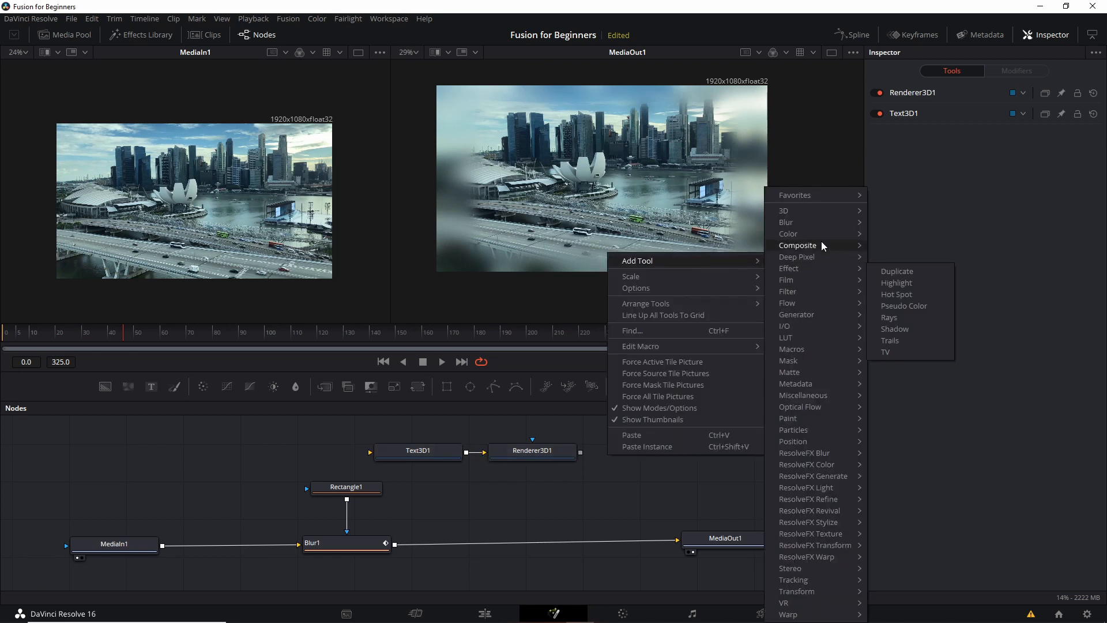
pyautogui.moveTo(824, 246)
pyautogui.click(894, 259)
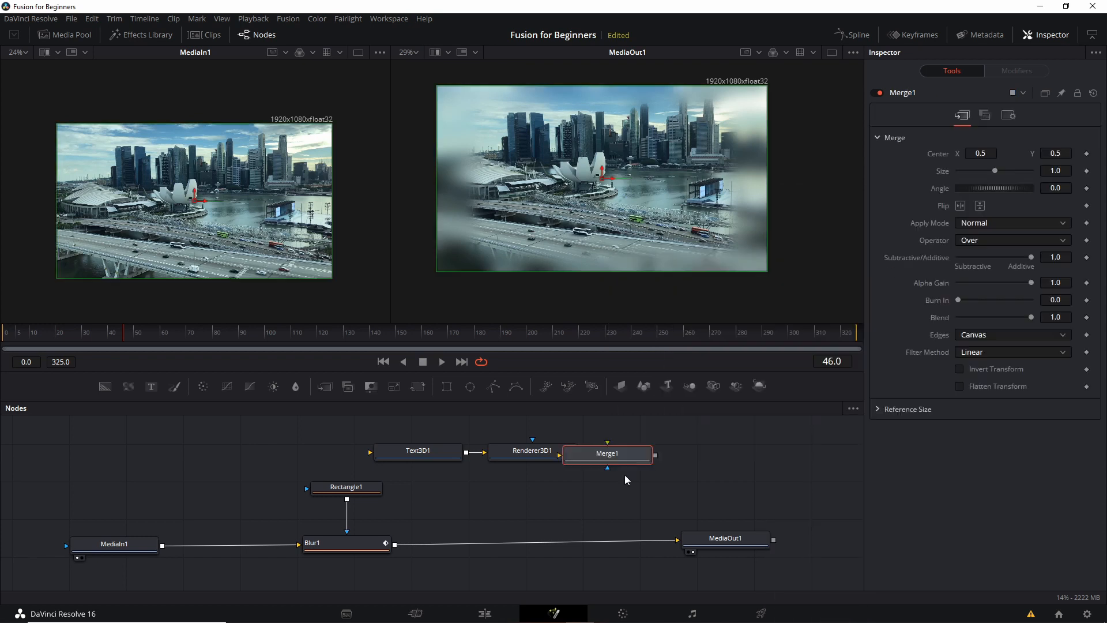
pyautogui.moveTo(666, 489); pyautogui.dragTo(655, 512)
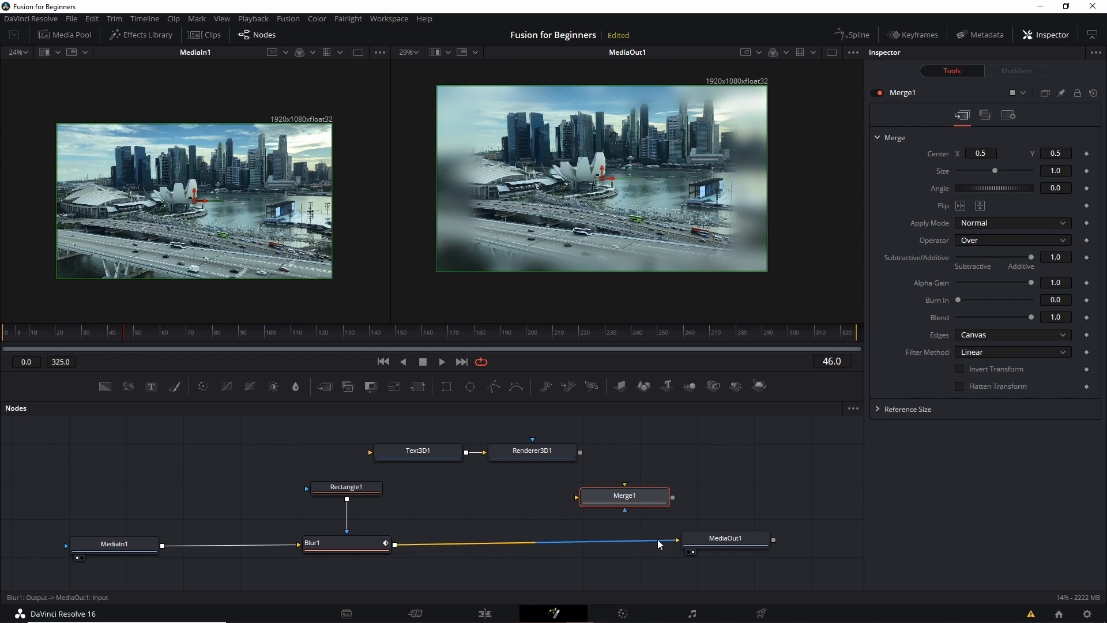
pyautogui.moveTo(664, 542); pyautogui.dragTo(658, 545)
pyautogui.moveTo(649, 504); pyautogui.dragTo(641, 512)
# - Connect Blur1 to Merge1's background input and Renderer3D1 to its foreground input, and show Merge1 in the output viewer
pyautogui.moveTo(394, 545); pyautogui.dragTo(571, 508)
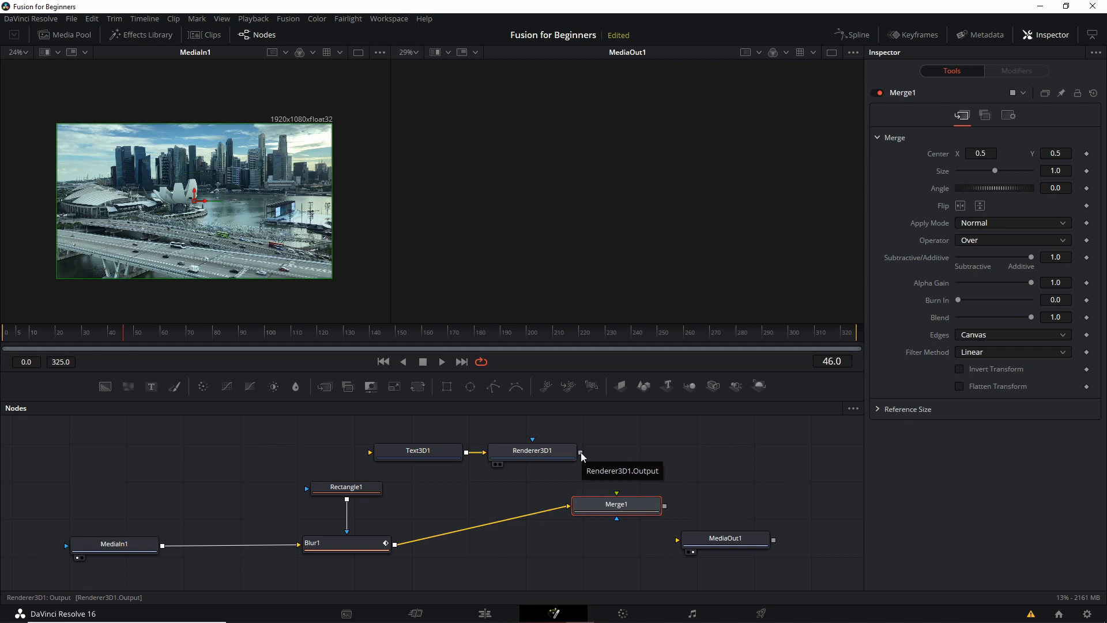
pyautogui.moveTo(581, 455); pyautogui.dragTo(619, 496)
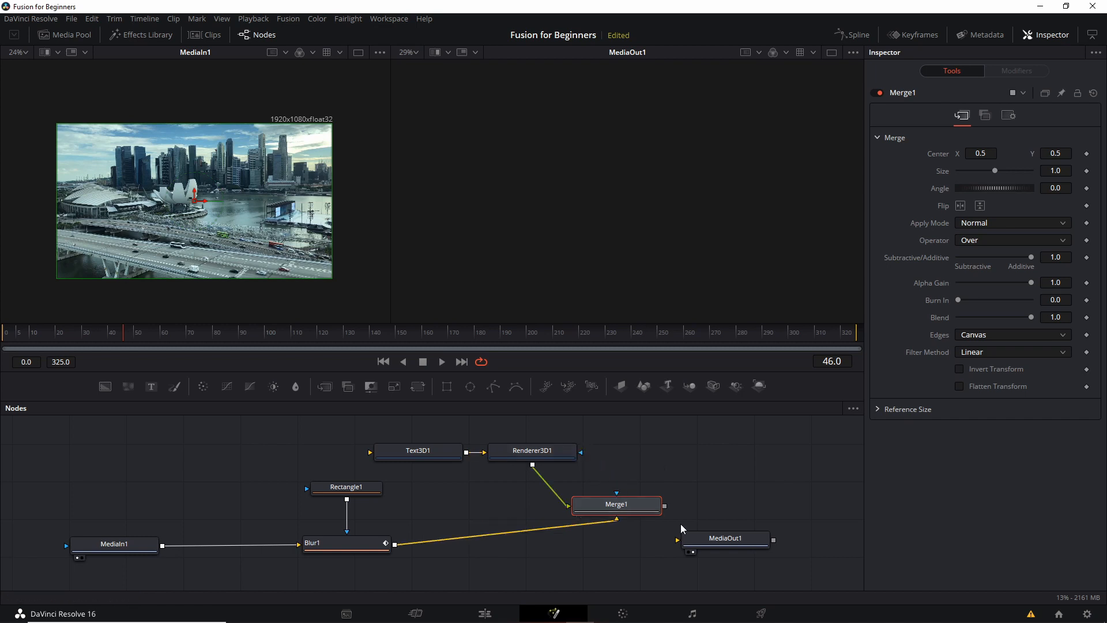
pyautogui.moveTo(717, 545); pyautogui.dragTo(743, 542)
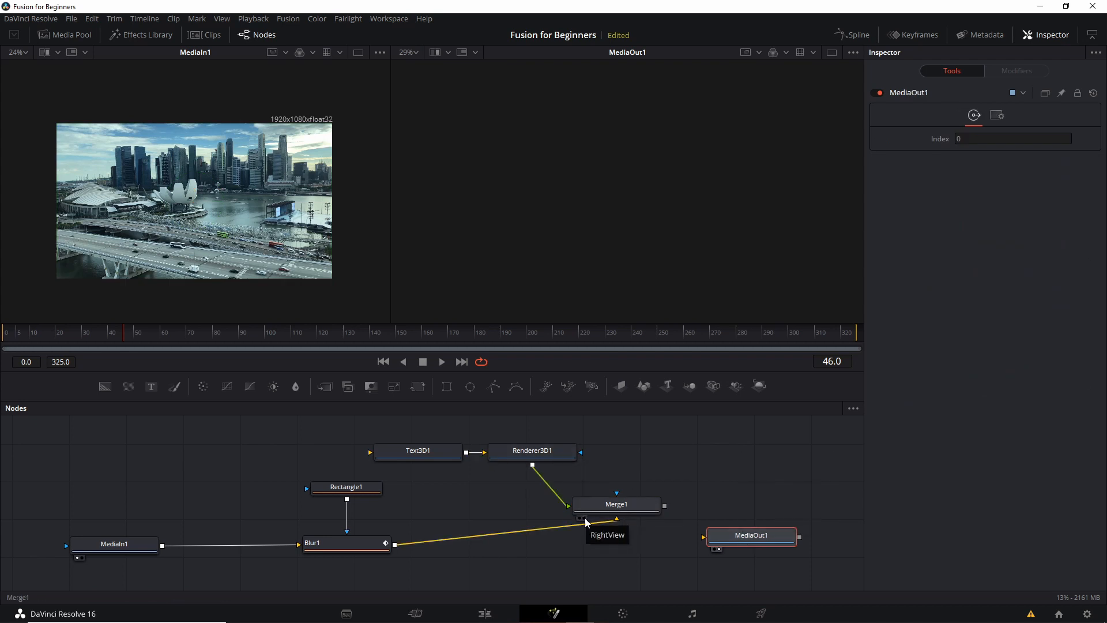
pyautogui.click(585, 519)
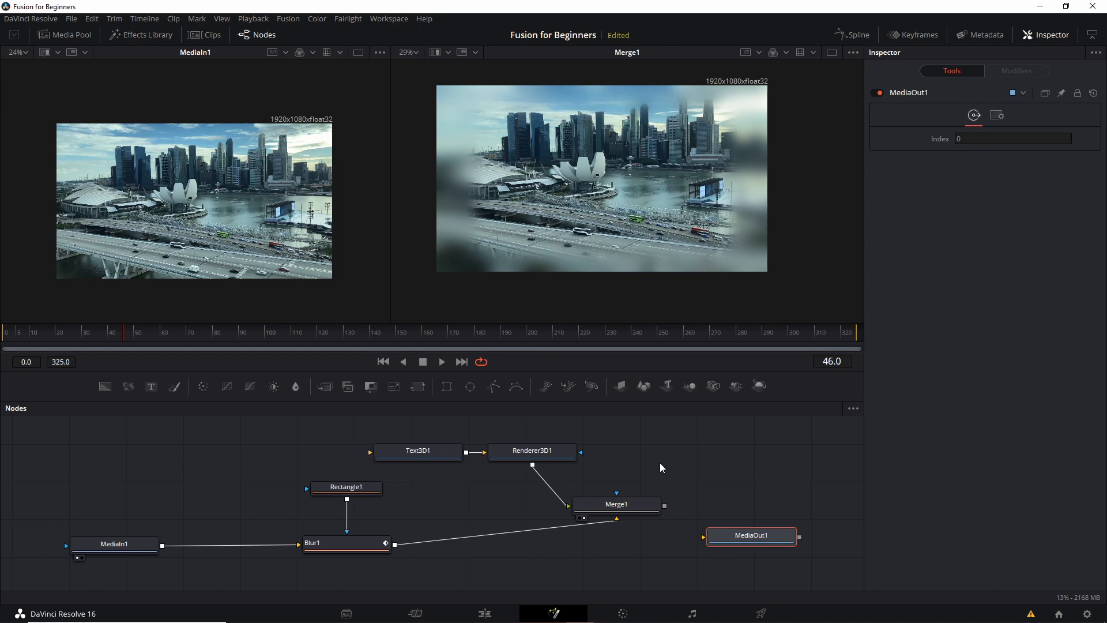
# - Set the styled text of Text3D1 to "Tutorial"
pyautogui.click(446, 455)
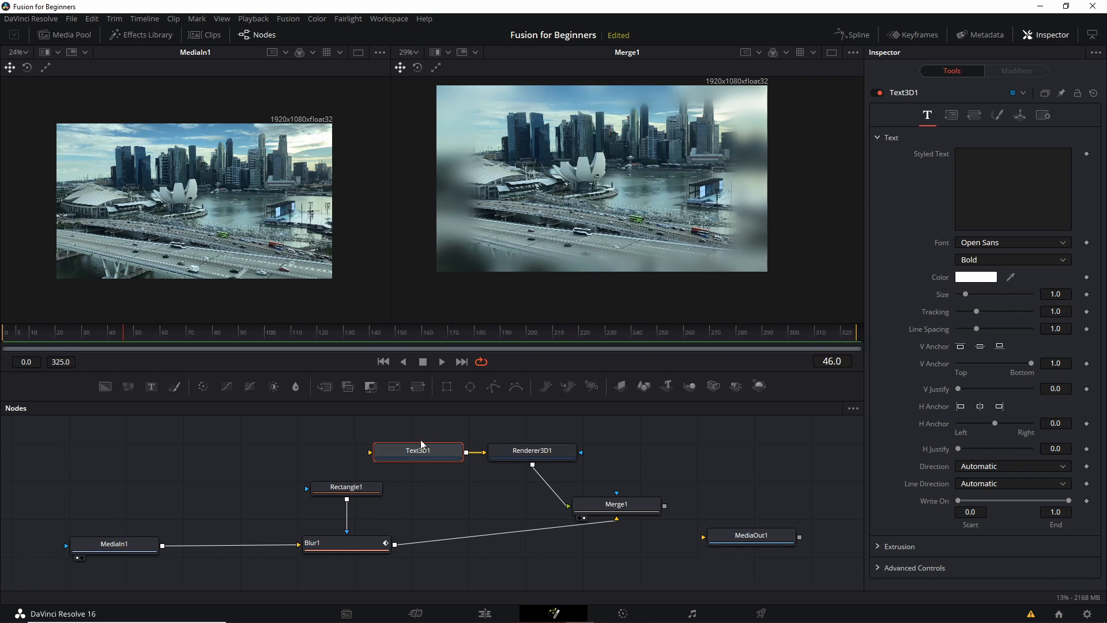
pyautogui.click(1007, 201)
pyautogui.write('Tutorial')
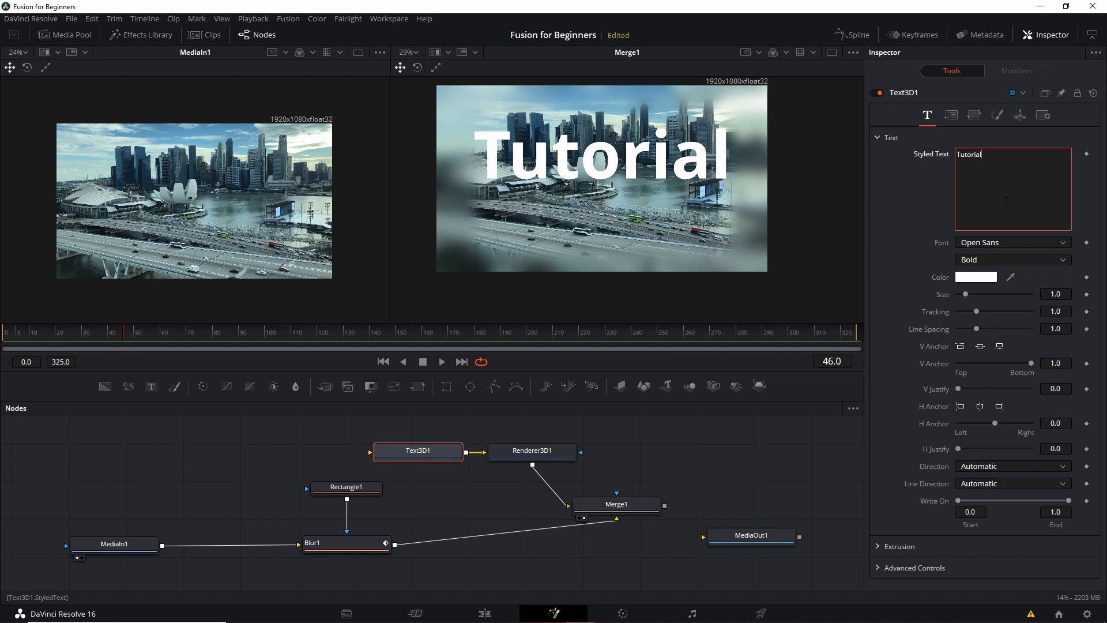
# - Move Merge1 slightly down and connect its output to MediaOut1
pyautogui.moveTo(653, 508); pyautogui.dragTo(648, 521)
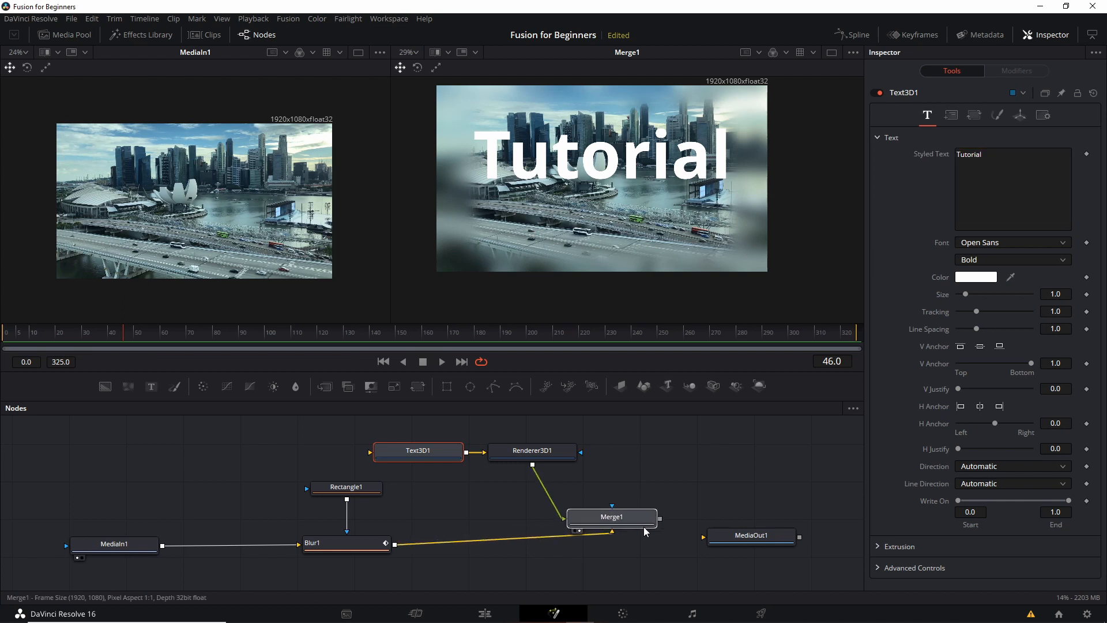
pyautogui.click(673, 522)
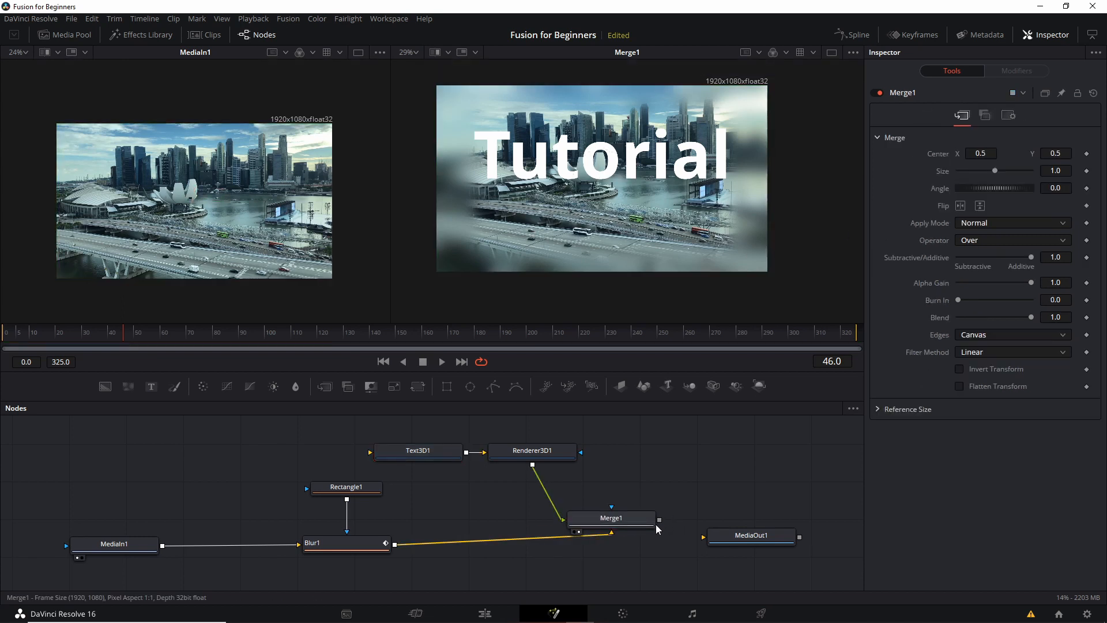
pyautogui.moveTo(661, 522); pyautogui.dragTo(734, 536)
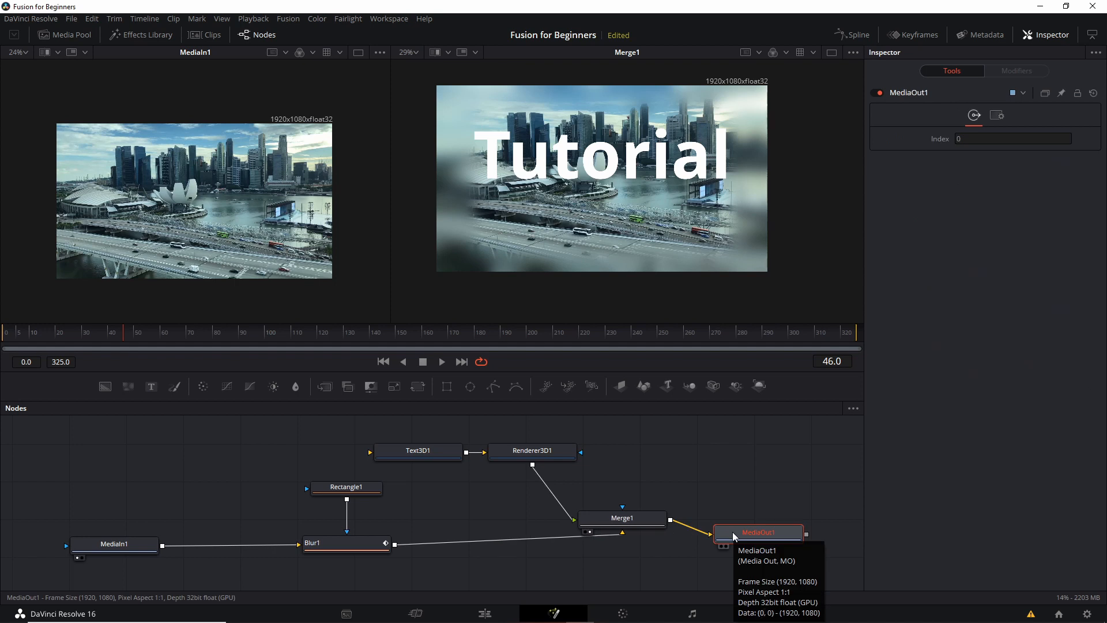
pyautogui.moveTo(590, 488); pyautogui.dragTo(596, 488)
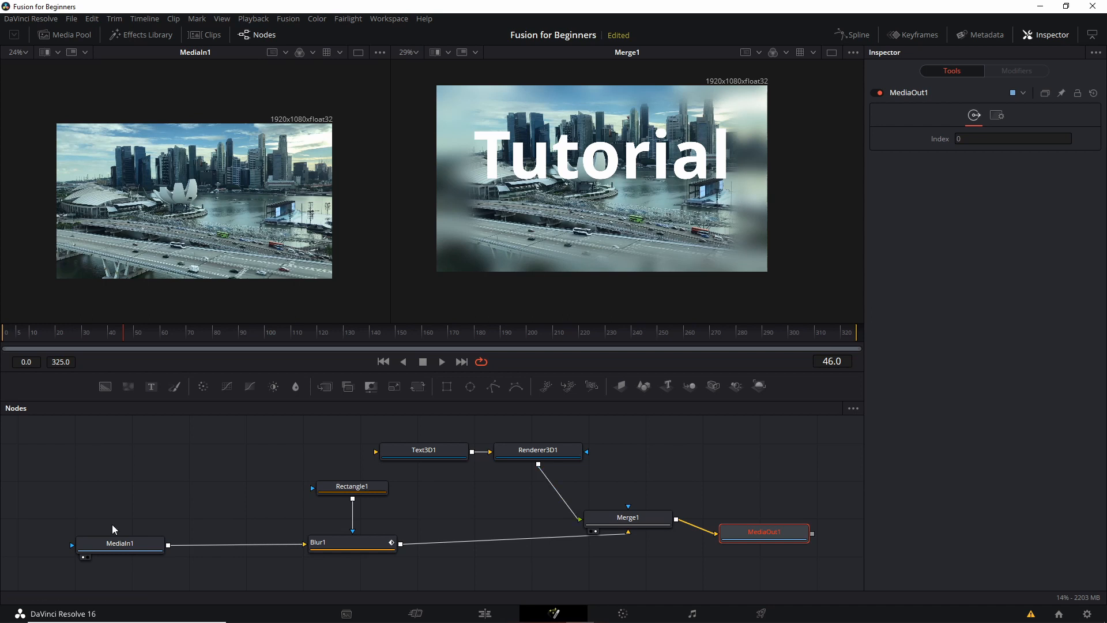
pyautogui.click(119, 542)
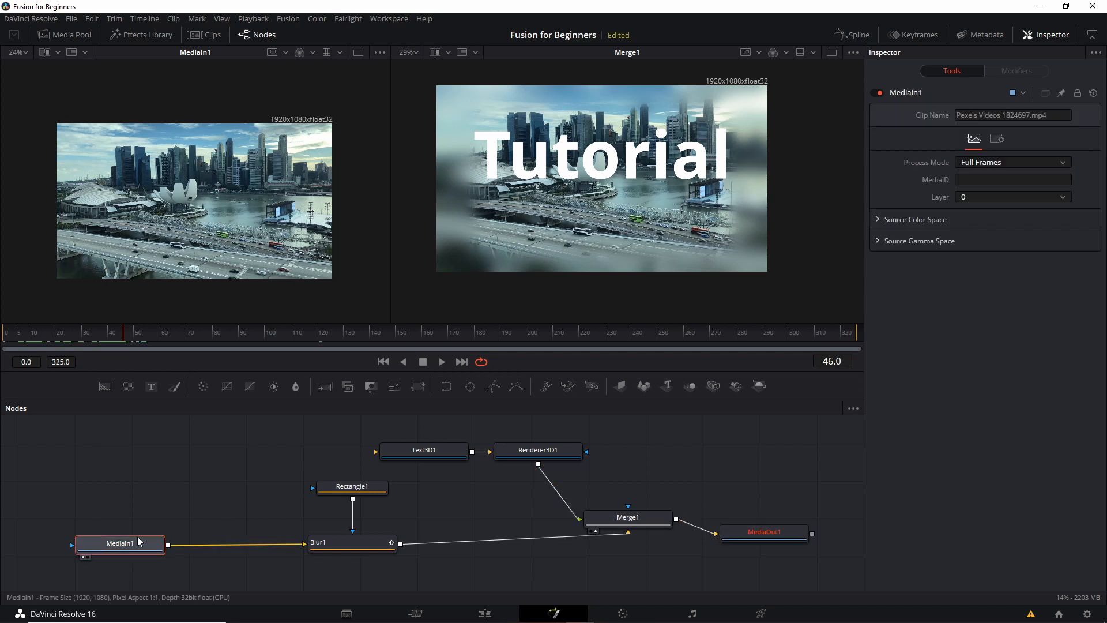
pyautogui.click(367, 552)
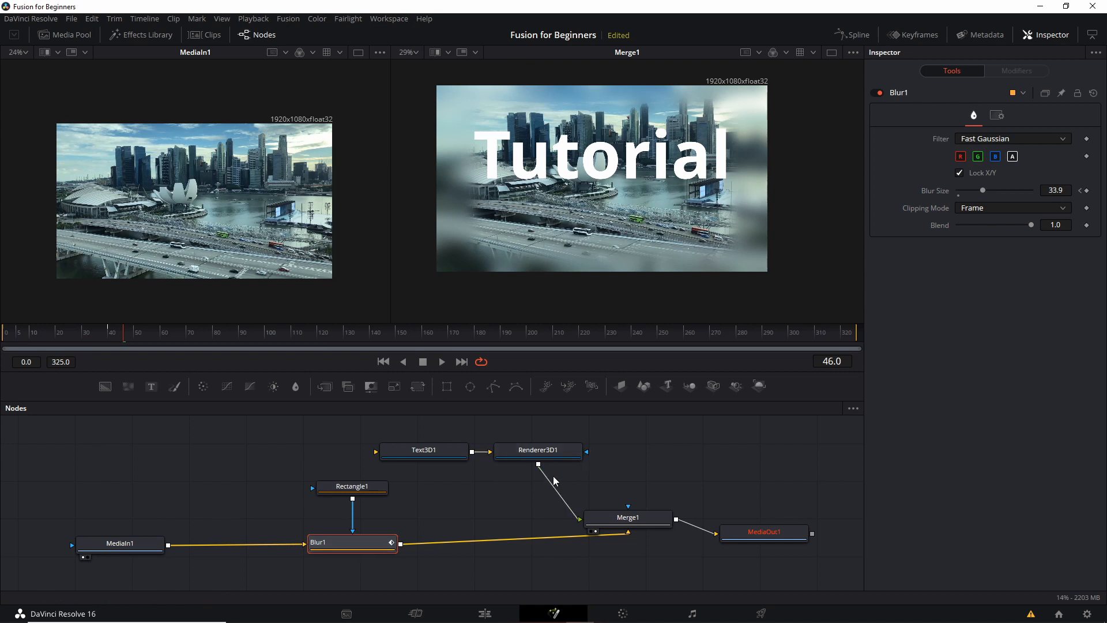
# - Move Text3D1 and Renderer3D1 a little farther above the main chain and combine the two nodes into a group
pyautogui.moveTo(590, 475); pyautogui.dragTo(444, 430)
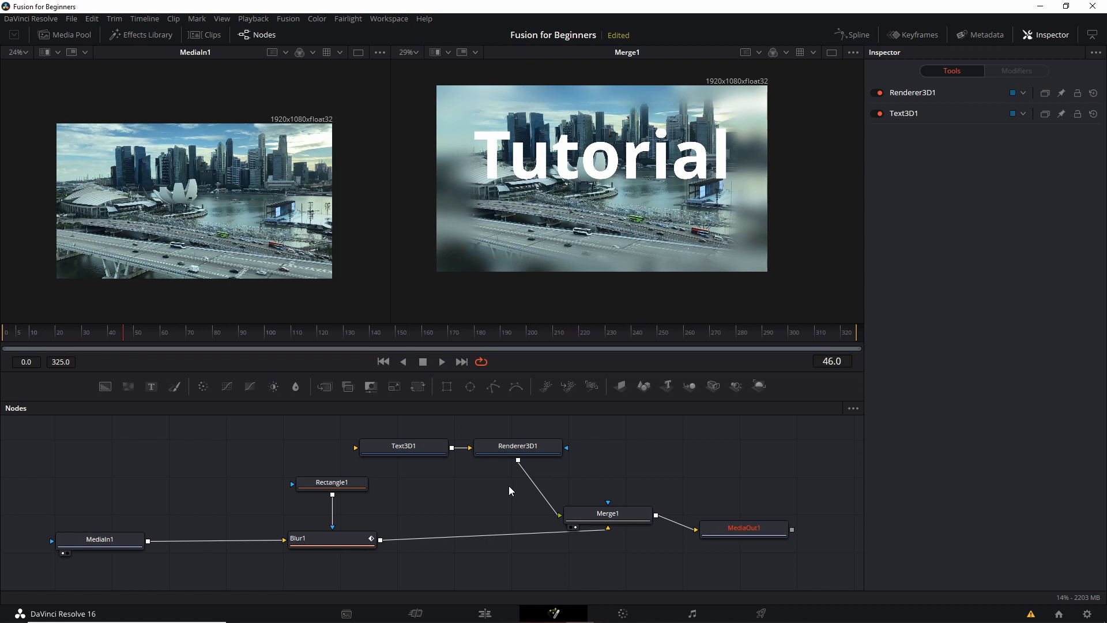
pyautogui.scroll(2, 481, 519)
pyautogui.moveTo(423, 454); pyautogui.dragTo(558, 456)
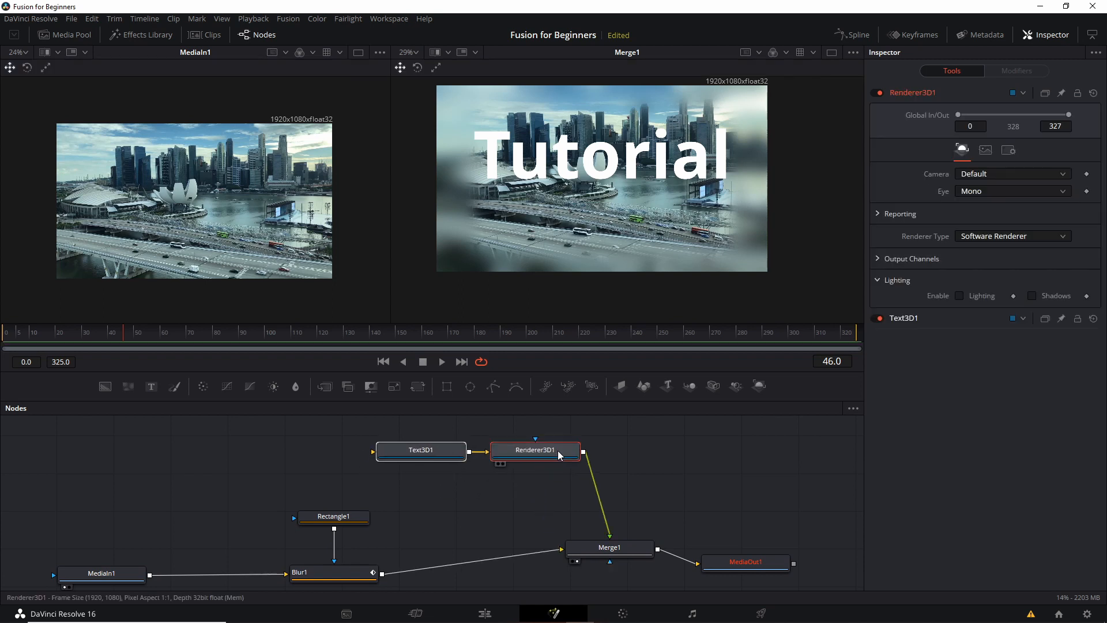
pyautogui.rightClick(522, 453)
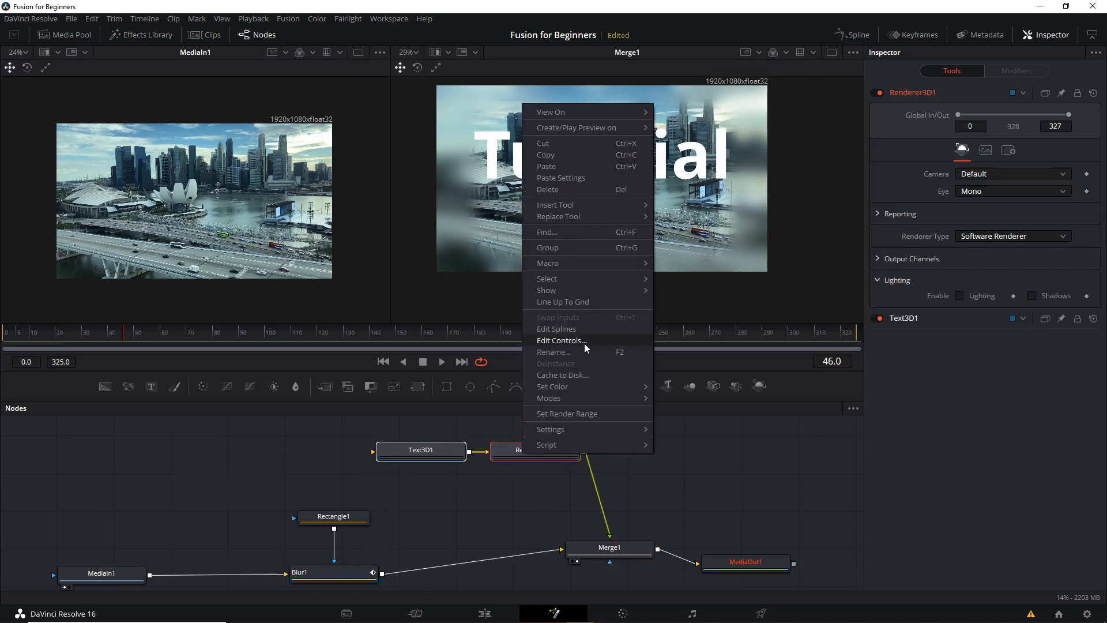
pyautogui.click(594, 247)
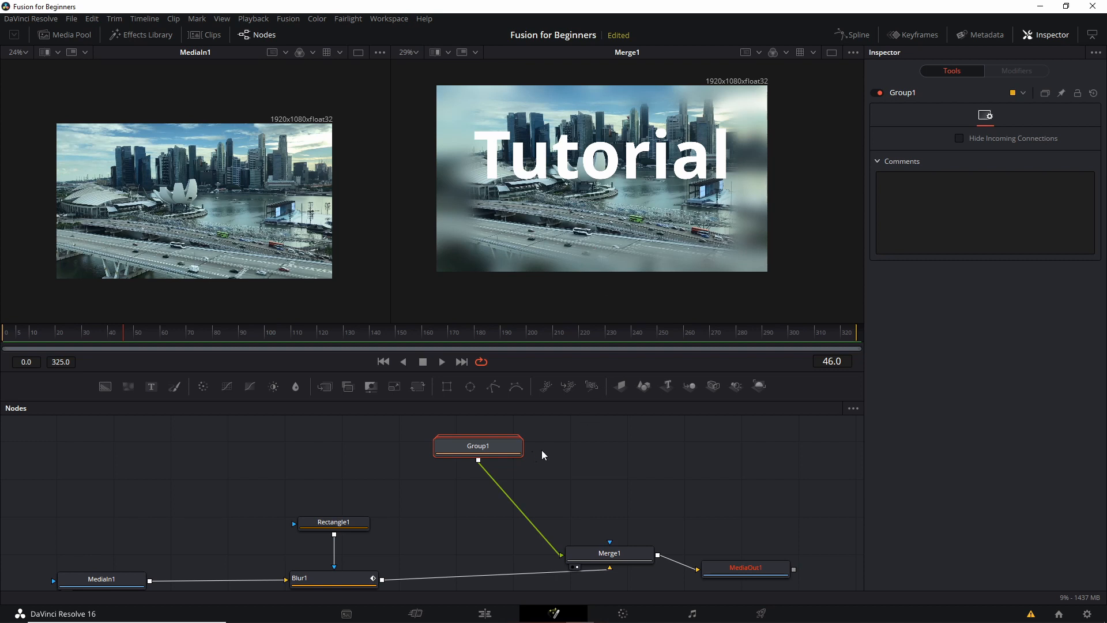
# - Rename the new node group to TextEffect
pyautogui.press('F2')
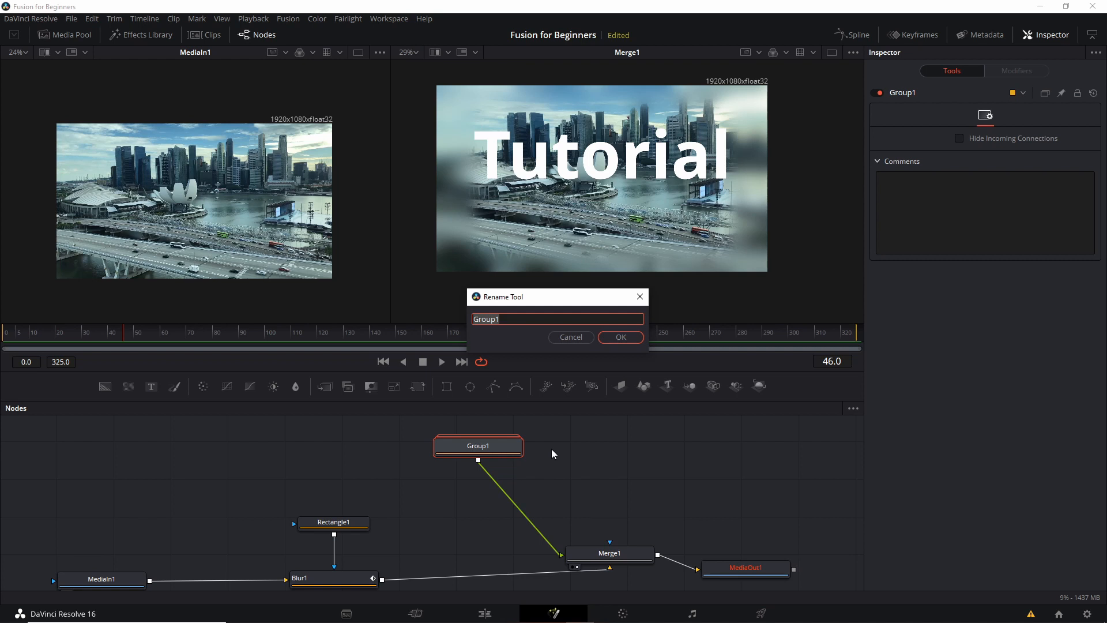
pyautogui.write('TextEffect')
pyautogui.press('Return')
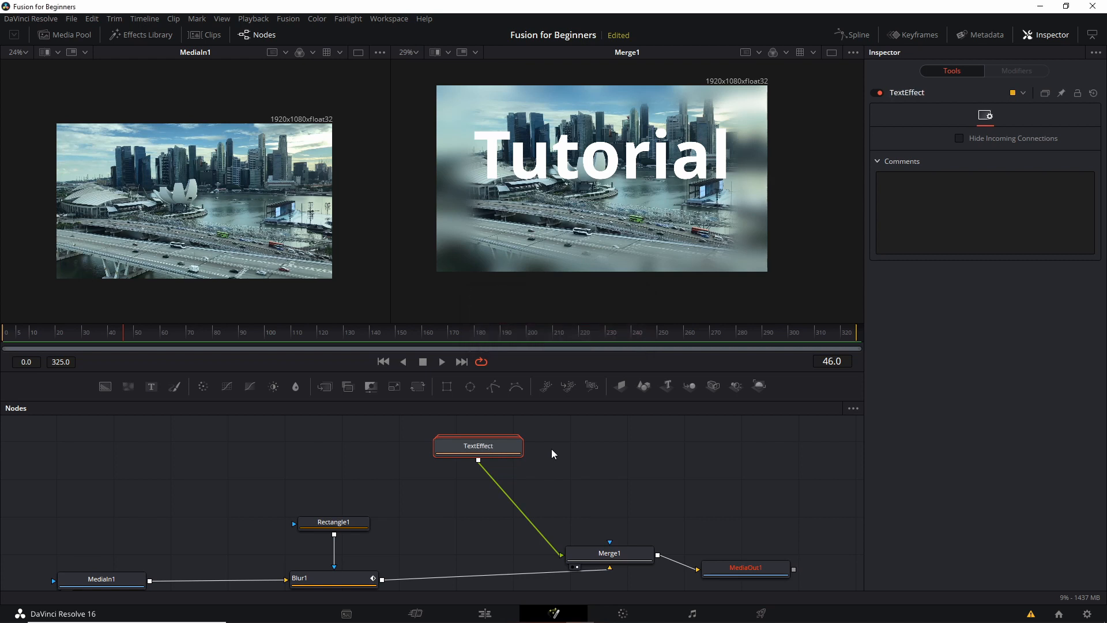
# - Expand the TextEffect group to reveal its nodes and move the open group slightly up and away from Rectangle1
pyautogui.moveTo(551, 450); pyautogui.dragTo(563, 435)
pyautogui.doubleClick(518, 438)
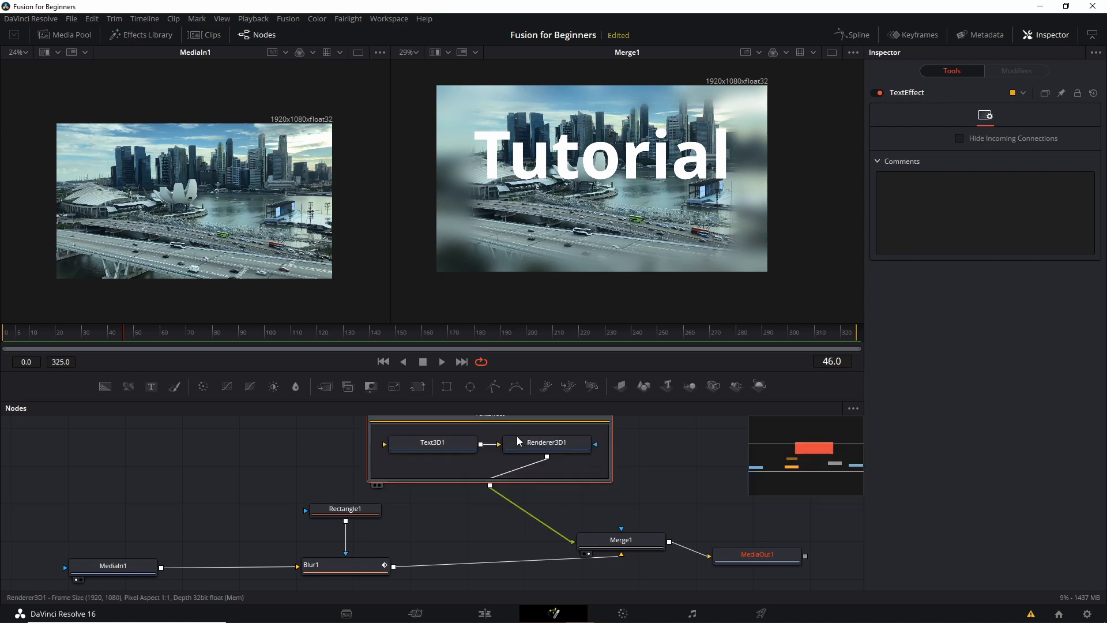
pyautogui.moveTo(624, 454); pyautogui.dragTo(611, 494)
pyautogui.moveTo(545, 453); pyautogui.dragTo(515, 435)
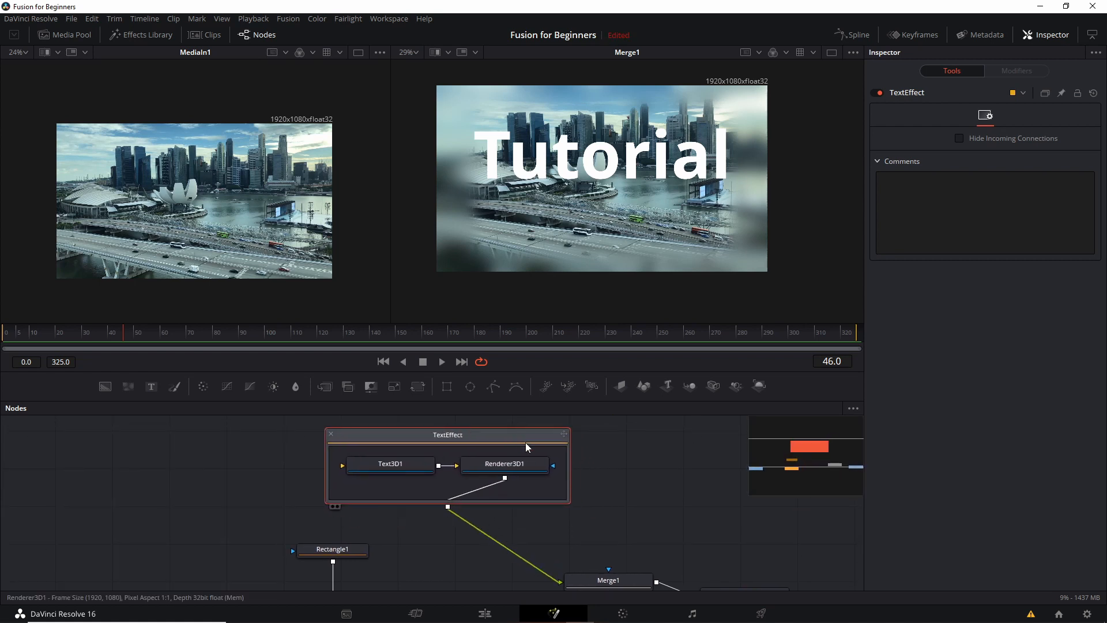
pyautogui.scroll(-1, 608, 490)
pyautogui.moveTo(607, 490); pyautogui.dragTo(612, 524)
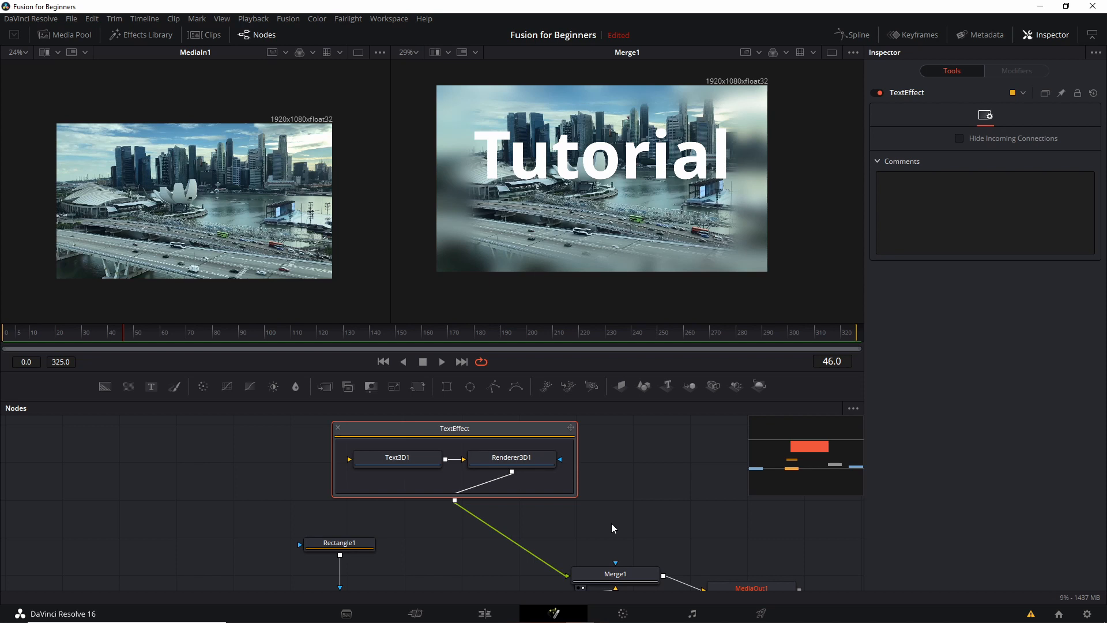
pyautogui.scroll(-3, 616, 520)
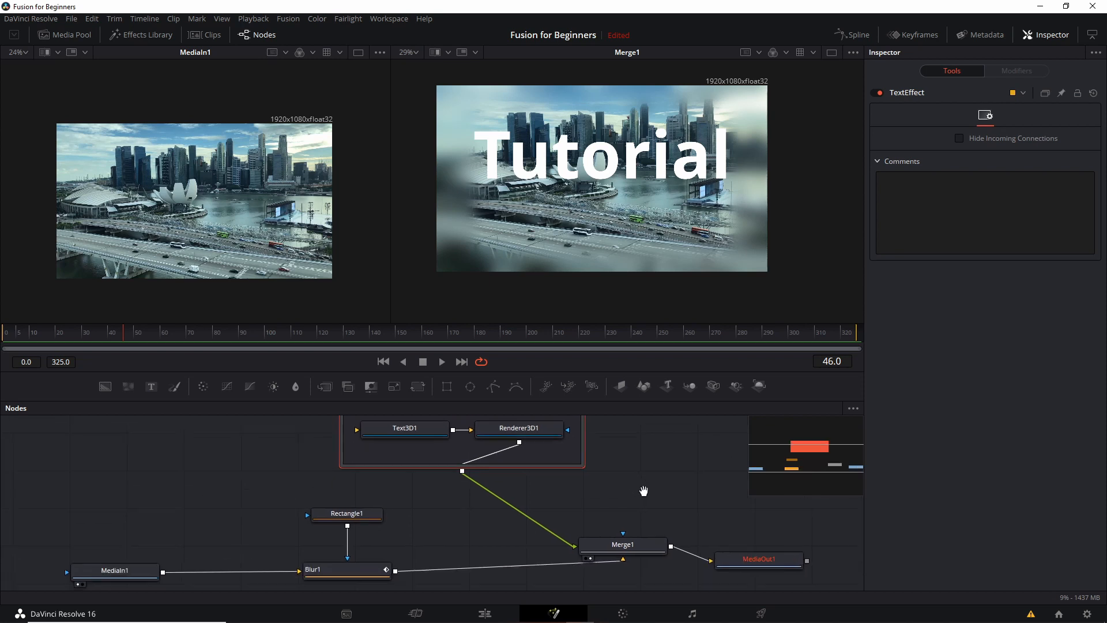
# - Combine the MediaIn1, Rectangle1 and Blur1 nodes into a single group
pyautogui.moveTo(79, 457); pyautogui.dragTo(364, 551)
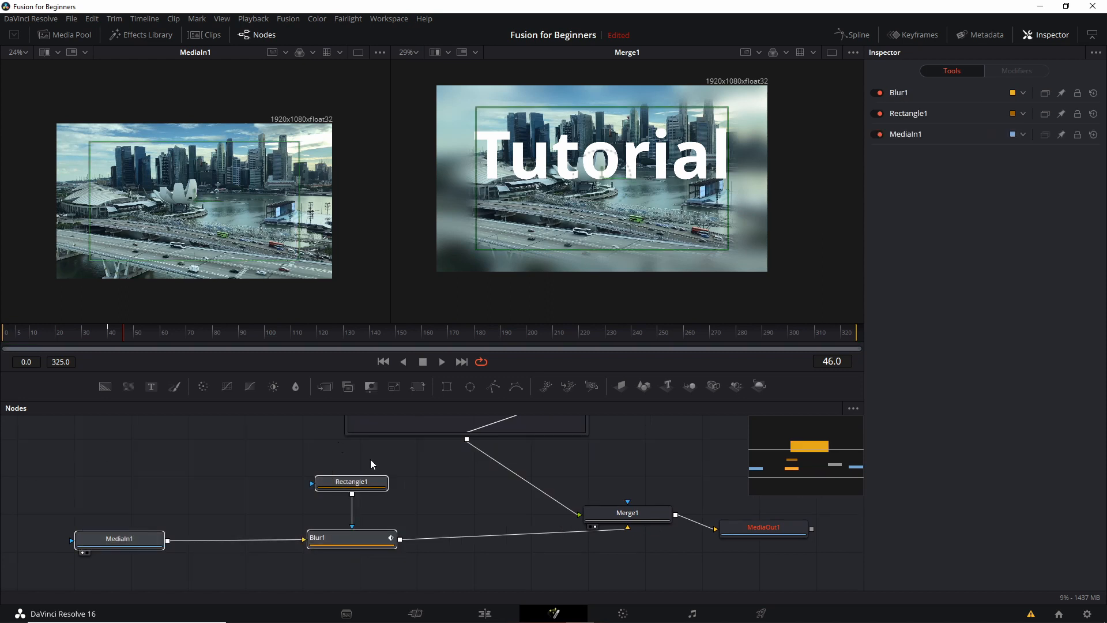
pyautogui.rightClick(348, 480)
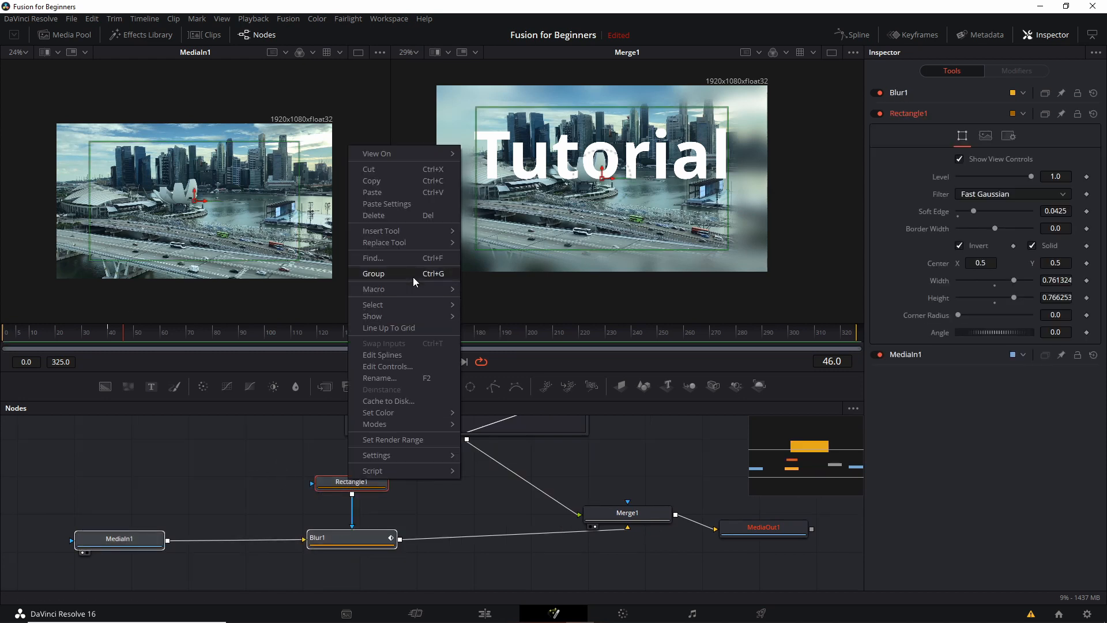
pyautogui.click(444, 276)
pyautogui.moveTo(215, 480); pyautogui.dragTo(210, 525)
# - Rename the new footage group to EditedVideoClip
pyautogui.press('F2')
pyautogui.write('Edit')
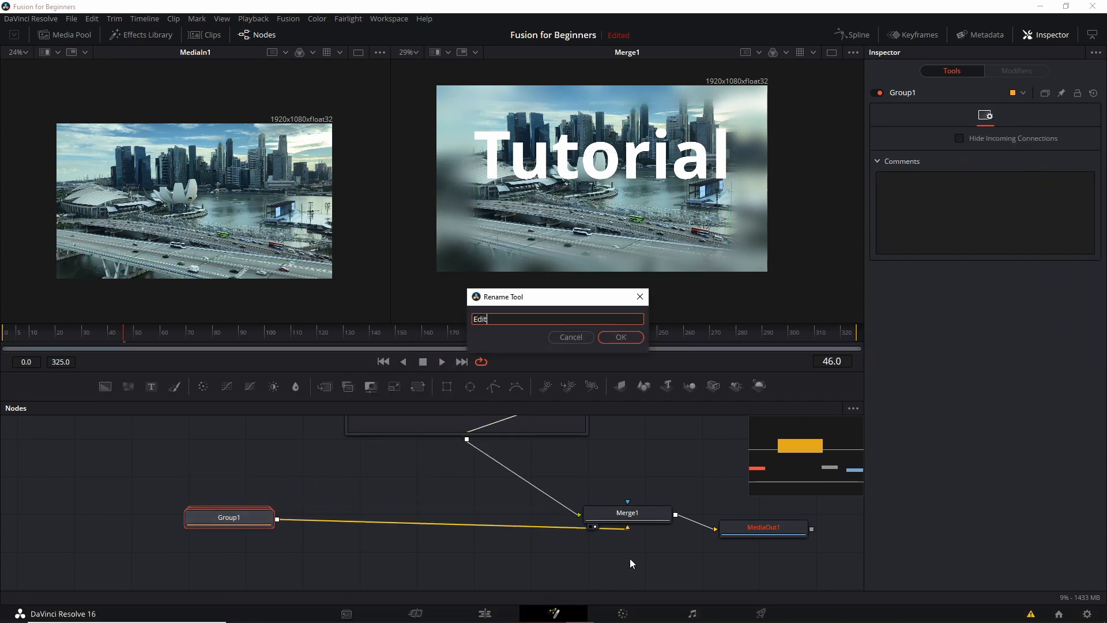
pyautogui.write('edVideoClip')
pyautogui.press('Return')
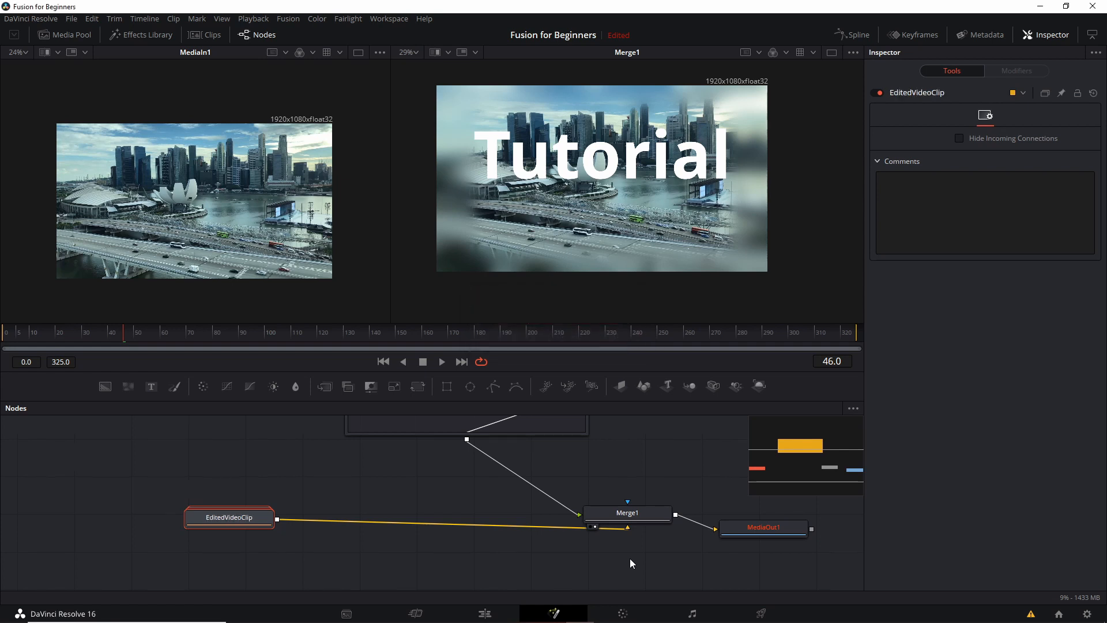
# - Collapse the expanded TextEffect group back into a single node
pyautogui.scroll(3, 630, 558)
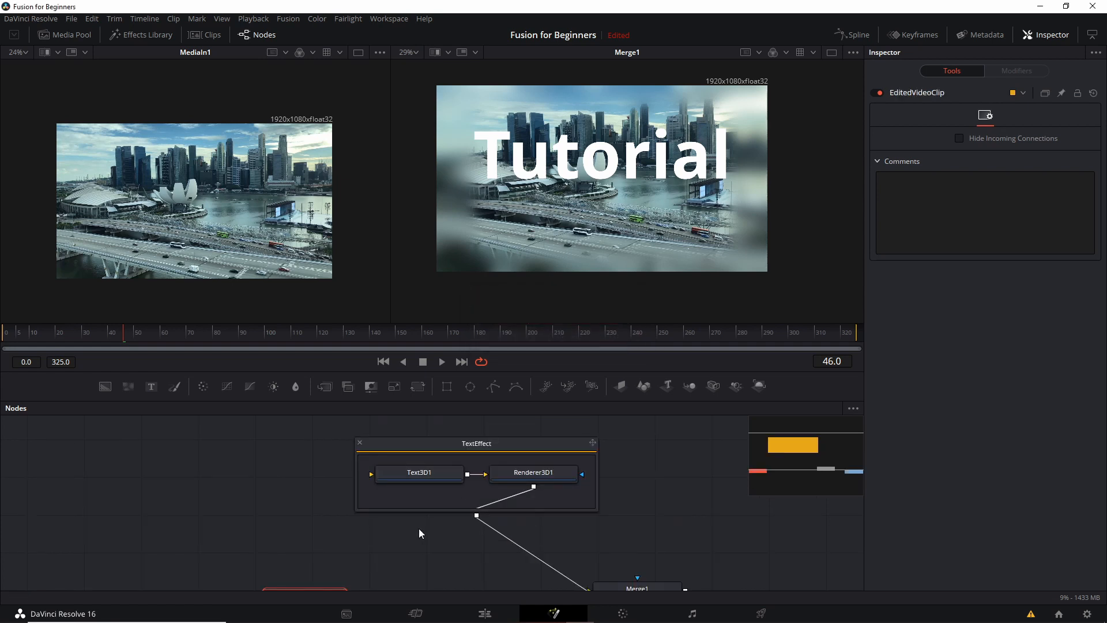
pyautogui.click(475, 448)
pyautogui.scroll(-1, 423, 525)
pyautogui.moveTo(424, 529); pyautogui.dragTo(427, 559)
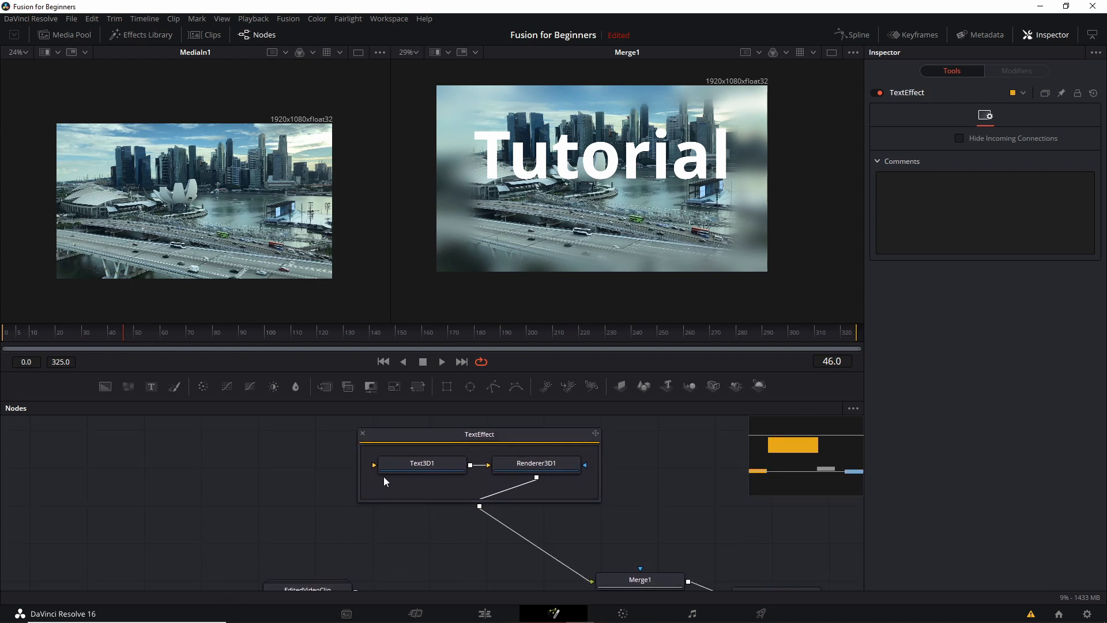
pyautogui.click(372, 446)
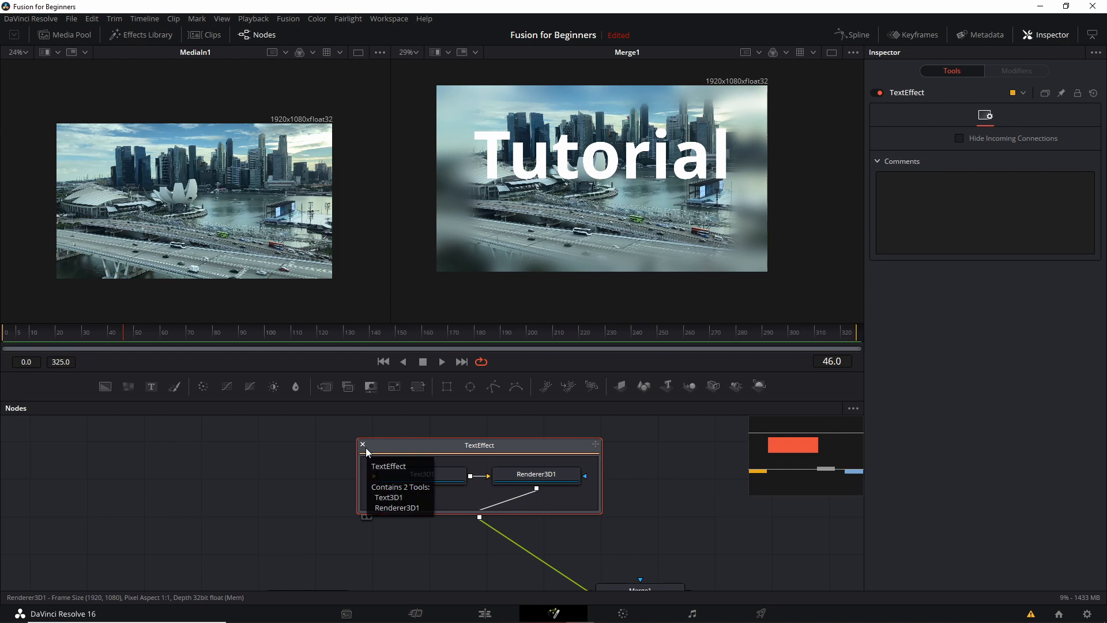
pyautogui.click(365, 447)
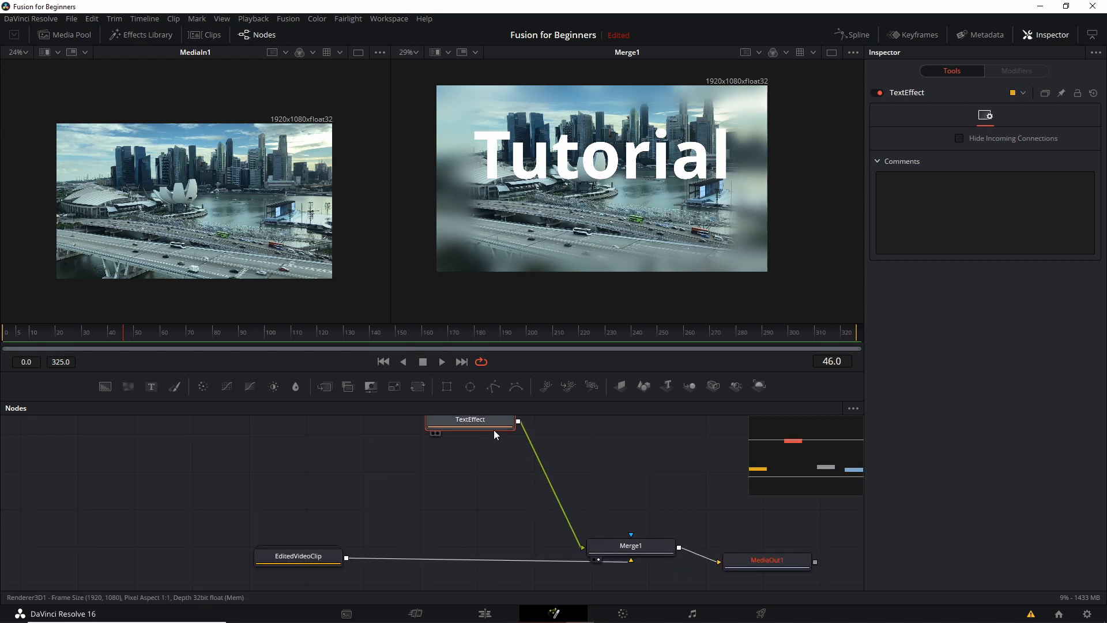
# - Delete the TextEffect group from the node graph
pyautogui.moveTo(534, 508); pyautogui.dragTo(434, 516)
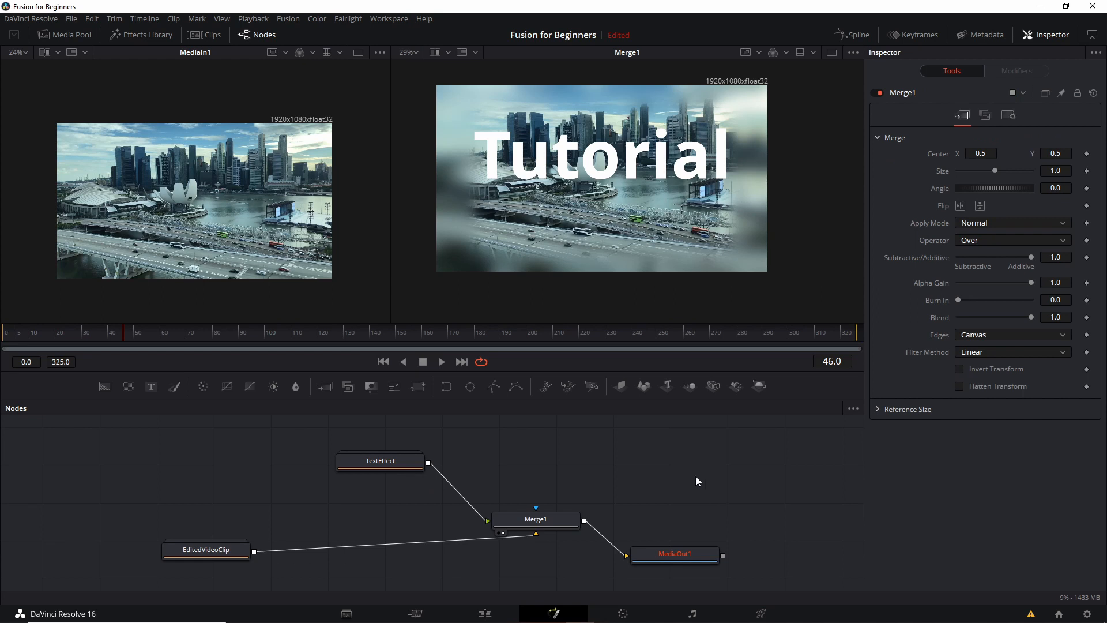
pyautogui.click(373, 463)
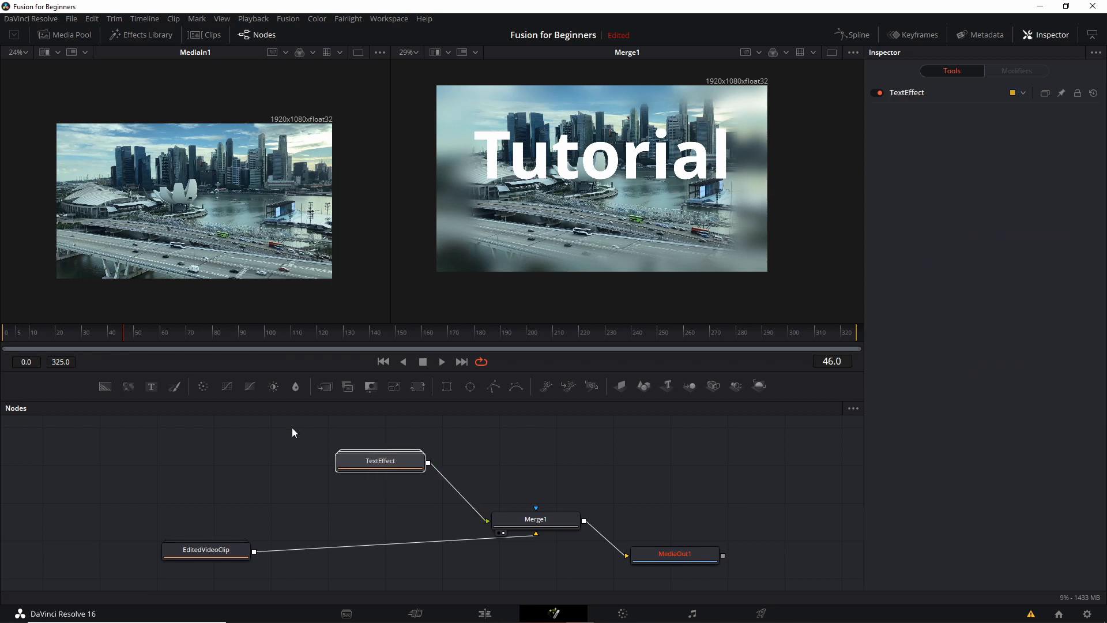
pyautogui.press('Delete')
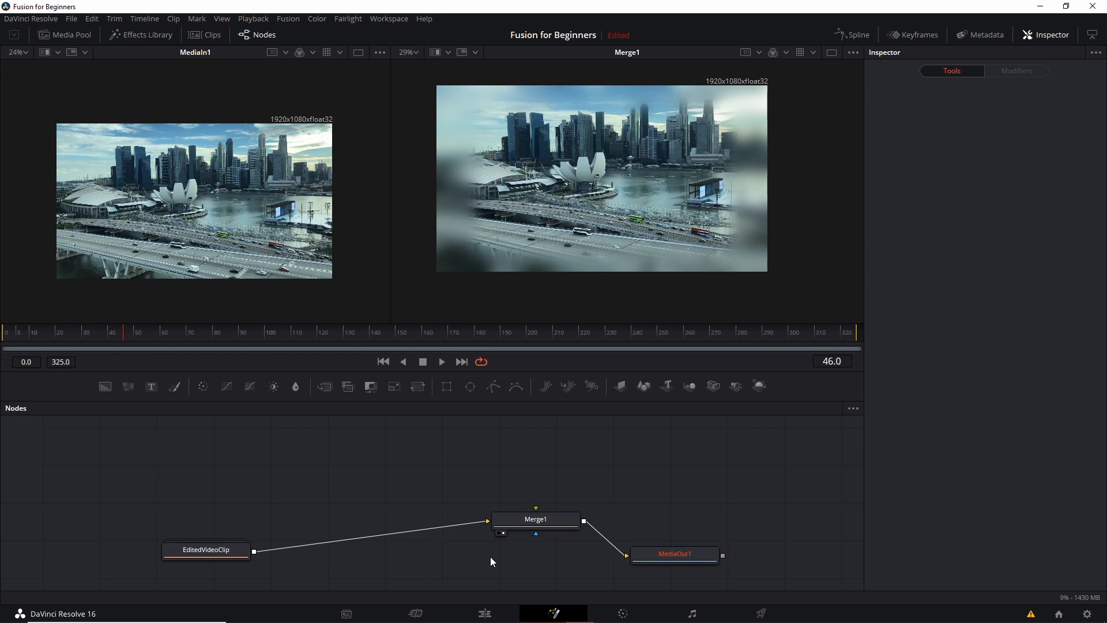
# - On the Edit page, move the Fusion Composition clip to Video 2 directly above the Pexels video and match its length
pyautogui.click(485, 615)
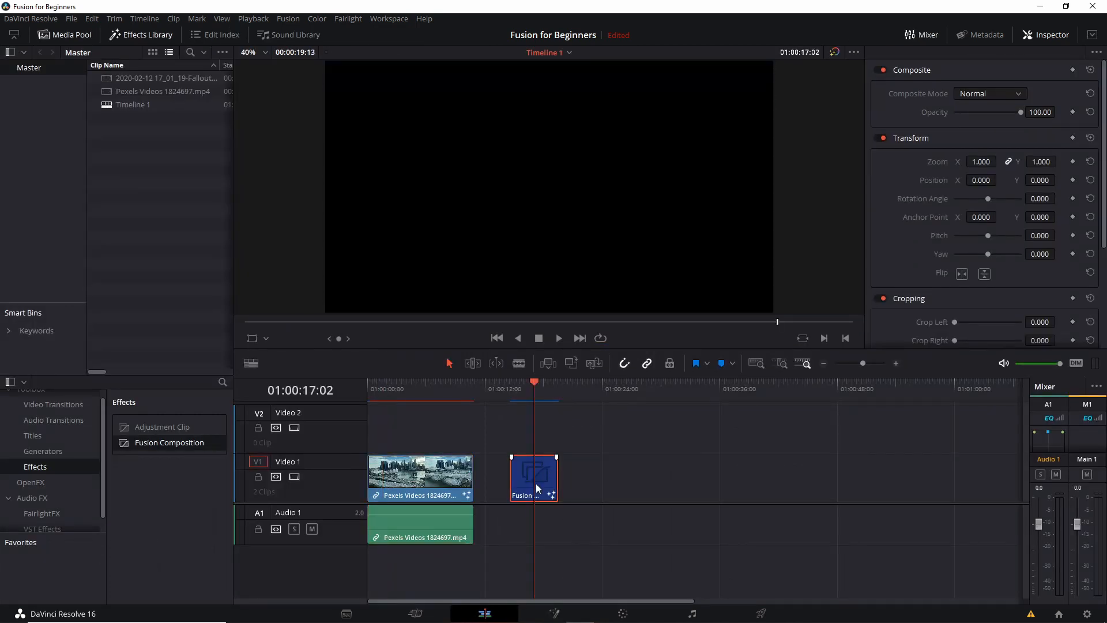
pyautogui.moveTo(536, 484); pyautogui.dragTo(534, 492)
pyautogui.click(548, 480)
pyautogui.moveTo(549, 480); pyautogui.dragTo(467, 440)
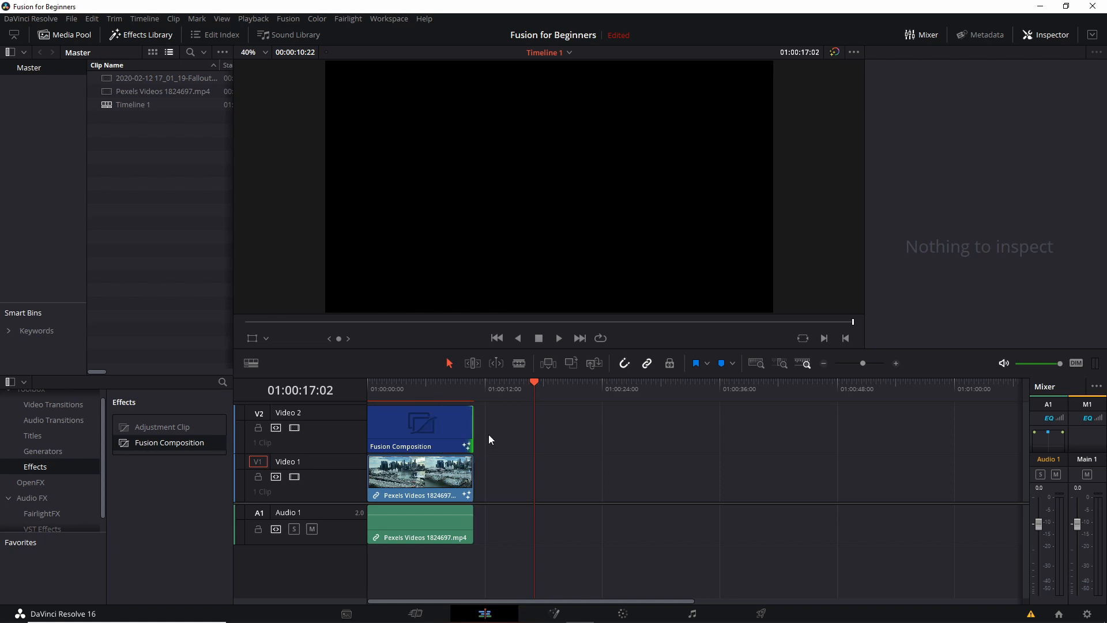
# - Open the Fusion Composition clip on the Fusion page with the playhead at 01:00:03:14, and move MediaOut1 slightly down
pyautogui.click(403, 388)
pyautogui.click(410, 429)
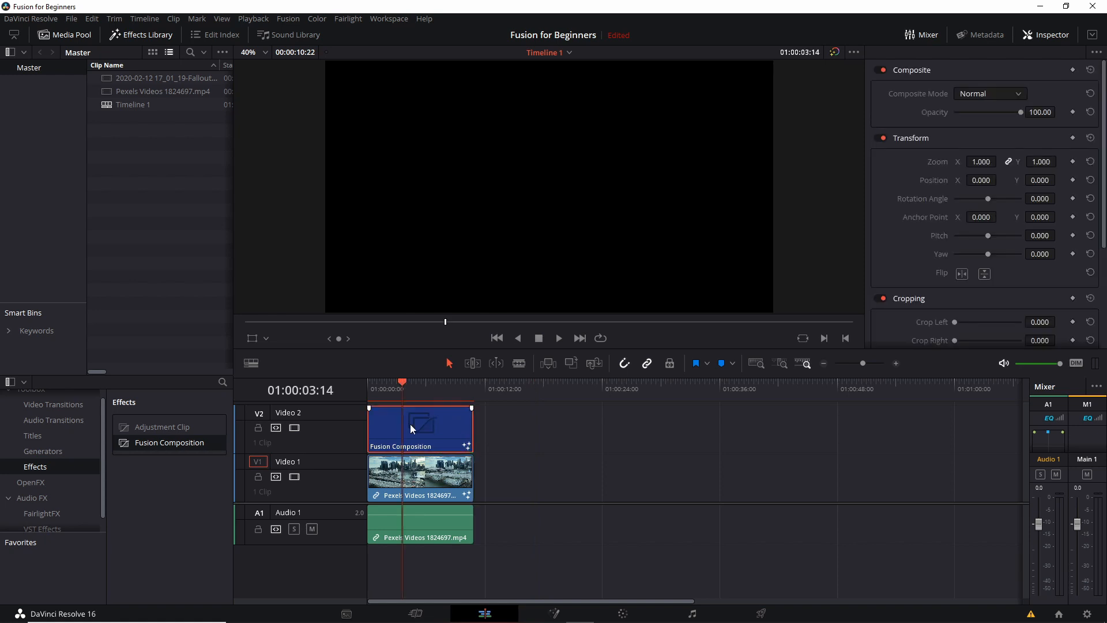
pyautogui.click(565, 611)
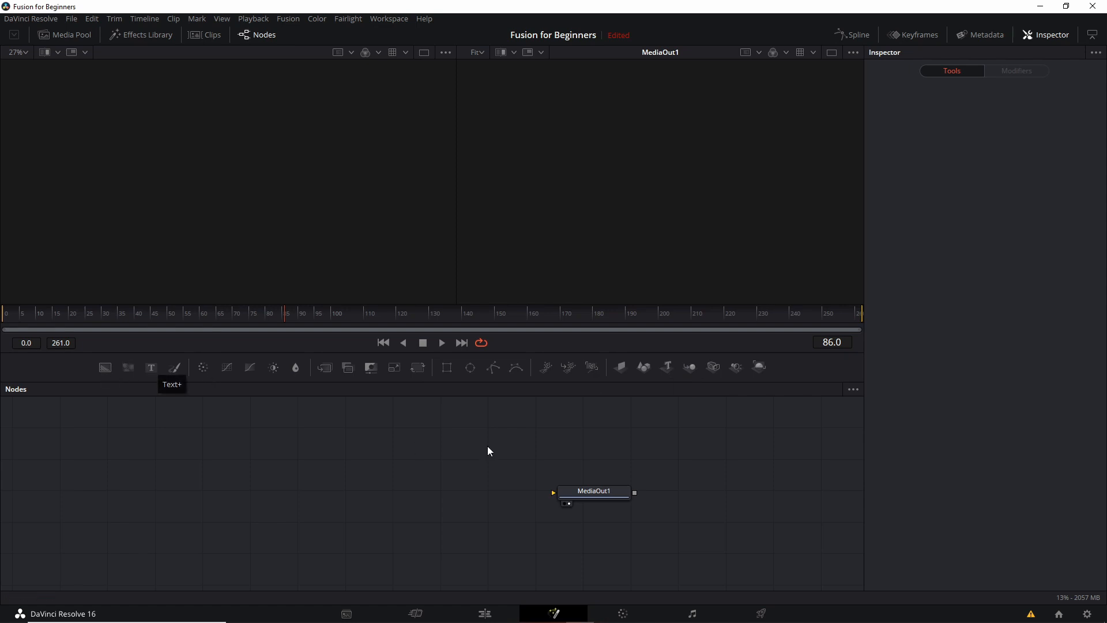
pyautogui.click(626, 493)
pyautogui.moveTo(625, 493)
pyautogui.mouseDown()
pyautogui.moveTo(637, 483)
pyautogui.moveTo(620, 508)
pyautogui.mouseUp()
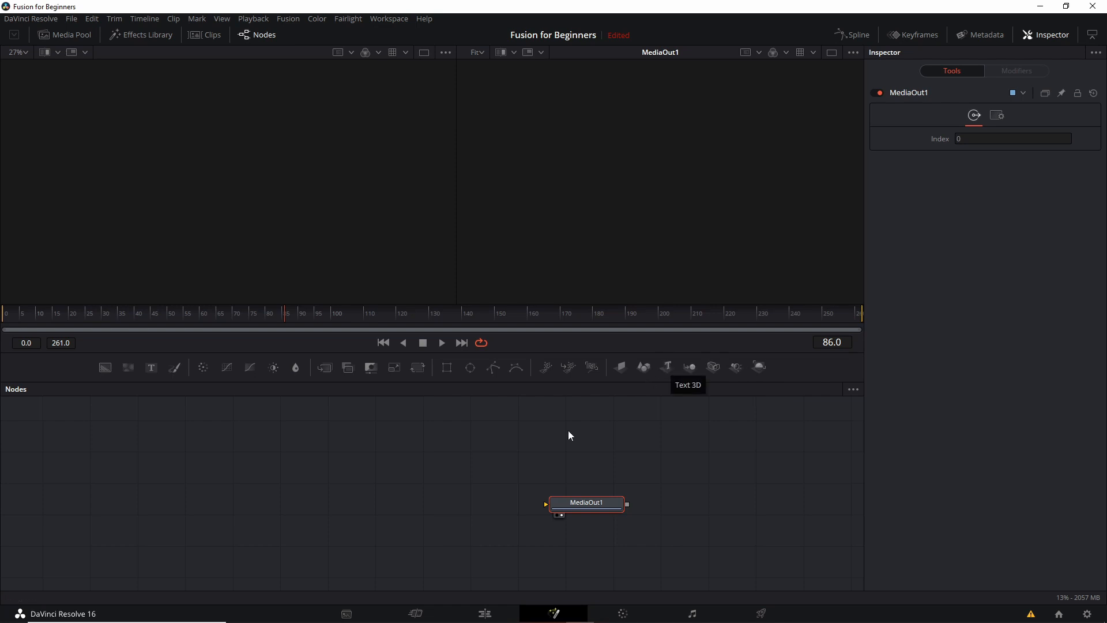
# - Add a Text+ node ahead of MediaOut1 and display it in the first viewer
pyautogui.click(323, 465)
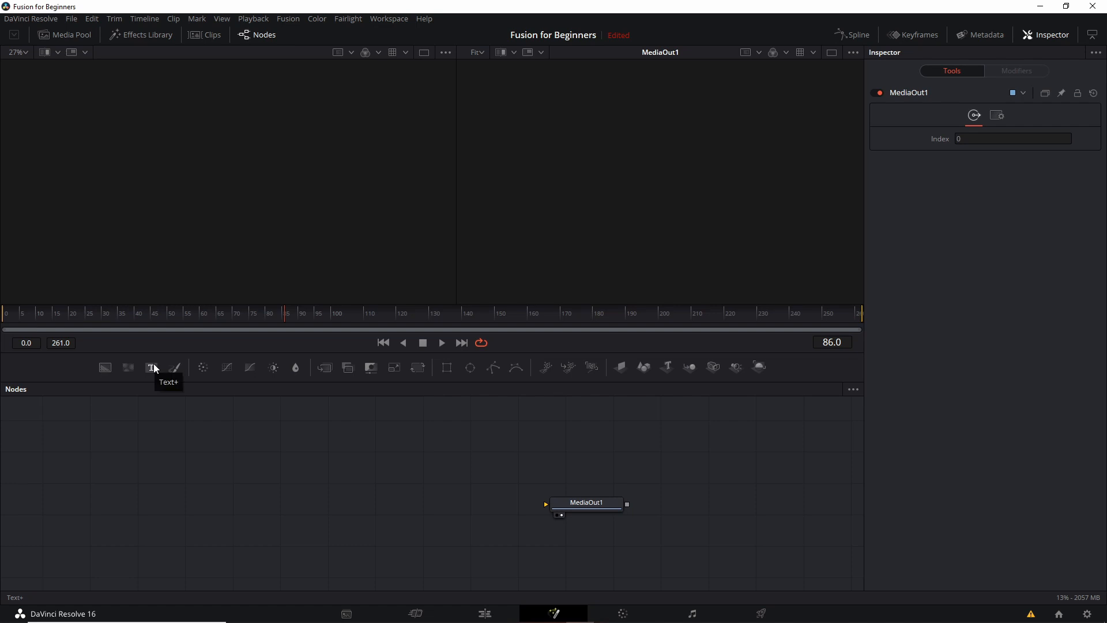
pyautogui.moveTo(150, 363); pyautogui.dragTo(149, 365)
pyautogui.click(151, 369)
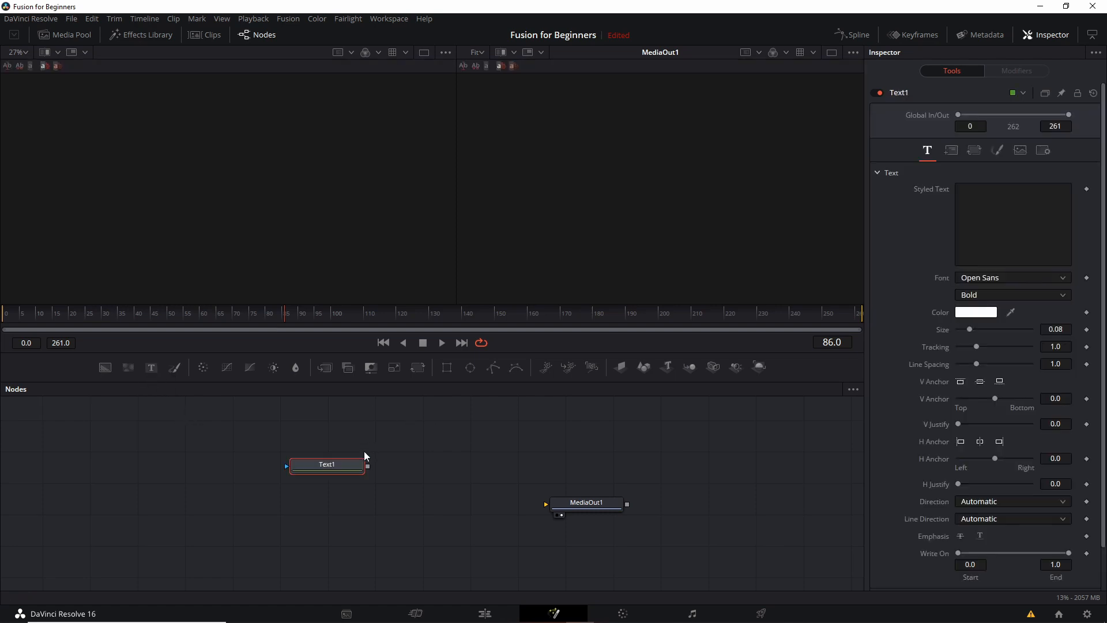
pyautogui.moveTo(361, 464); pyautogui.dragTo(327, 486)
pyautogui.moveTo(291, 506)
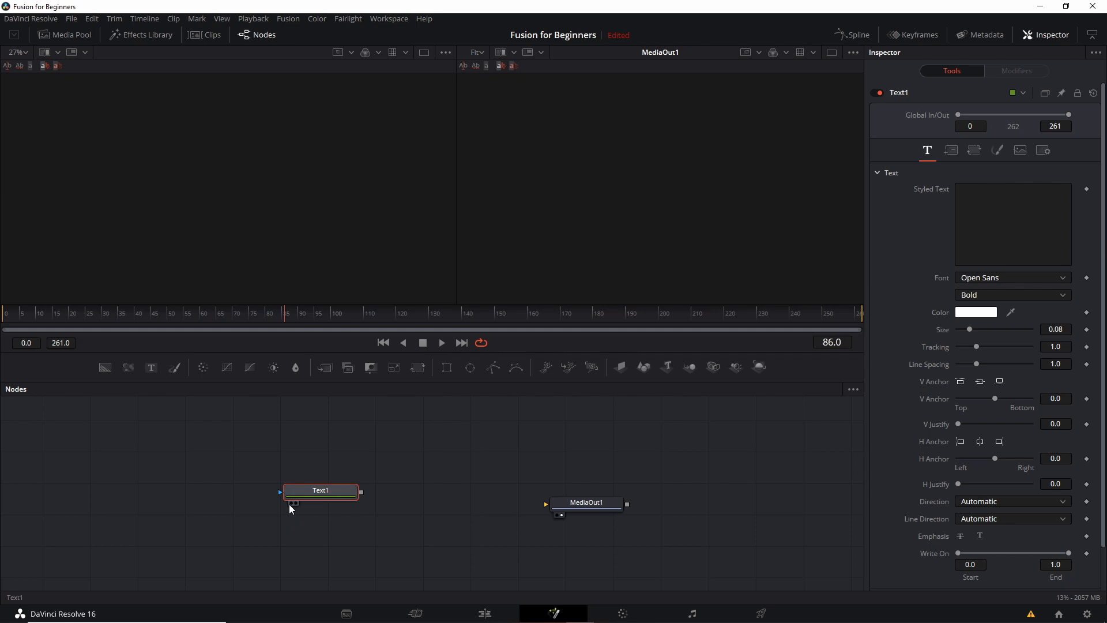
pyautogui.click(289, 503)
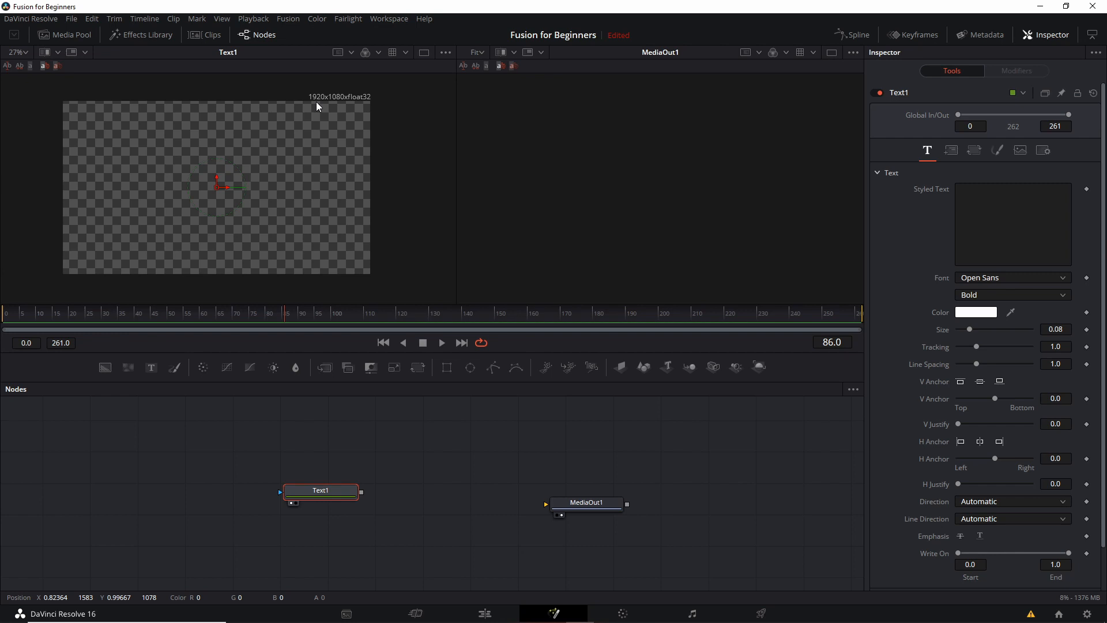
# - Enter "Fusion for Beginners" as the styled text of Text1
pyautogui.click(1032, 215)
pyautogui.write('Fu')
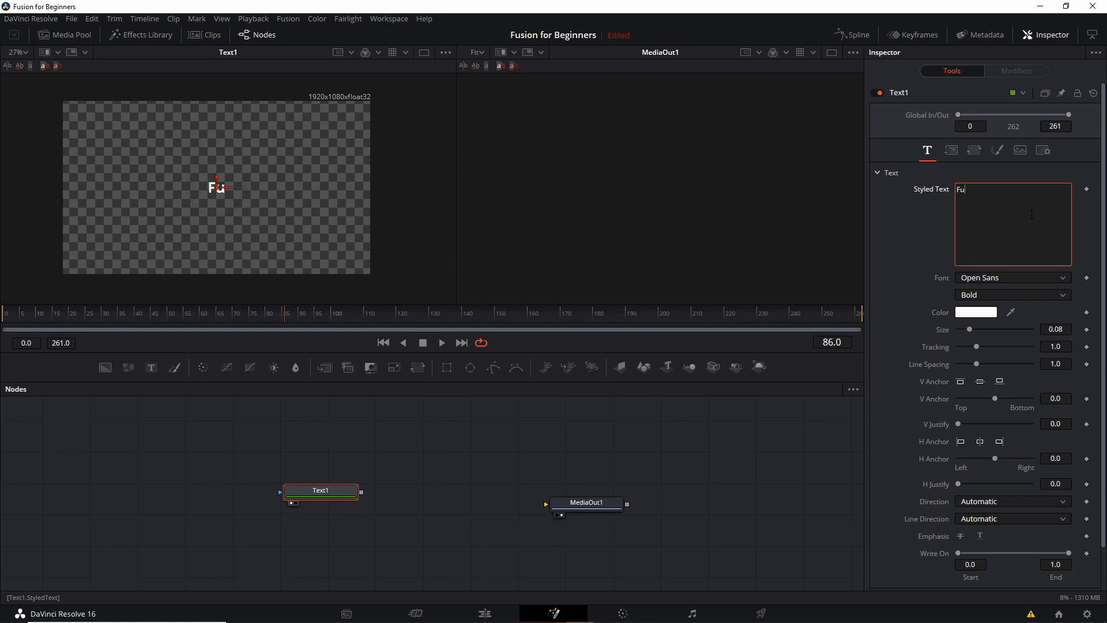
pyautogui.write('sion for Peginners')
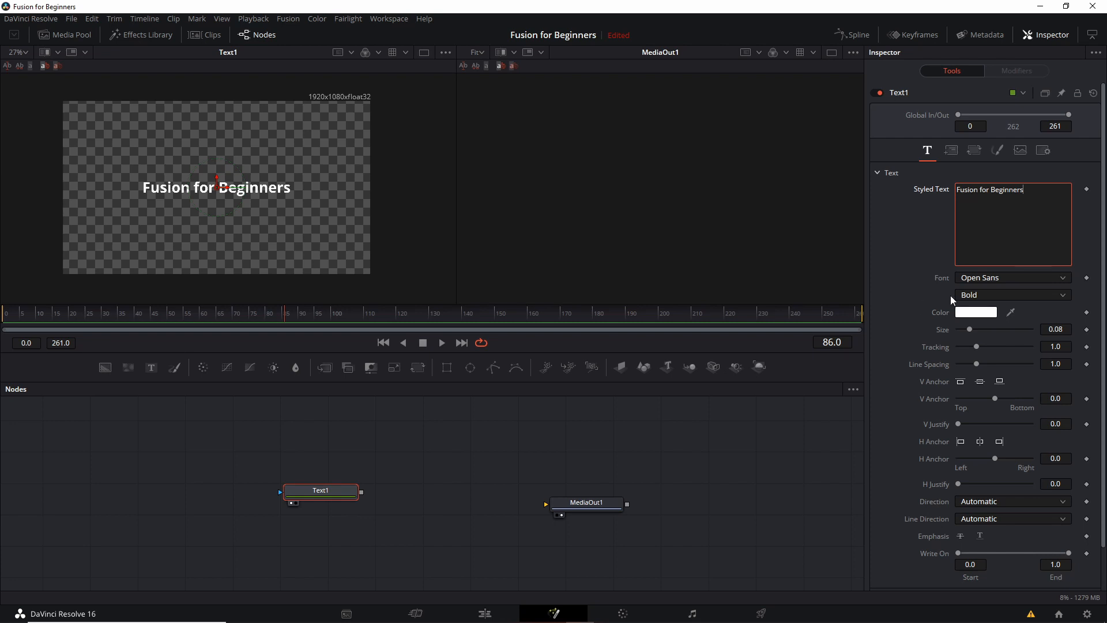
# - Move Text1 a little farther from MediaOut1 and increase its text size to about 0.13
pyautogui.click(951, 150)
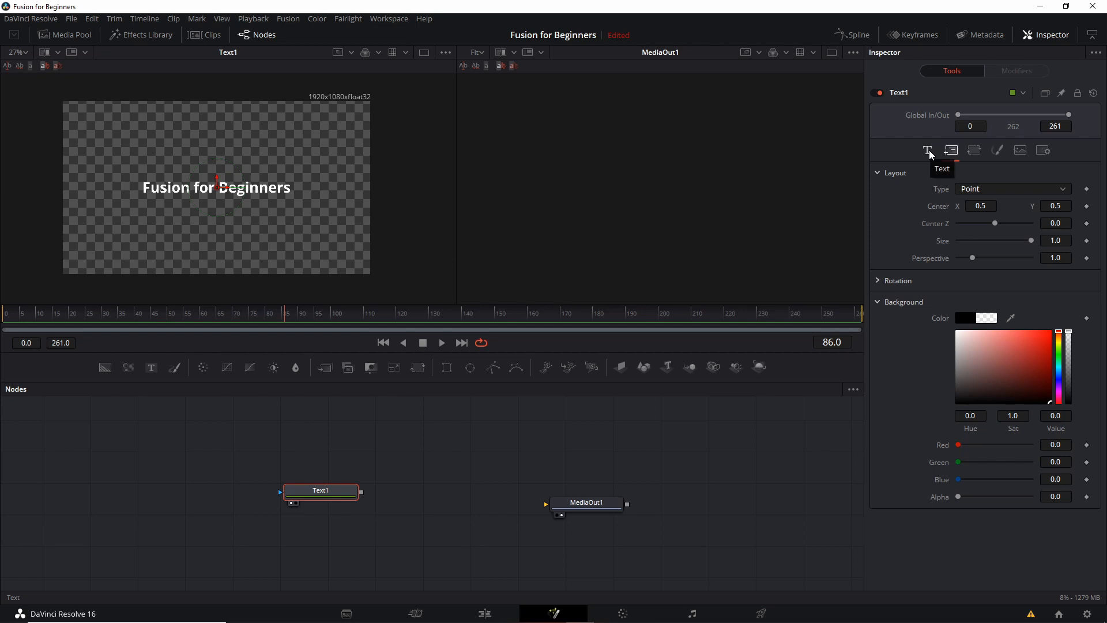
pyautogui.click(928, 151)
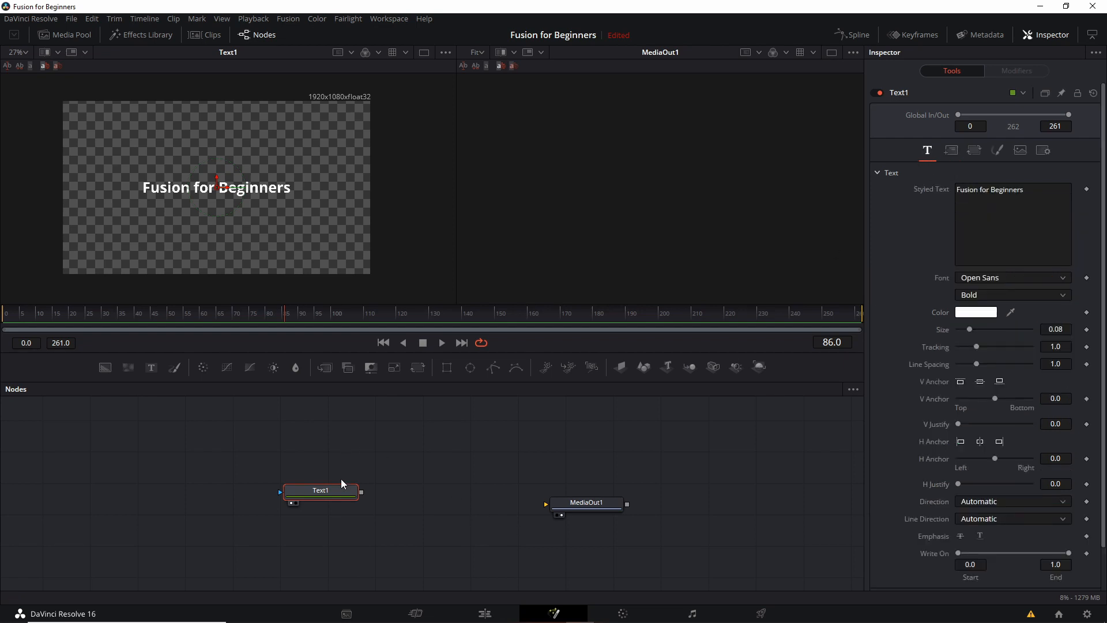
pyautogui.moveTo(341, 482); pyautogui.dragTo(305, 495)
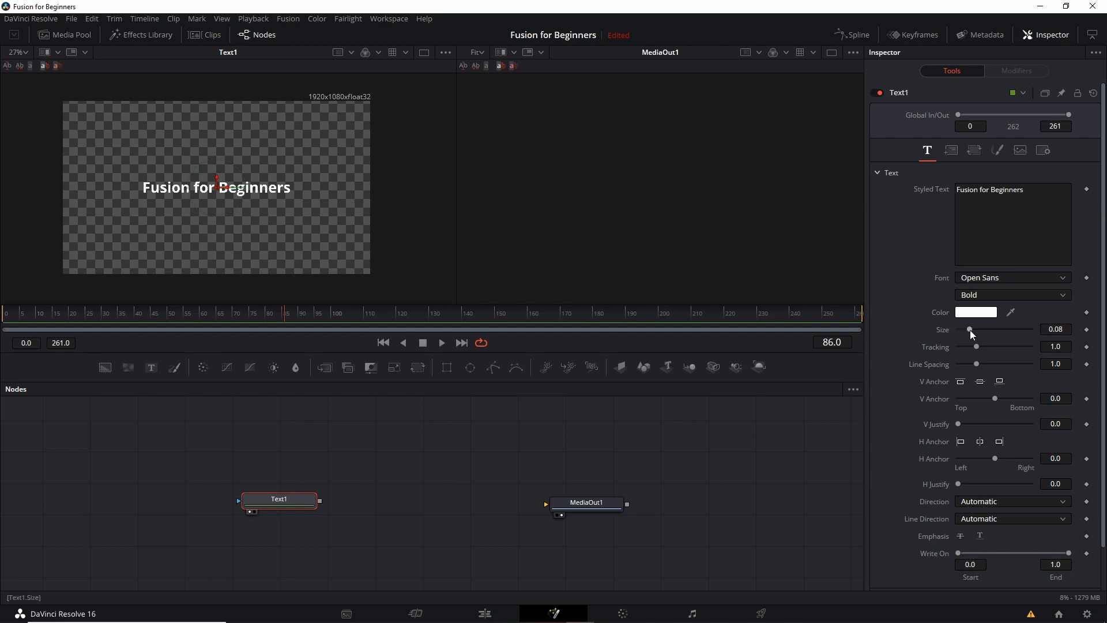
pyautogui.moveTo(970, 330); pyautogui.dragTo(977, 337)
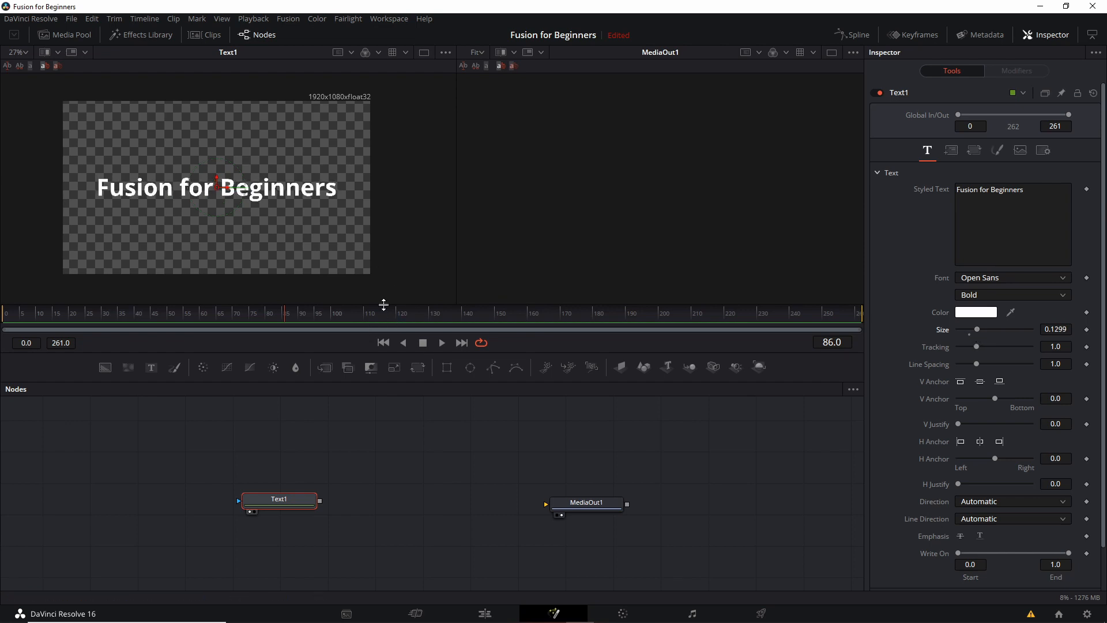
# - Enlarge the viewer area and zoom and center the Text1 preview at about 39%
pyautogui.moveTo(383, 305); pyautogui.dragTo(388, 371)
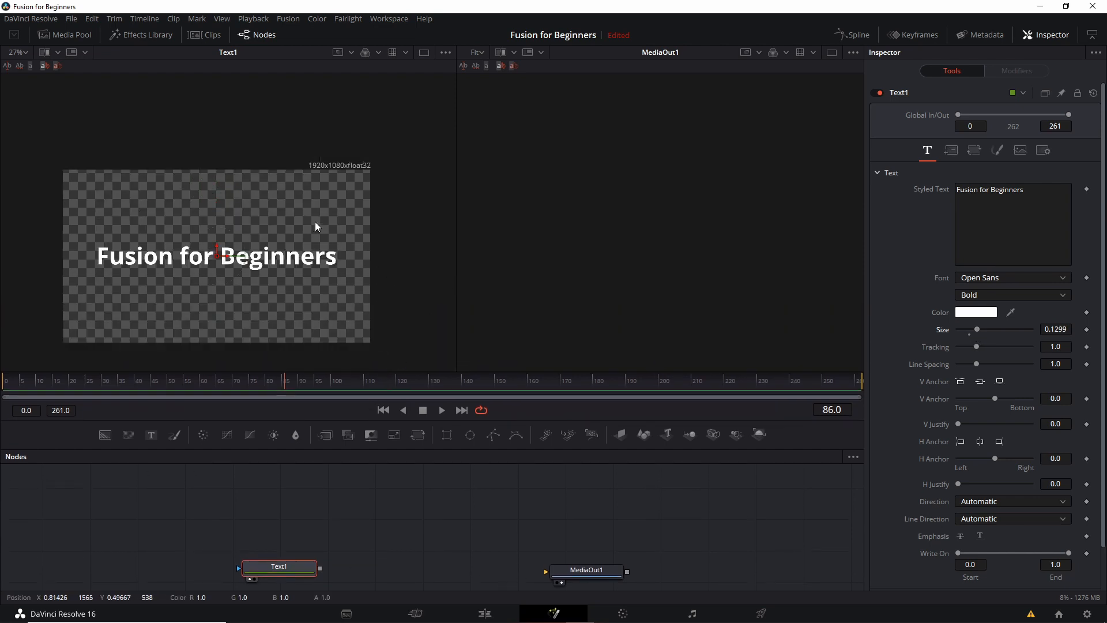
pyautogui.scroll(1, 315, 223)
pyautogui.scroll(-3, 311, 225)
pyautogui.scroll(2, 310, 229)
pyautogui.moveTo(269, 220); pyautogui.dragTo(362, 279)
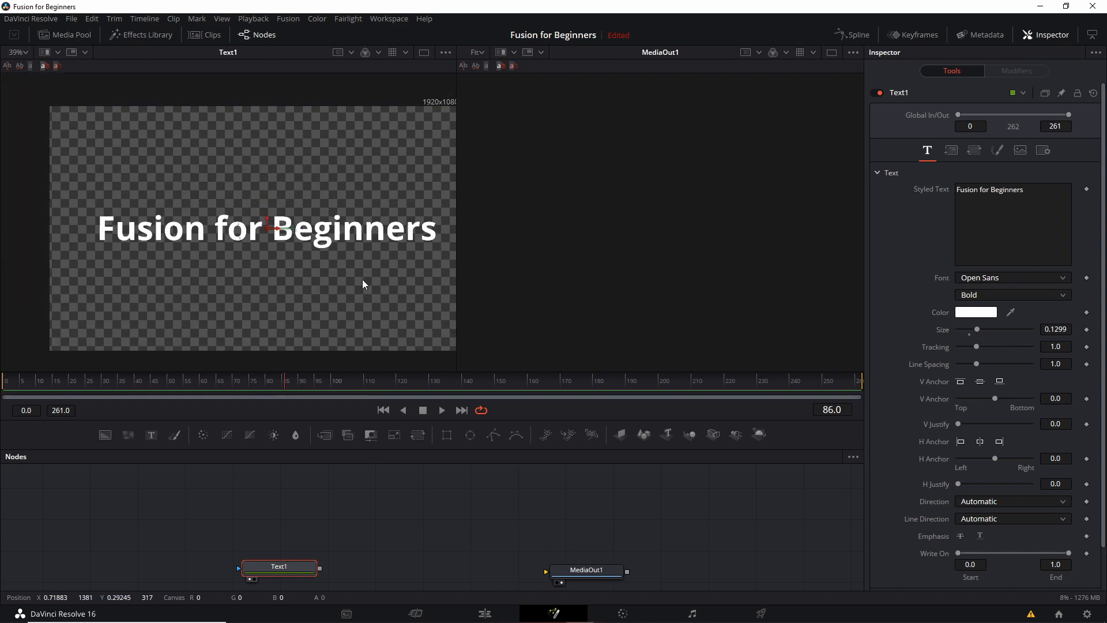
pyautogui.scroll(2, 328, 260)
pyautogui.scroll(-2, 327, 258)
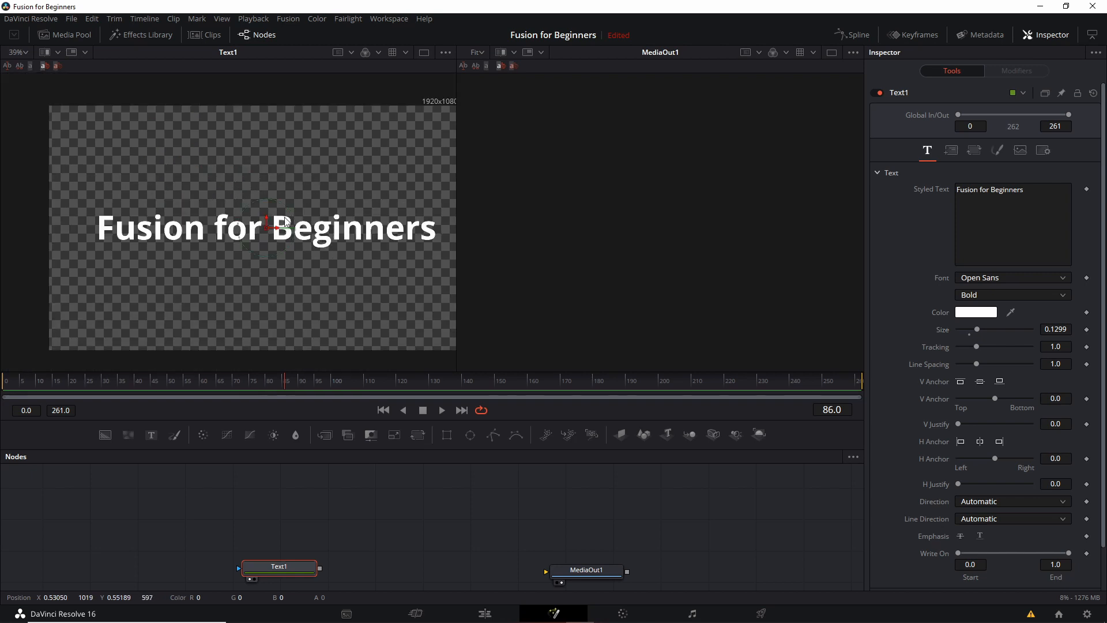
pyautogui.moveTo(305, 221); pyautogui.dragTo(273, 221)
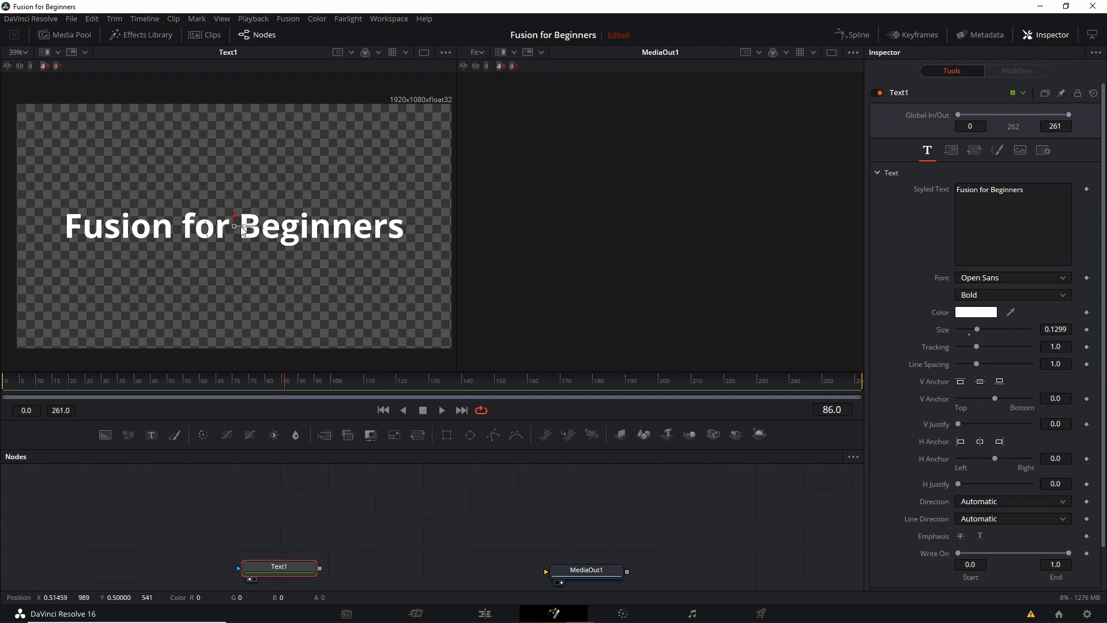
# - Try repositioning the title freehand in the viewer and rotating it about 16.7 degrees around Z and also around Y
pyautogui.moveTo(243, 230); pyautogui.dragTo(254, 195)
pyautogui.hotkey('ctrl', 'z')
pyautogui.click(952, 152)
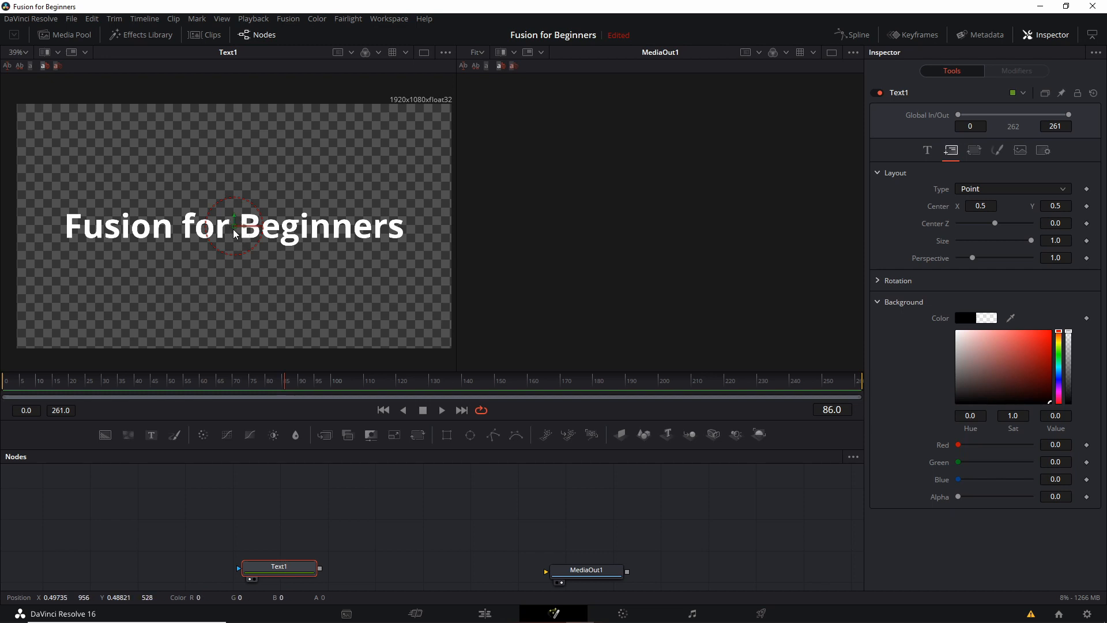
pyautogui.click(952, 281)
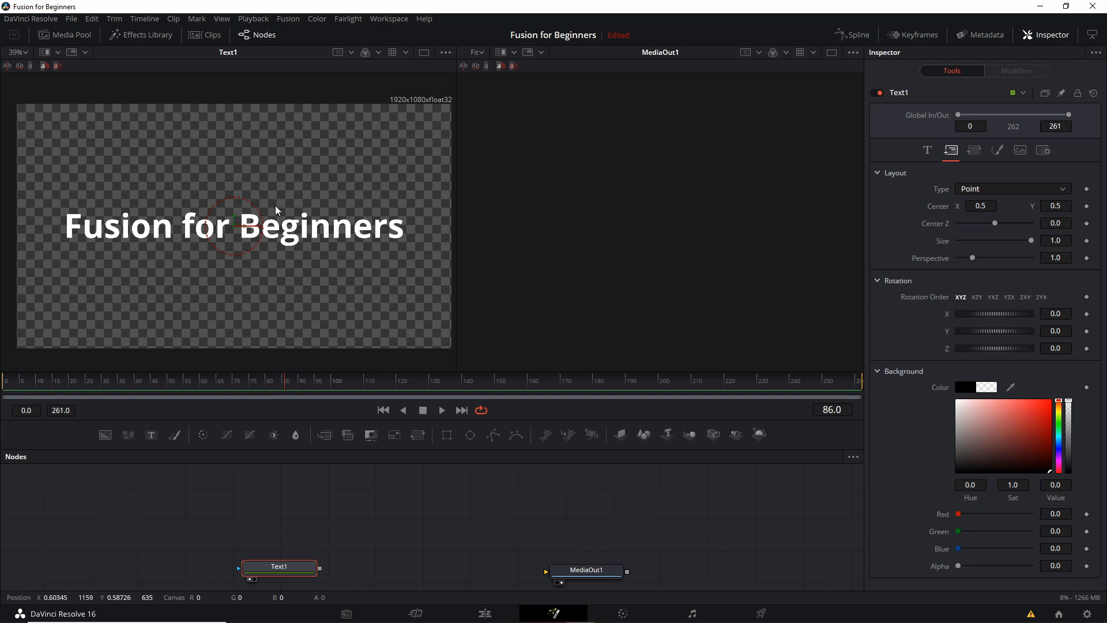
pyautogui.moveTo(256, 212)
pyautogui.mouseDown()
pyautogui.moveTo(259, 228)
pyautogui.moveTo(256, 190)
pyautogui.mouseUp()
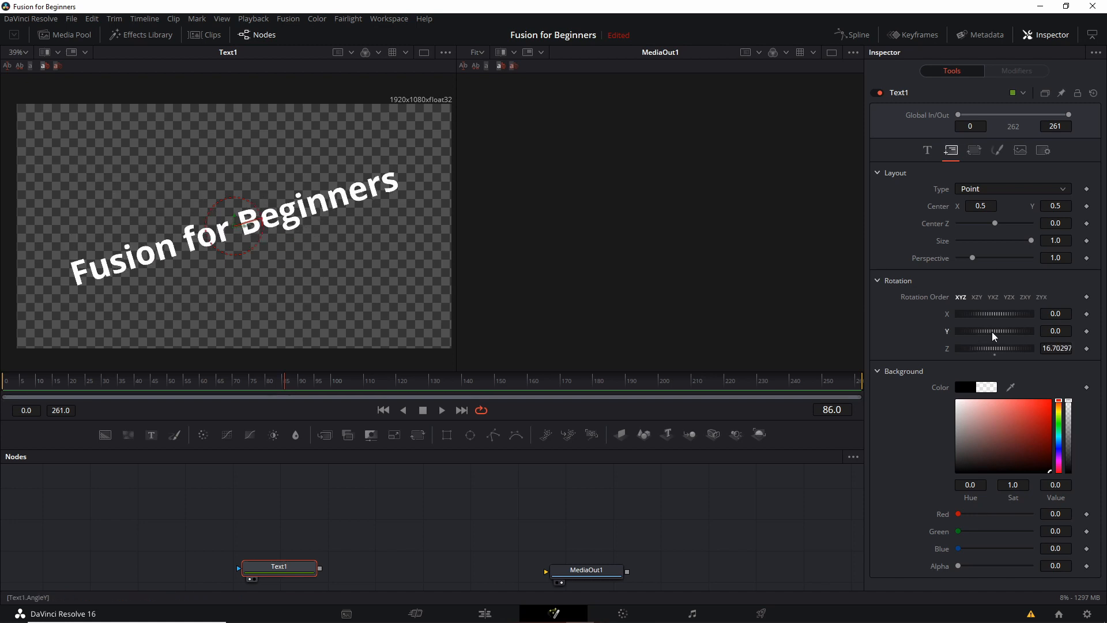
pyautogui.moveTo(993, 337)
pyautogui.mouseDown()
pyautogui.moveTo(1032, 317)
pyautogui.moveTo(983, 328)
pyautogui.moveTo(992, 330)
pyautogui.mouseUp()
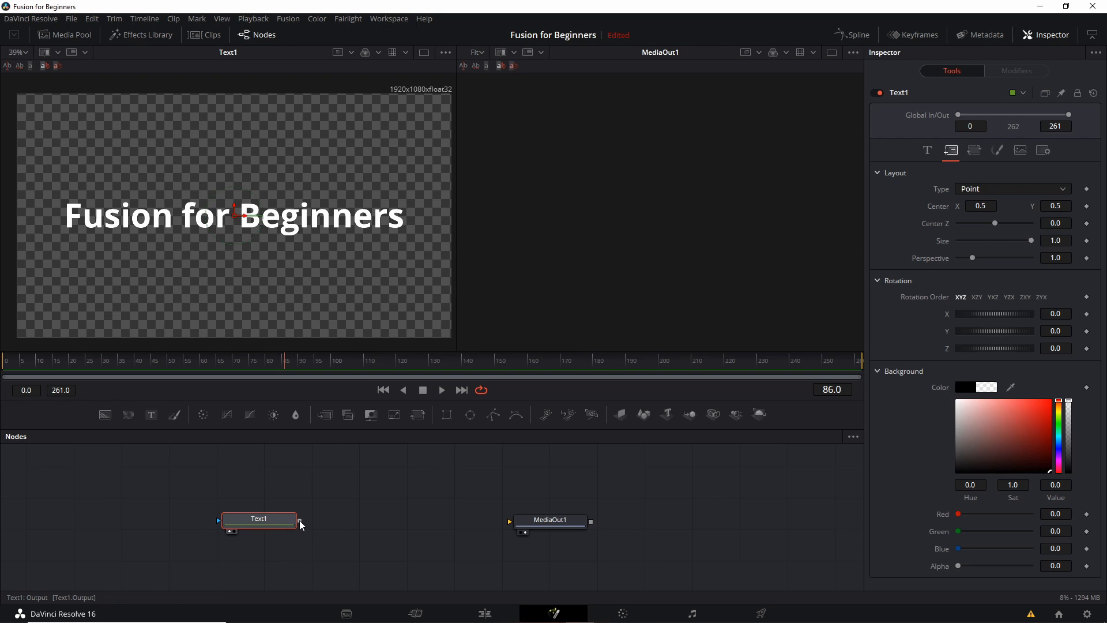
# - Connect the output of Text1 to the input of MediaOut1
pyautogui.moveTo(299, 521); pyautogui.dragTo(513, 526)
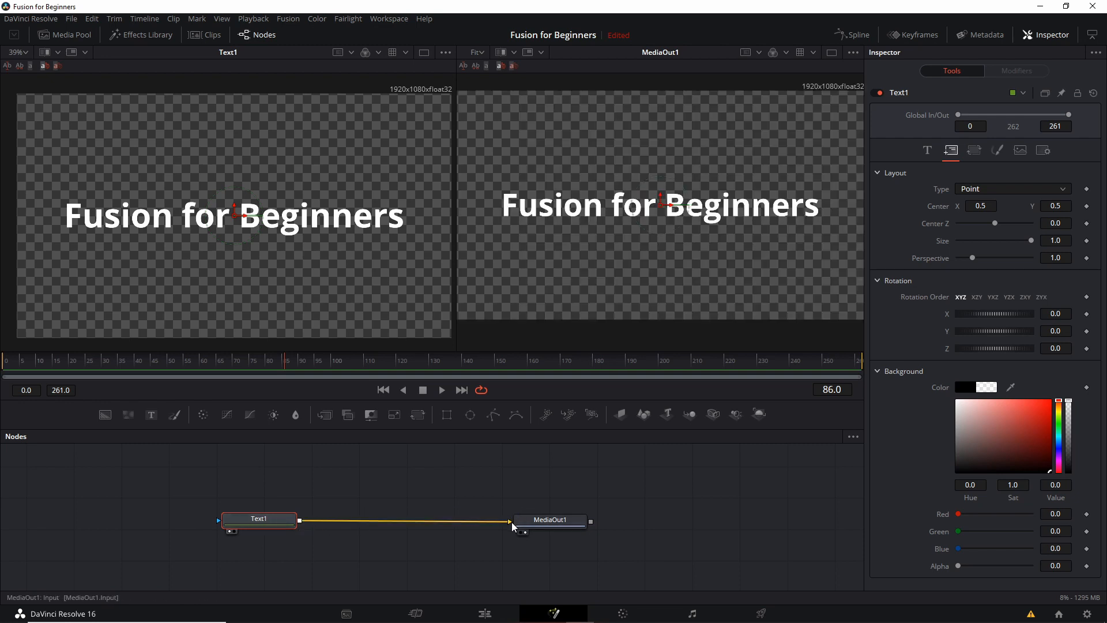
# - Move MediaOut1 slightly closer to Text1 and level with it in the node graph
pyautogui.moveTo(584, 522); pyautogui.dragTo(583, 517)
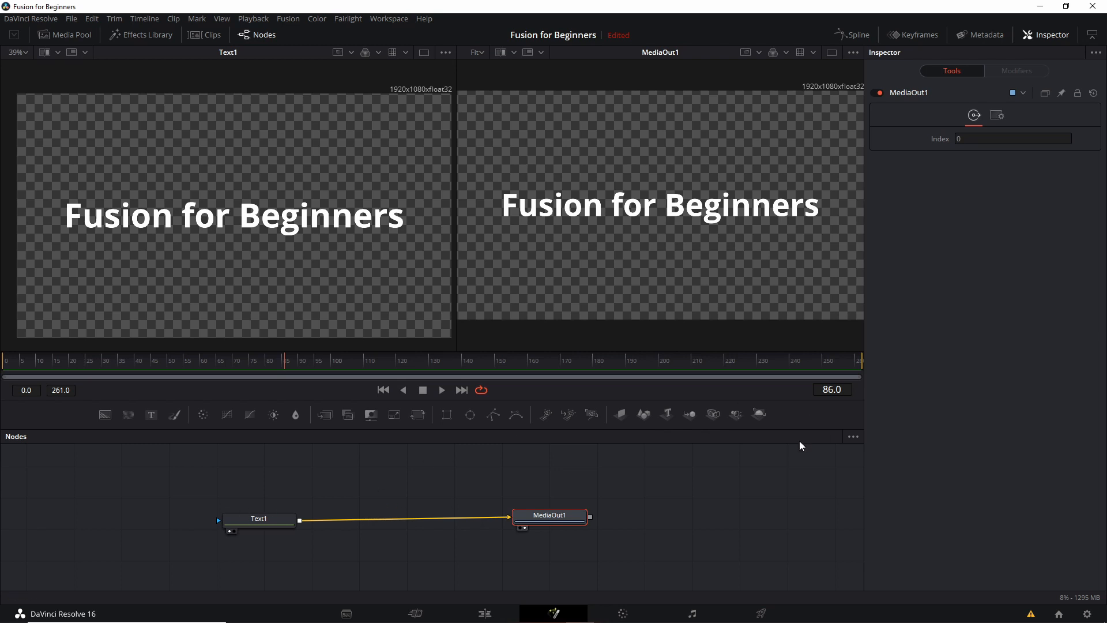
pyautogui.moveTo(553, 515); pyautogui.dragTo(541, 518)
# - Set a keyframe on Text1's Center at frame 30, keeping the title centered at 0.5, 0.5
pyautogui.click(259, 519)
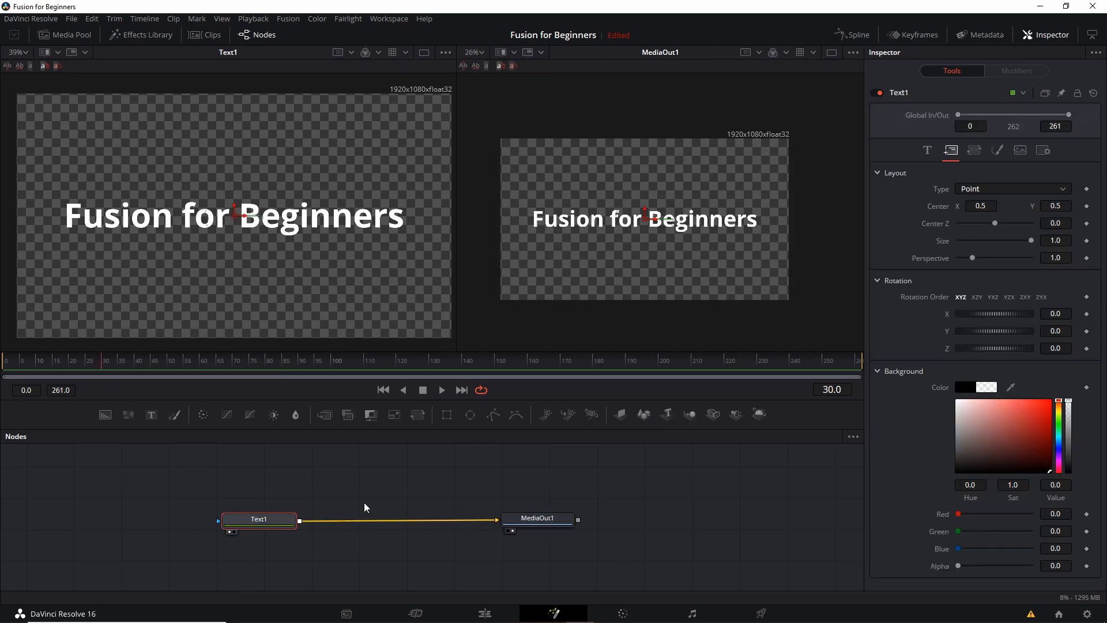
pyautogui.click(3, 362)
pyautogui.click(106, 364)
pyautogui.click(1088, 207)
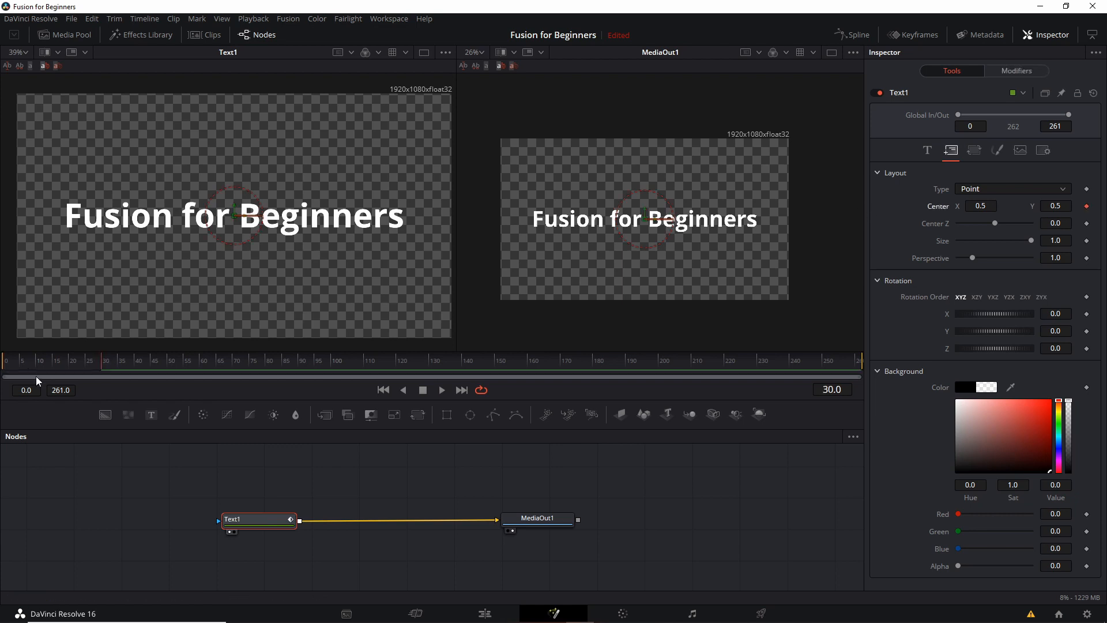
# - Keyframe Text1's Center Y at 1.138 on frame 0, above the frame, and play back the title's drop-in animation
pyautogui.click(5, 362)
pyautogui.moveTo(1057, 205); pyautogui.dragTo(980, 208)
pyautogui.moveTo(1056, 205); pyautogui.dragTo(1001, 206)
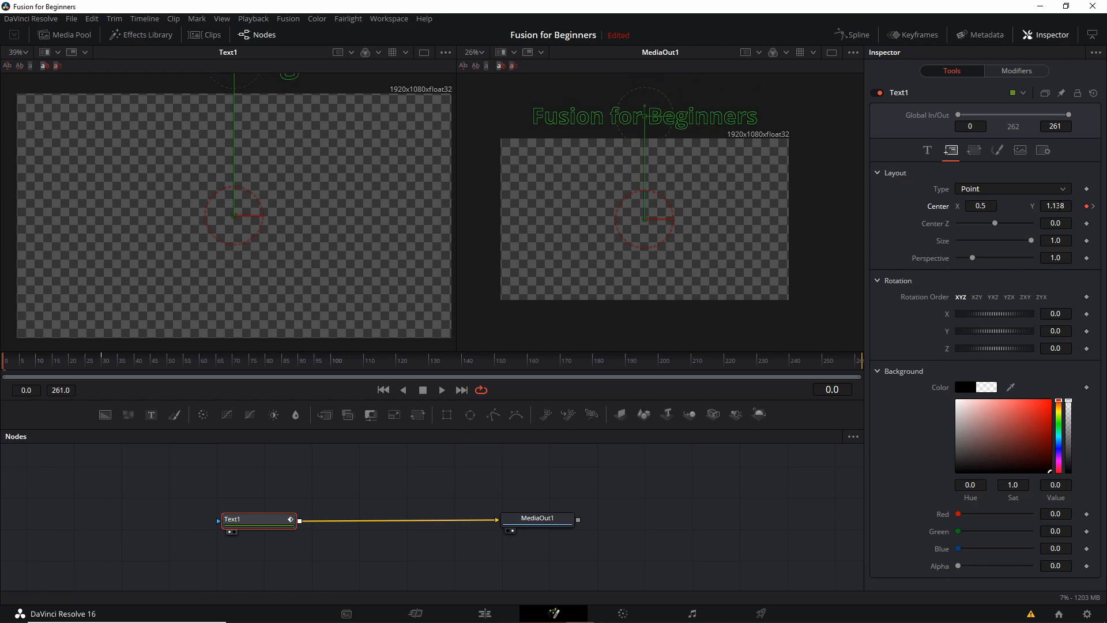
pyautogui.press('space')
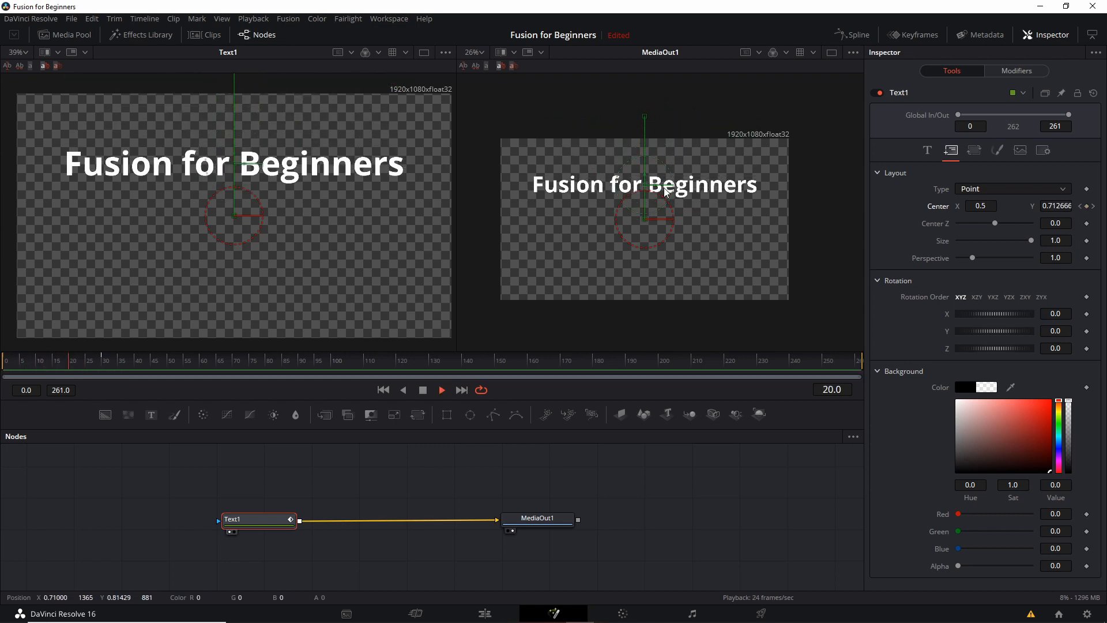
pyautogui.press('space')
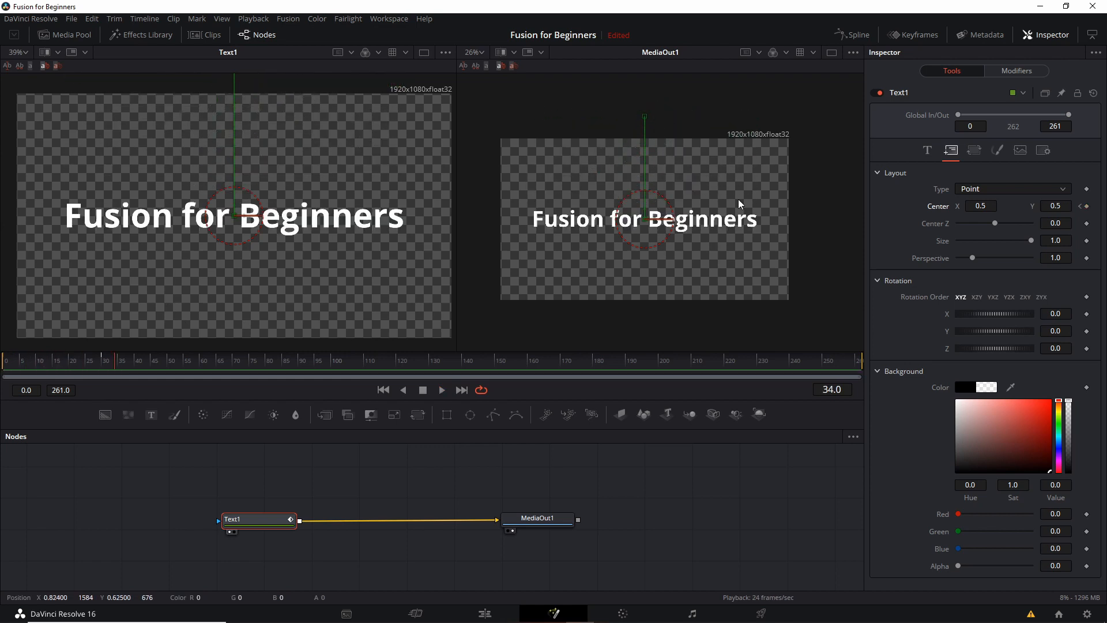
# - Switch to the Edit page and play the timeline from its start to review the title over the blurred clip
pyautogui.click(487, 614)
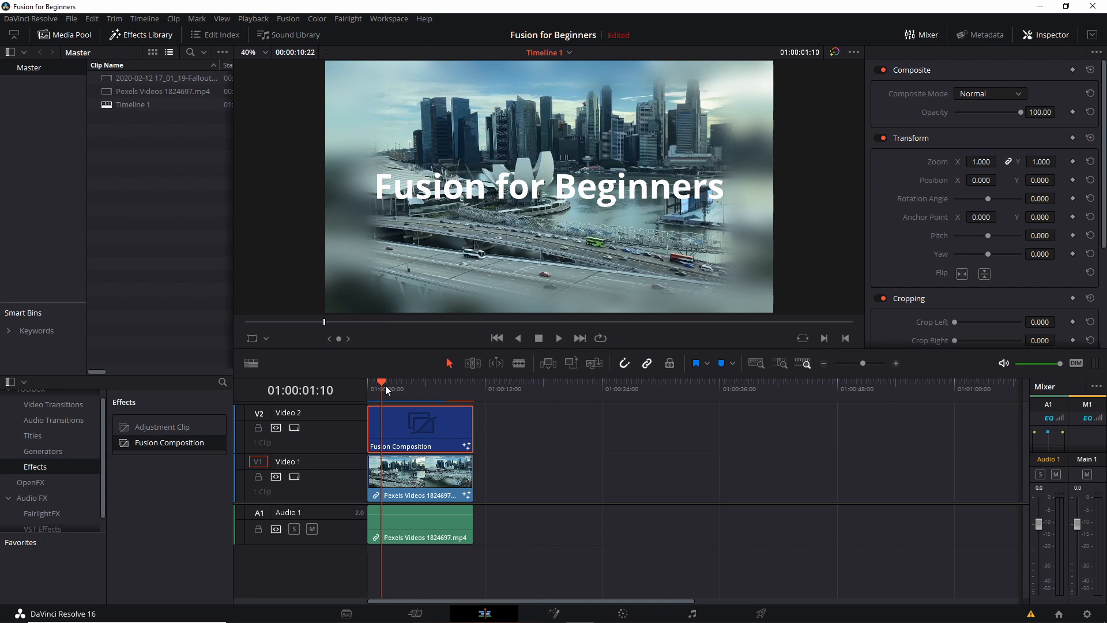
pyautogui.moveTo(379, 383); pyautogui.dragTo(368, 383)
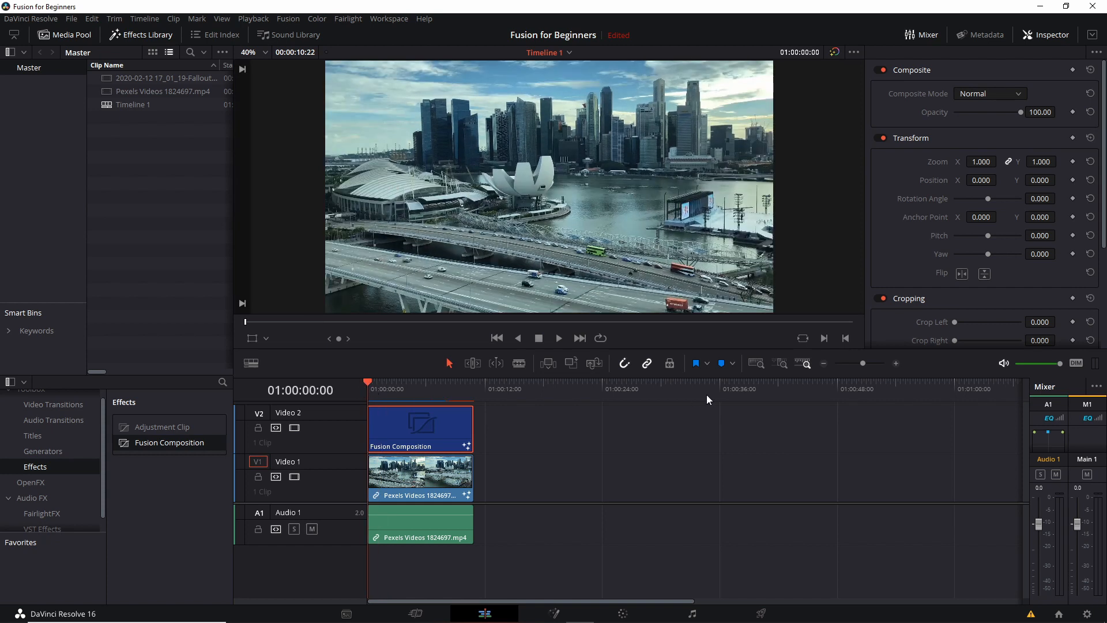
pyautogui.press('space')
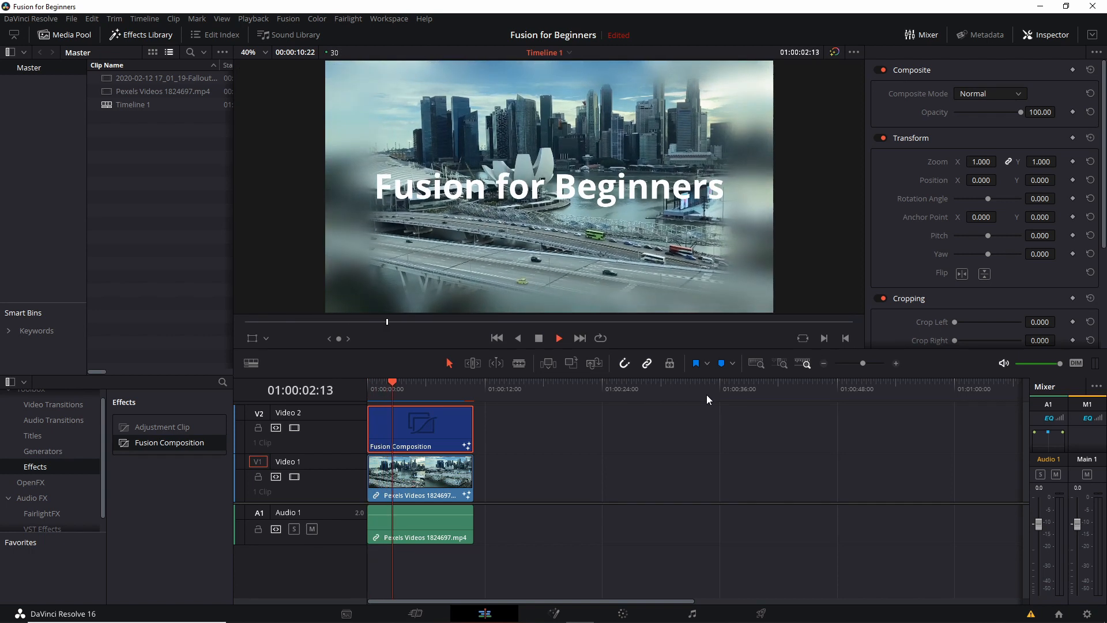
pyautogui.press('space')
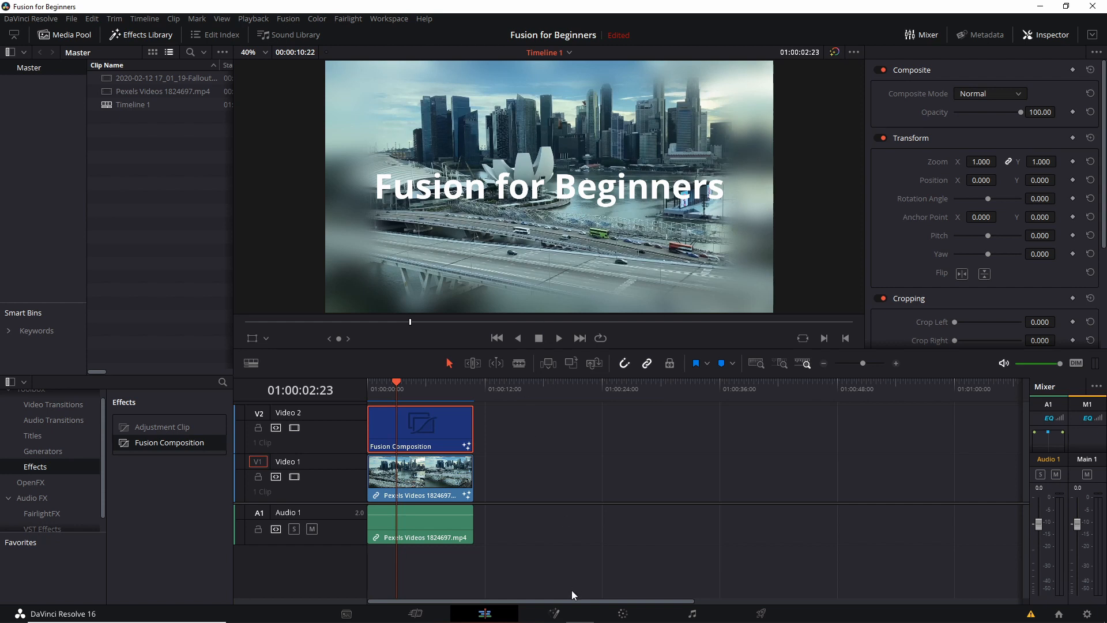
# - Return to the Fusion page, enable Text1's shading element 3 (Black Shadow), and check the title on the Edit page
pyautogui.click(566, 615)
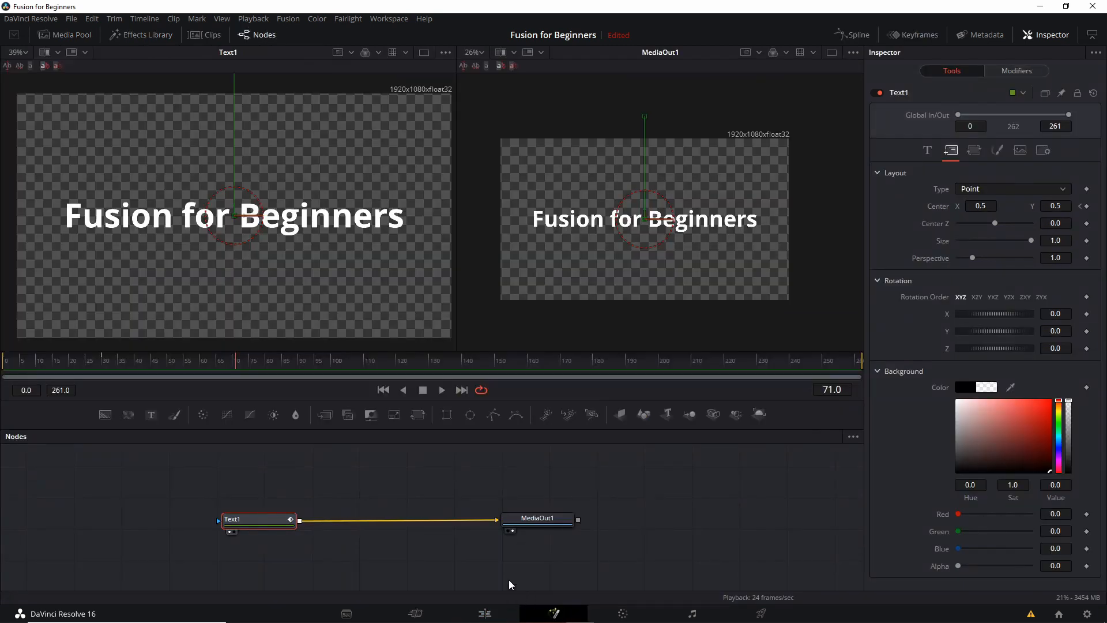
pyautogui.moveTo(251, 523); pyautogui.dragTo(271, 526)
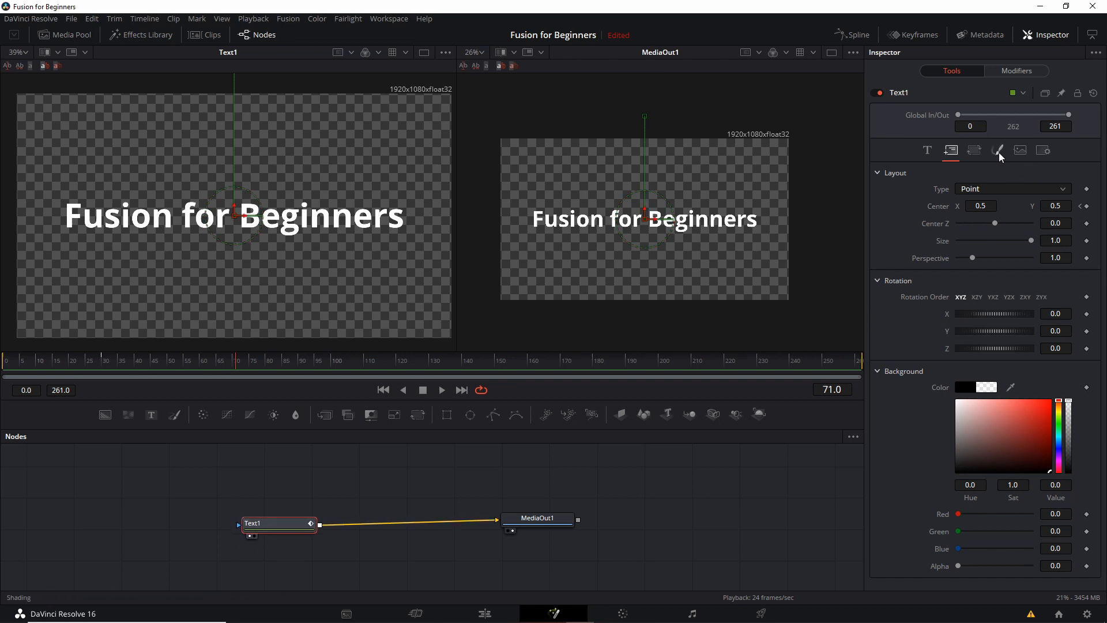
pyautogui.click(974, 150)
pyautogui.click(996, 150)
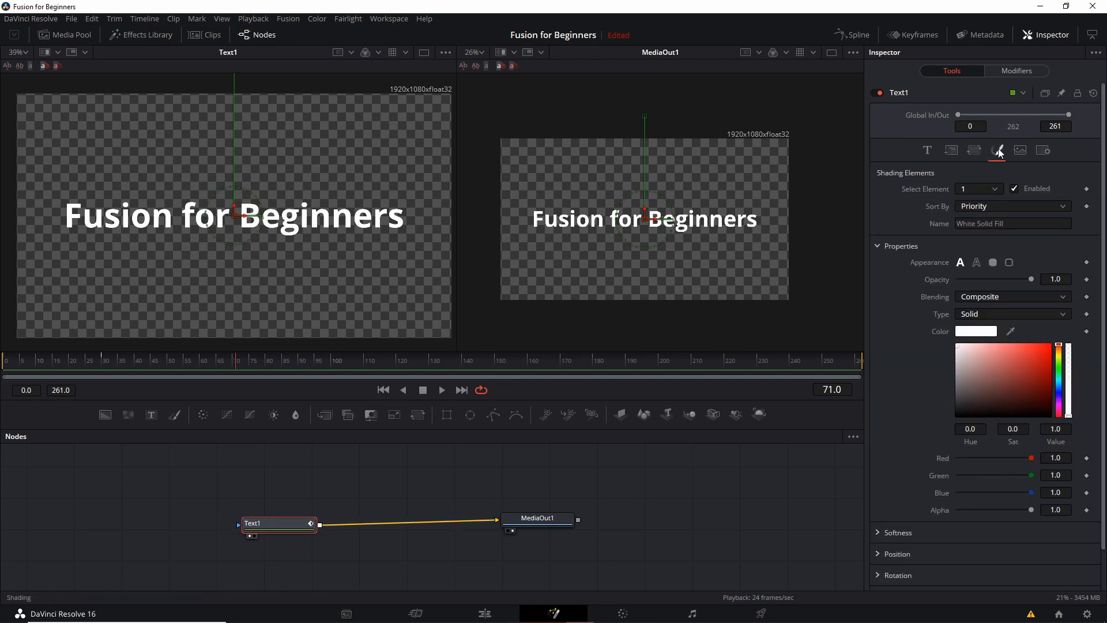
pyautogui.click(988, 189)
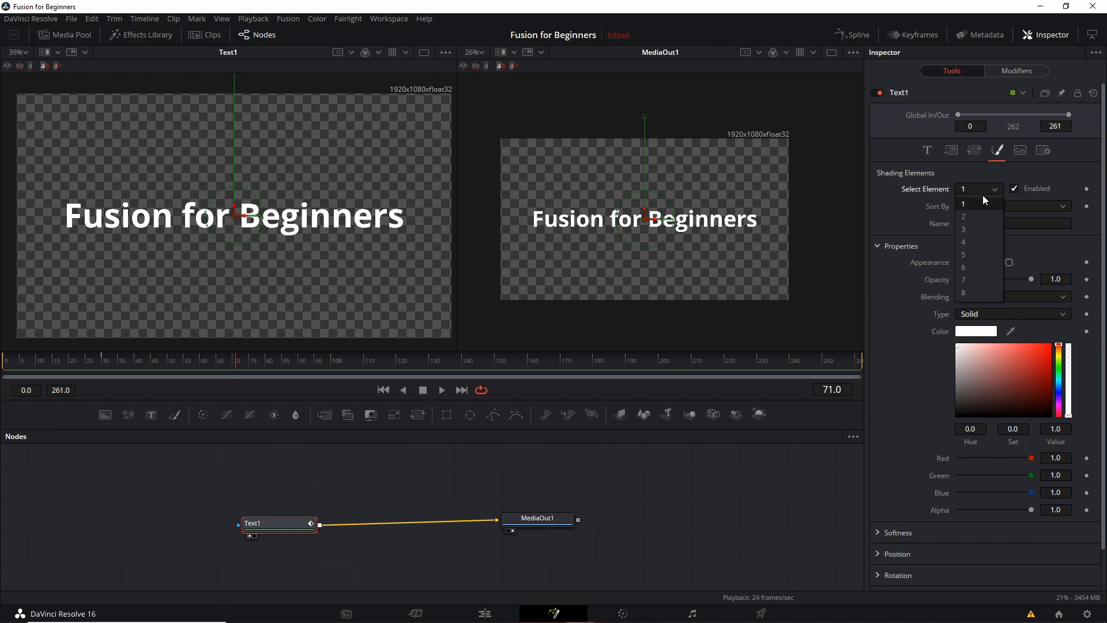
pyautogui.click(977, 229)
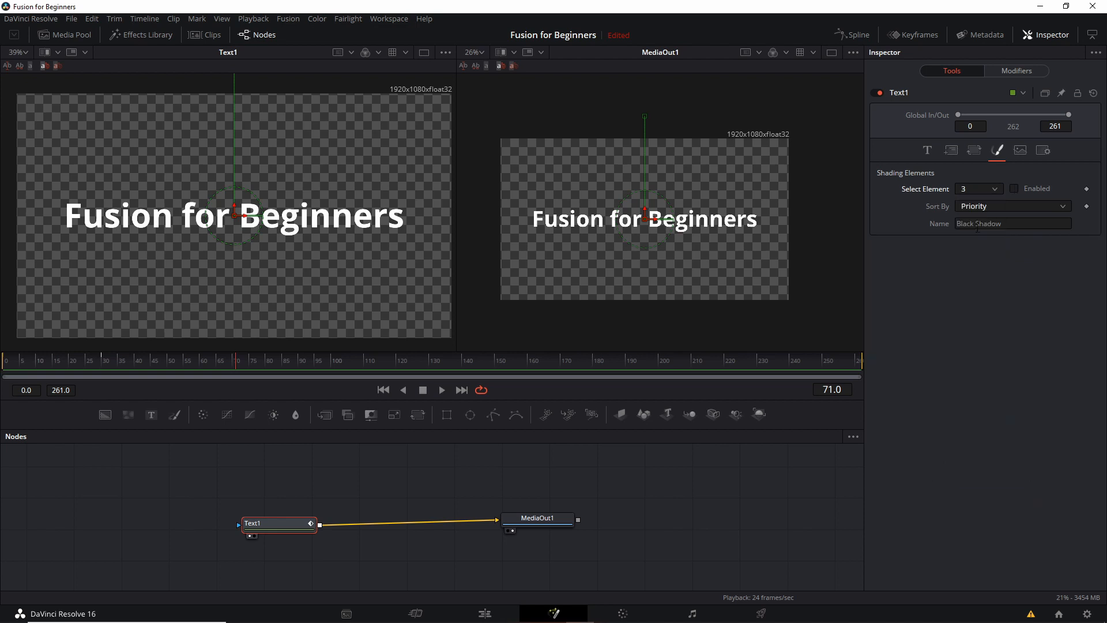
pyautogui.click(1013, 190)
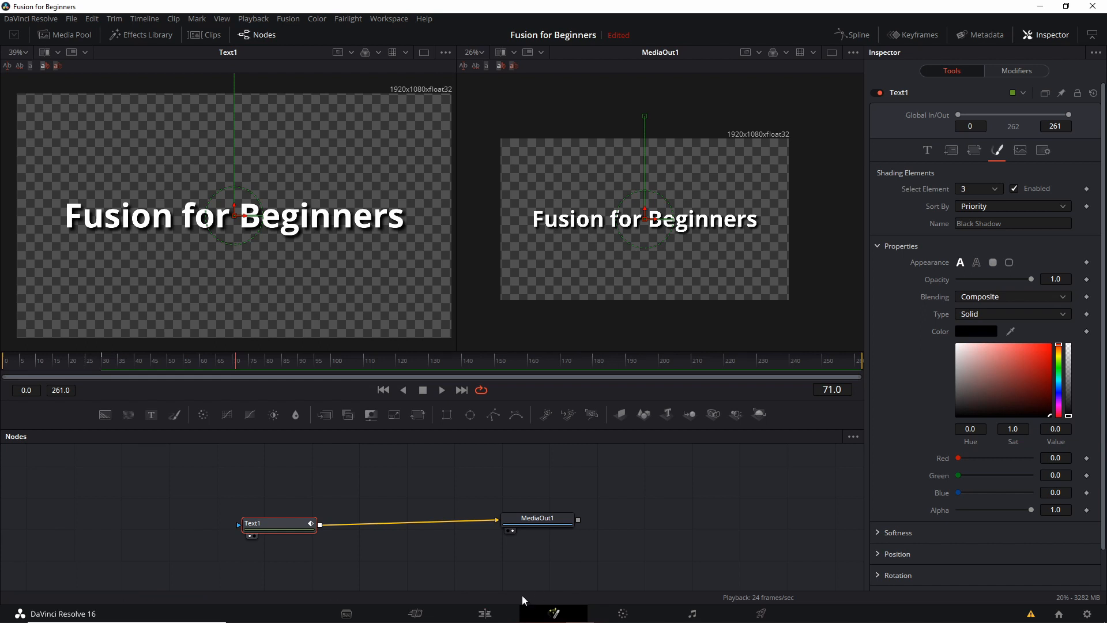
pyautogui.click(485, 613)
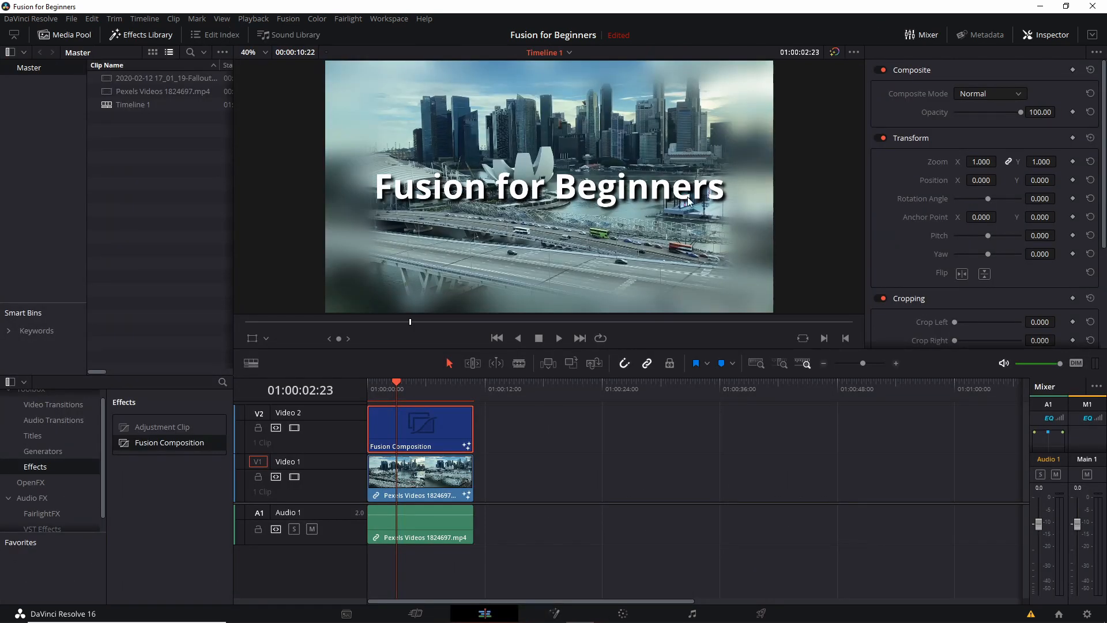
# - Back in Fusion, show the clips strip, open the V1 clip's composition, and expand the EditedVideoClip group
pyautogui.hotkey('shift', '5')
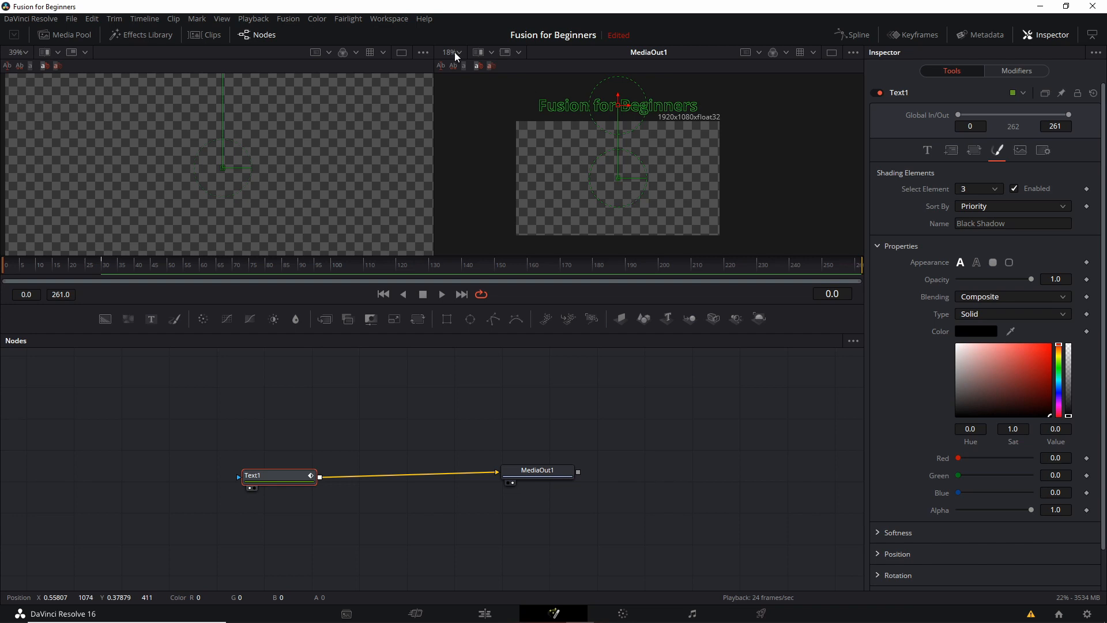
pyautogui.click(216, 39)
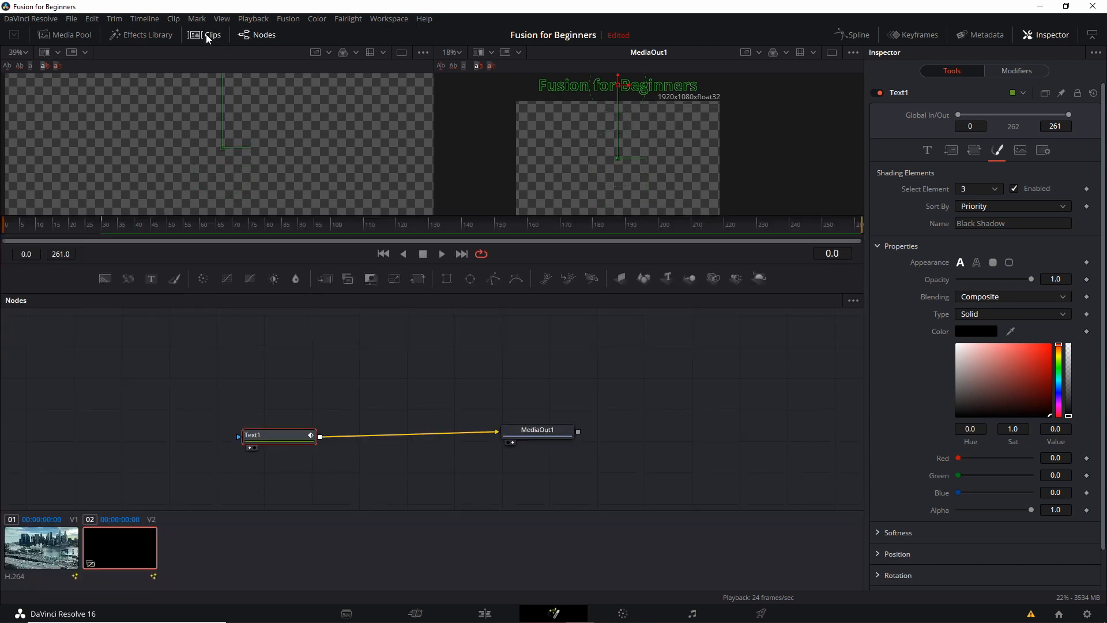
pyautogui.click(65, 553)
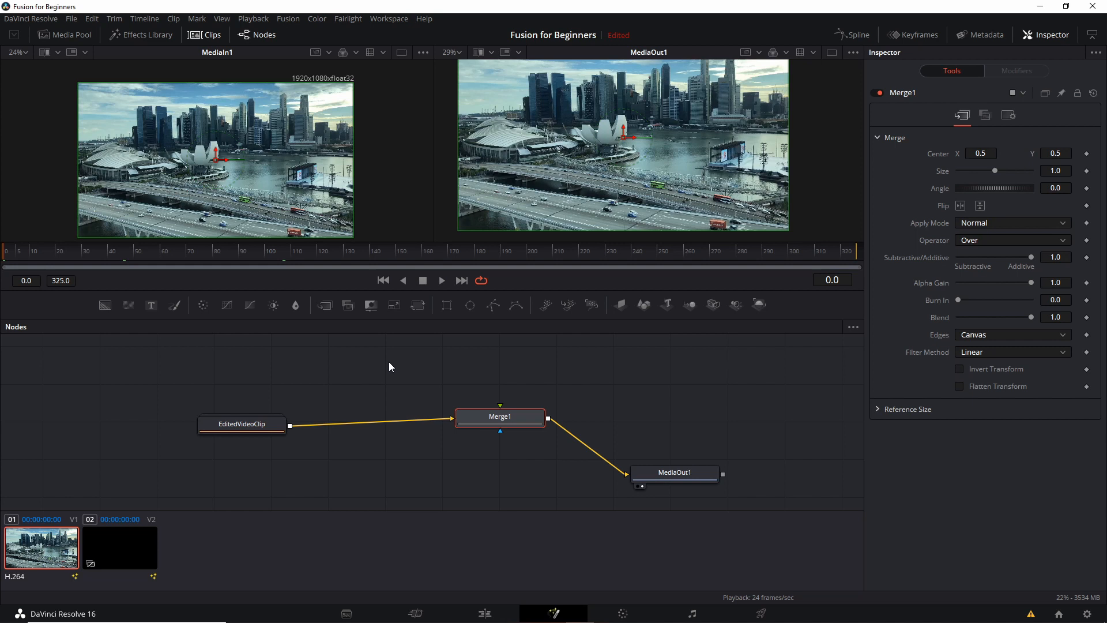
pyautogui.doubleClick(279, 431)
pyautogui.moveTo(371, 386); pyautogui.dragTo(357, 368)
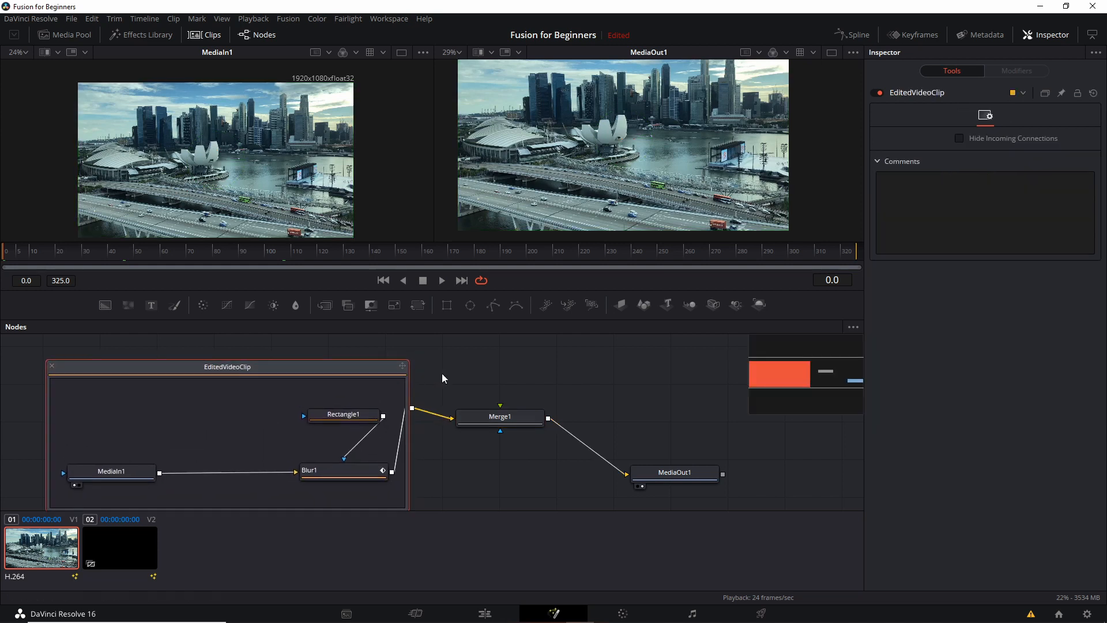